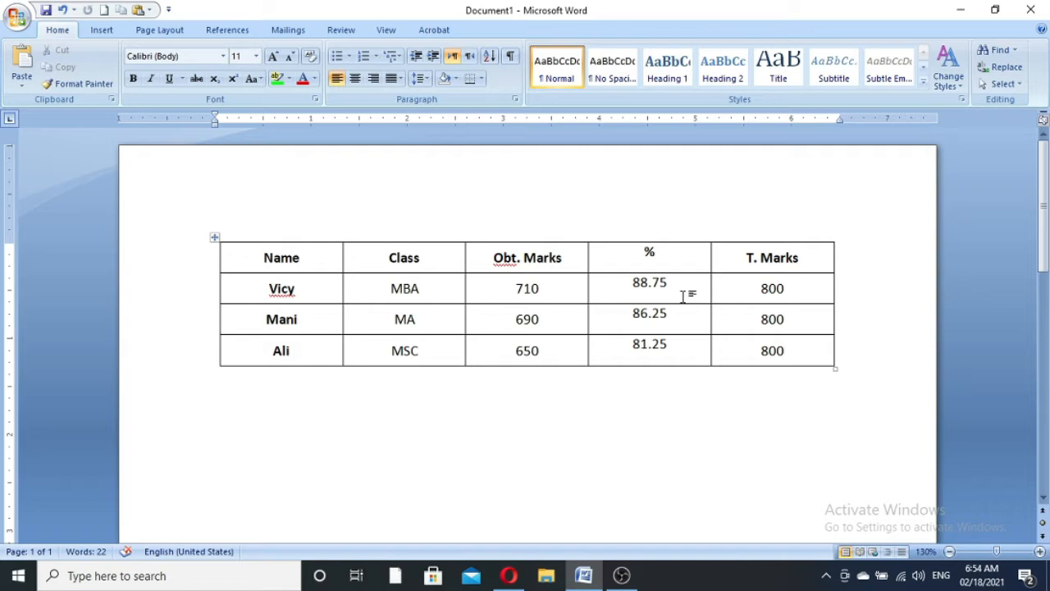
Open the chart gallery and examine the Column, Line, Pie and Bar types, plus the remaining categories down to Bubble
click(100, 30)
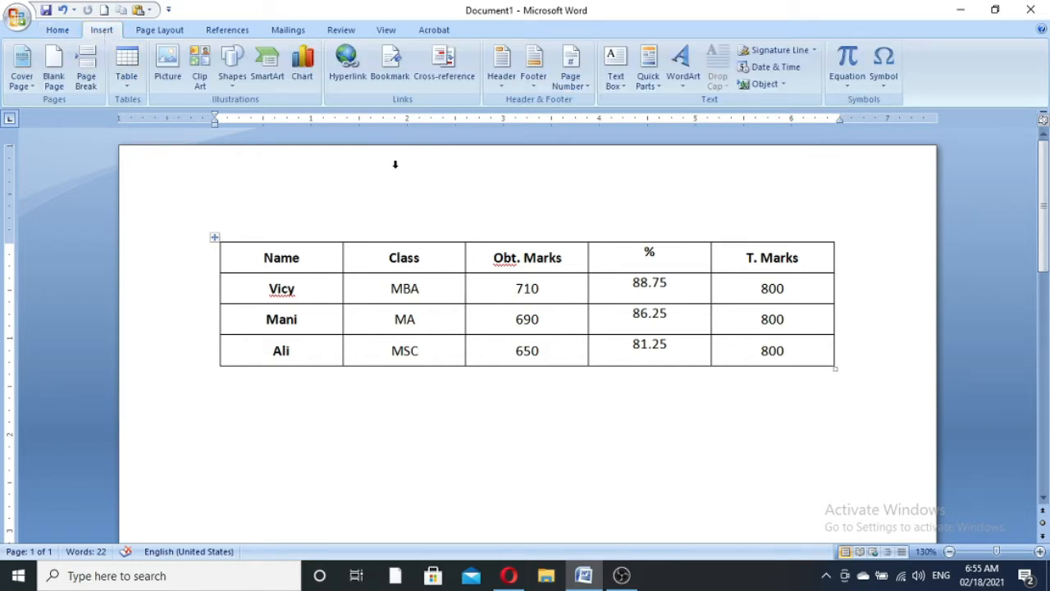
click(303, 74)
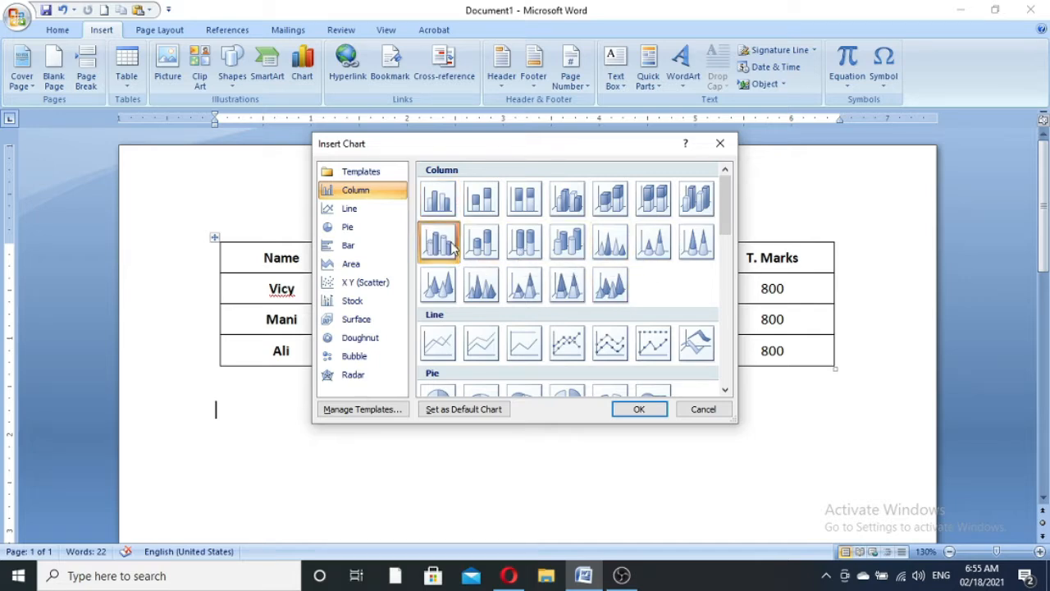
click(489, 205)
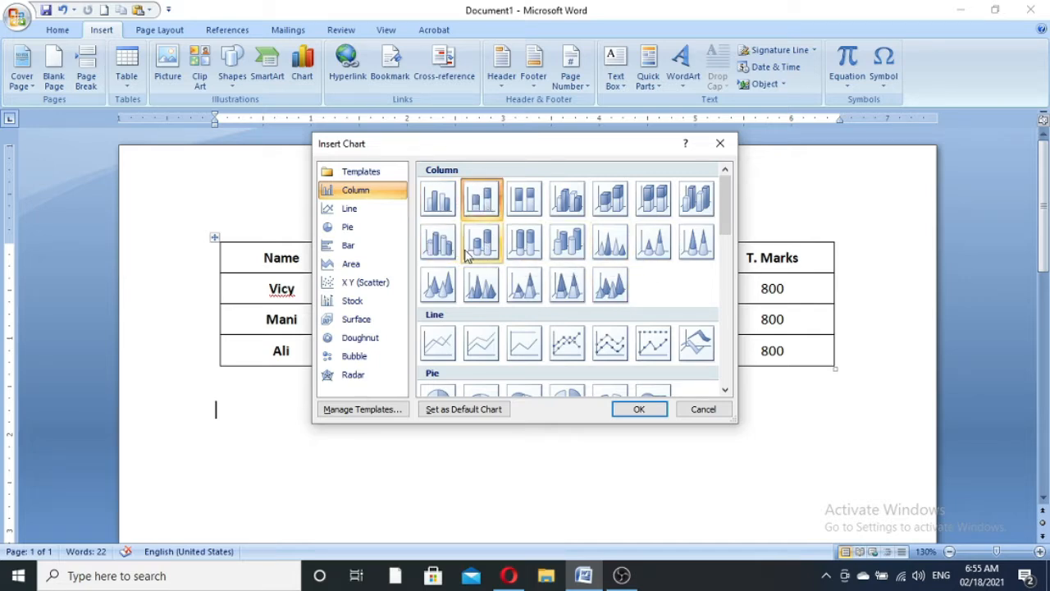
click(438, 241)
click(350, 210)
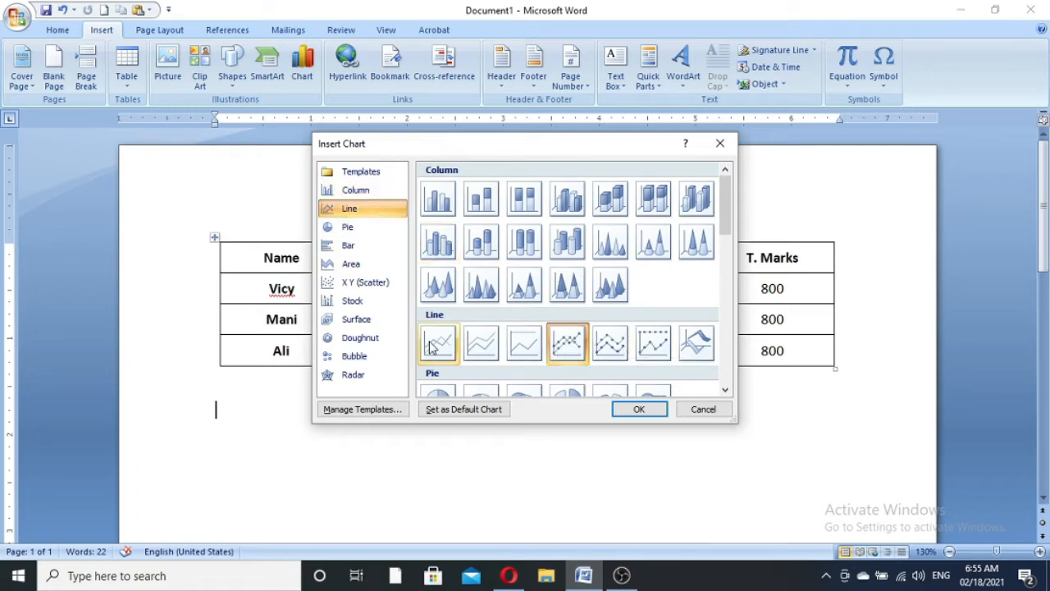
scroll(509, 338, down, 3)
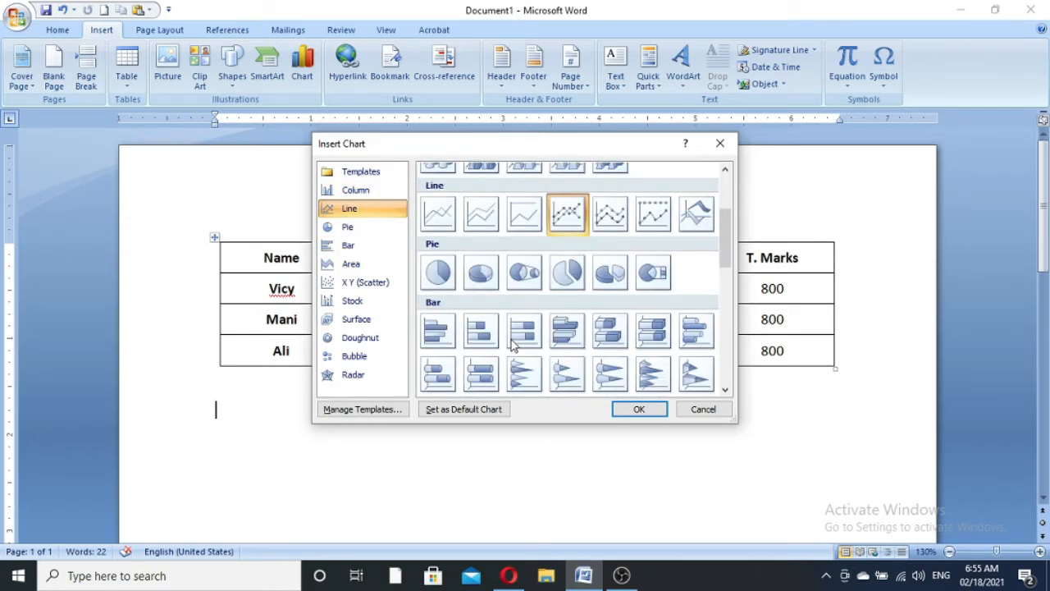
click(611, 215)
click(650, 218)
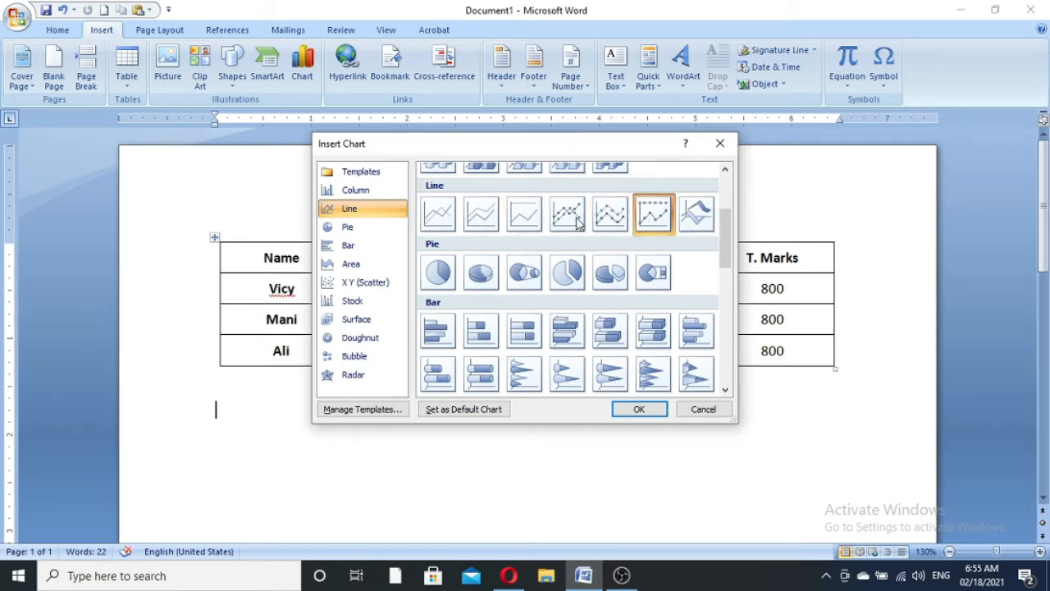
click(346, 227)
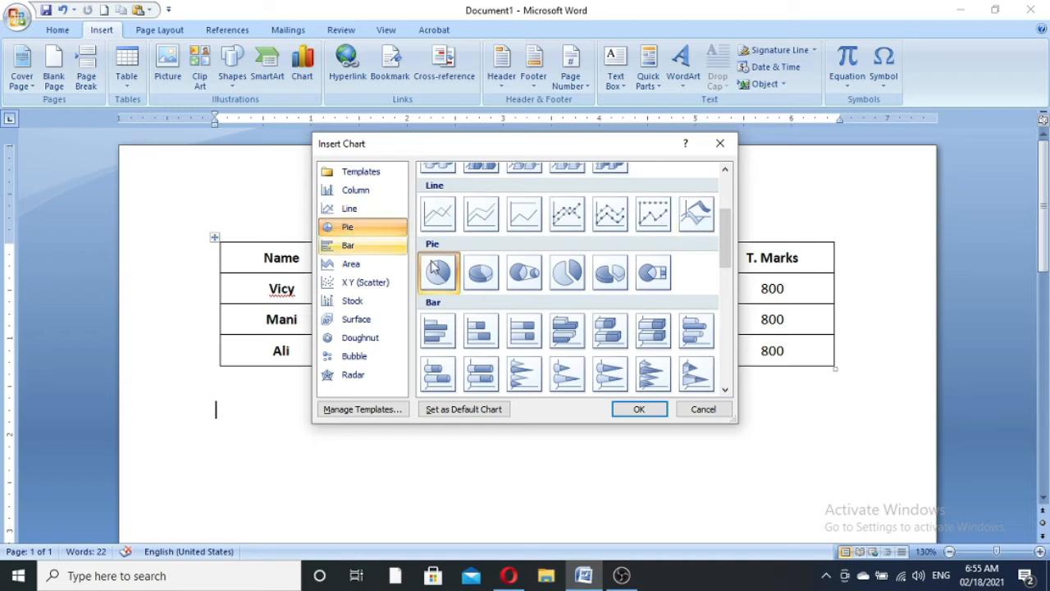
click(567, 272)
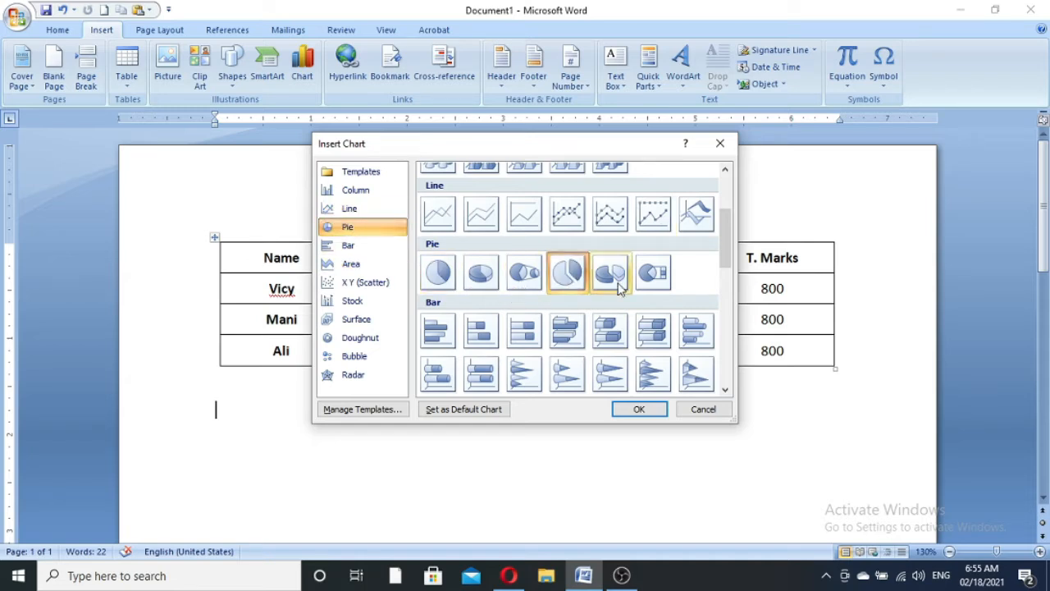
click(610, 272)
click(443, 283)
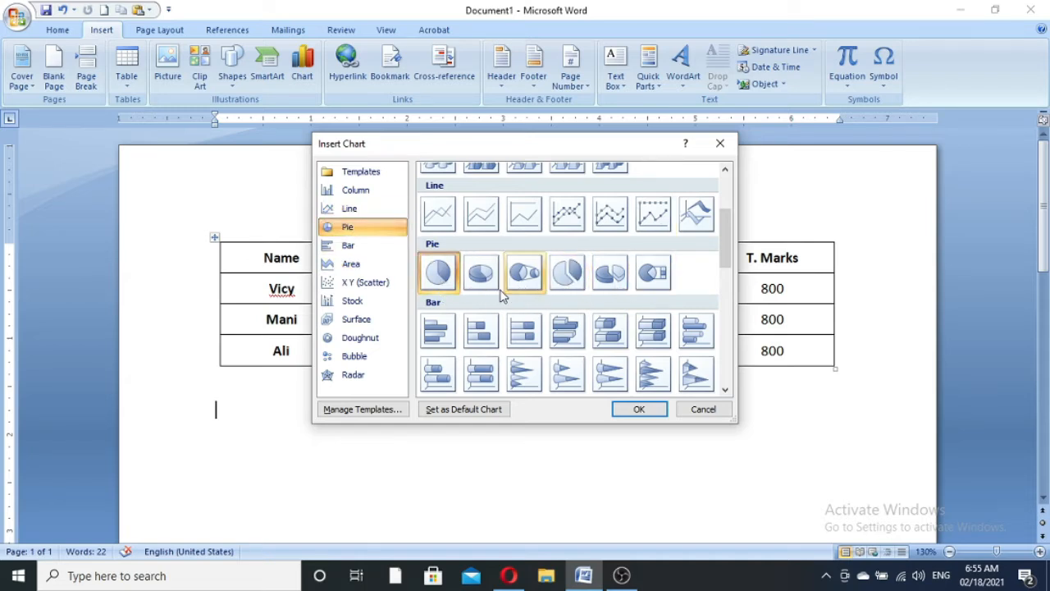
click(365, 245)
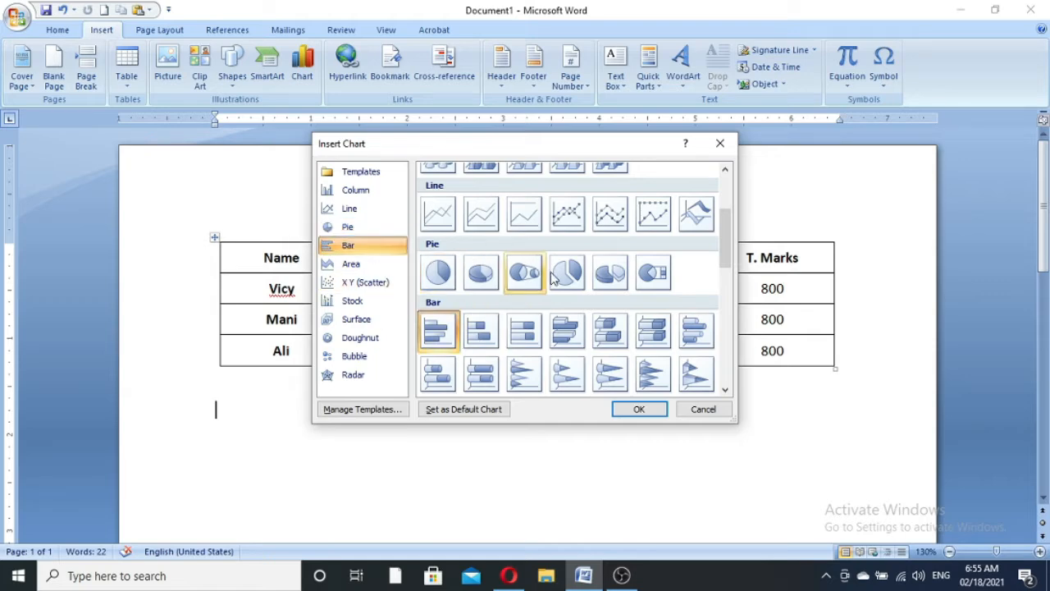
scroll(572, 350, down, 3)
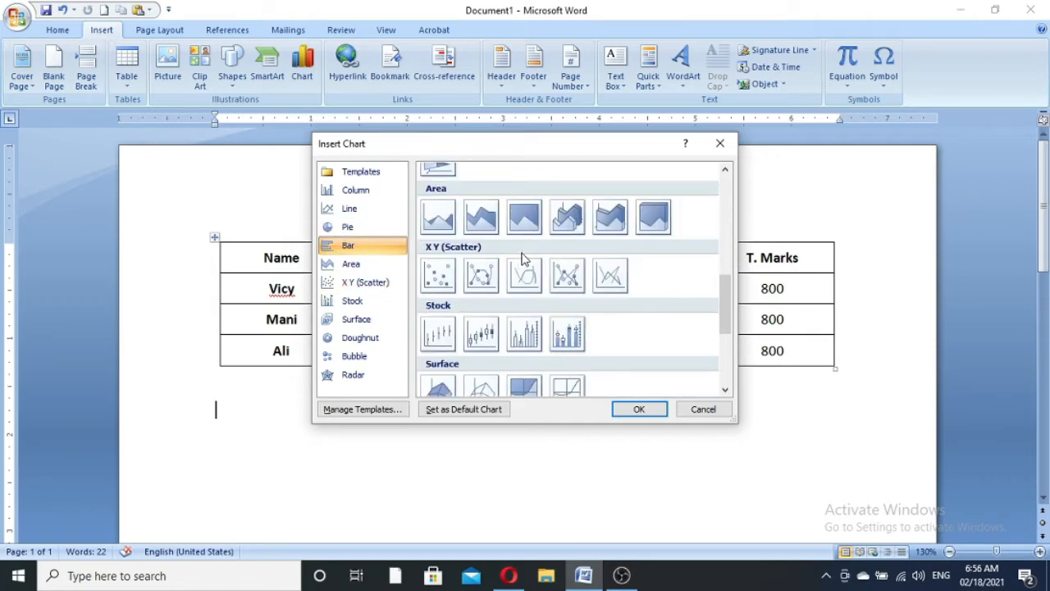
scroll(522, 279, up, 5)
scroll(520, 279, down, 3)
scroll(520, 277, down, 4)
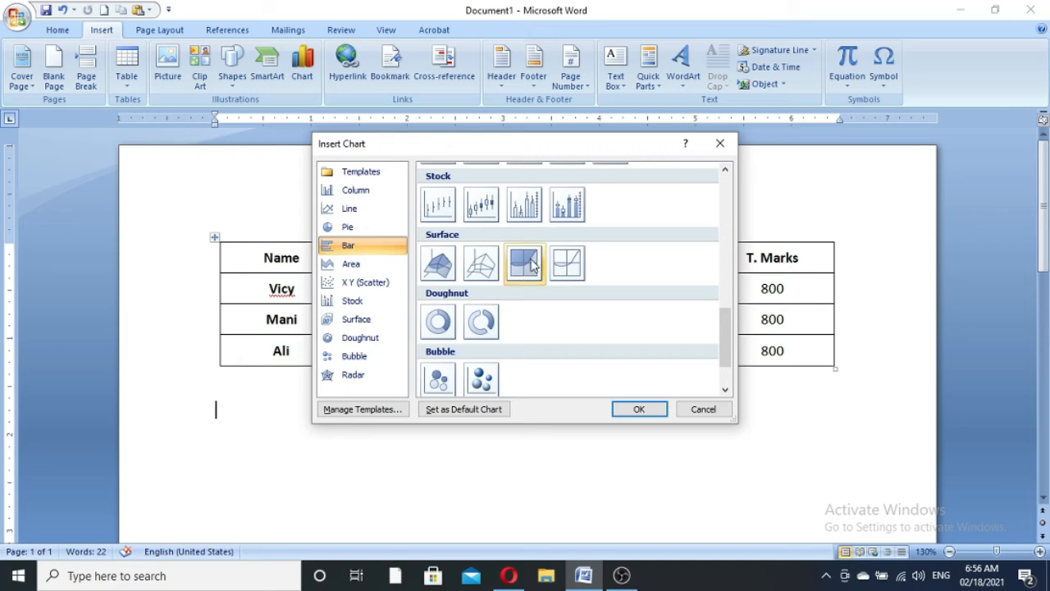
scroll(525, 270, up, 8)
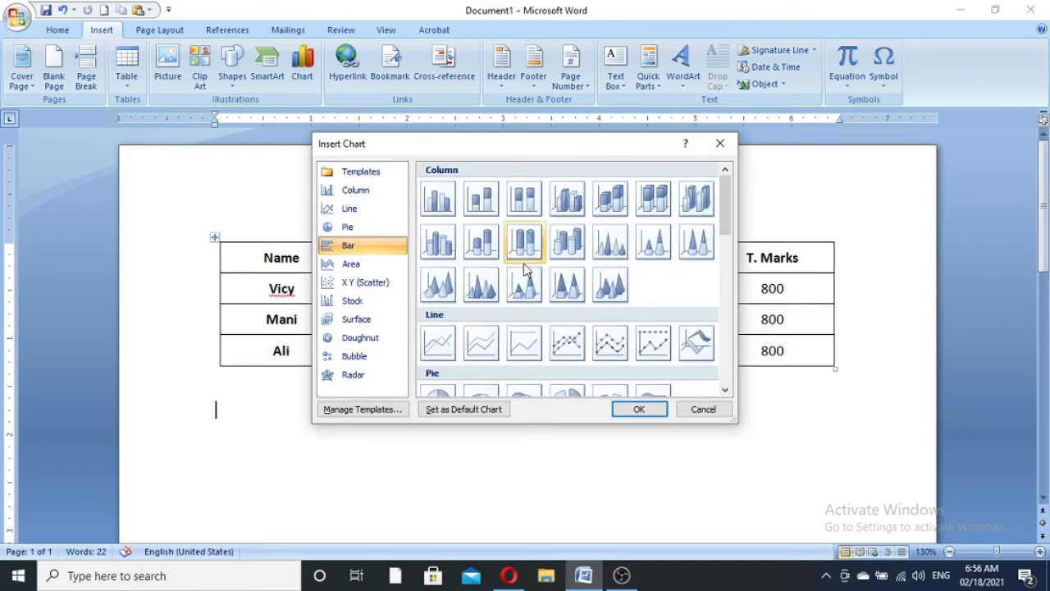
Insert a Clustered Column chart below the marks table
click(354, 192)
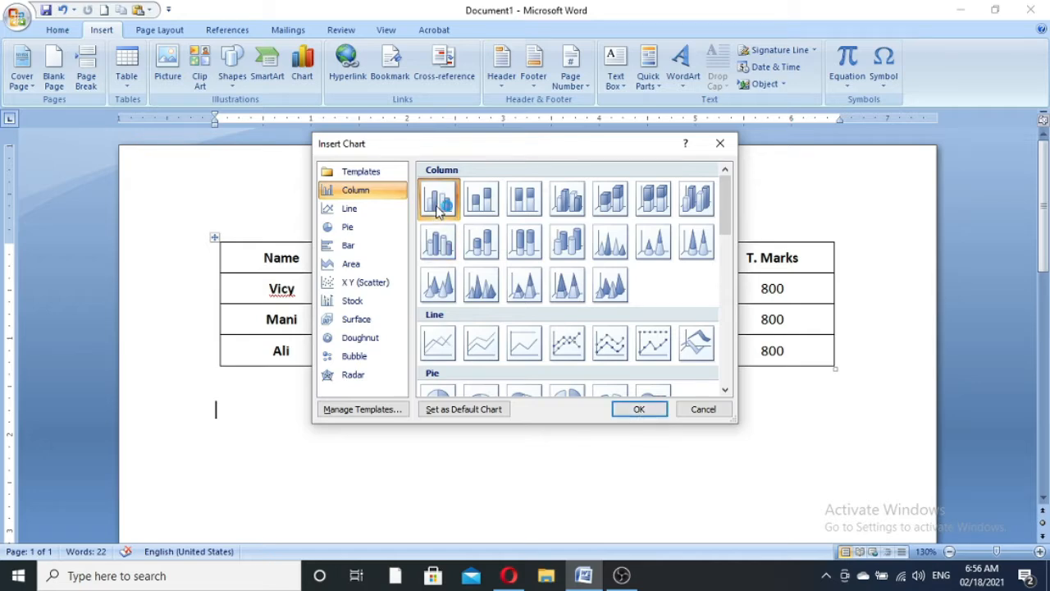
click(645, 411)
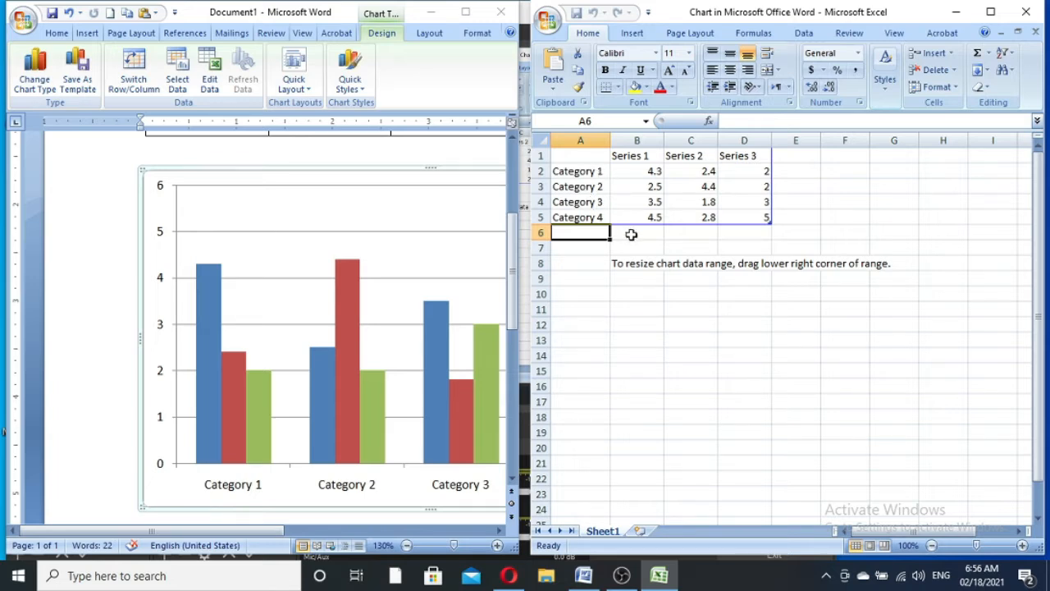
Compare the marks table with the placeholder categories and columns of the inserted chart
scroll(405, 312, up, 4)
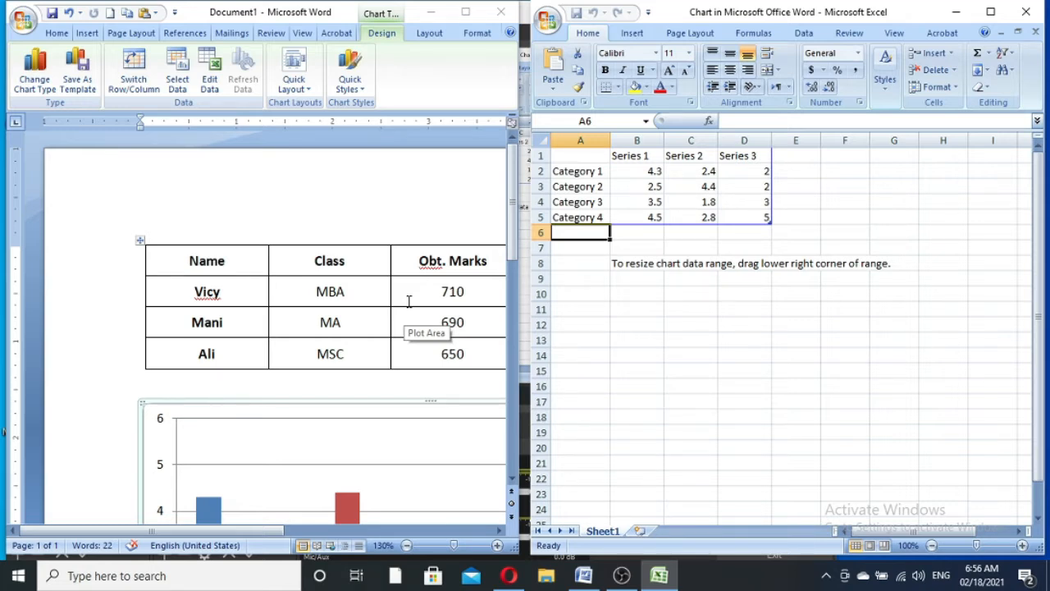
scroll(394, 410, down, 7)
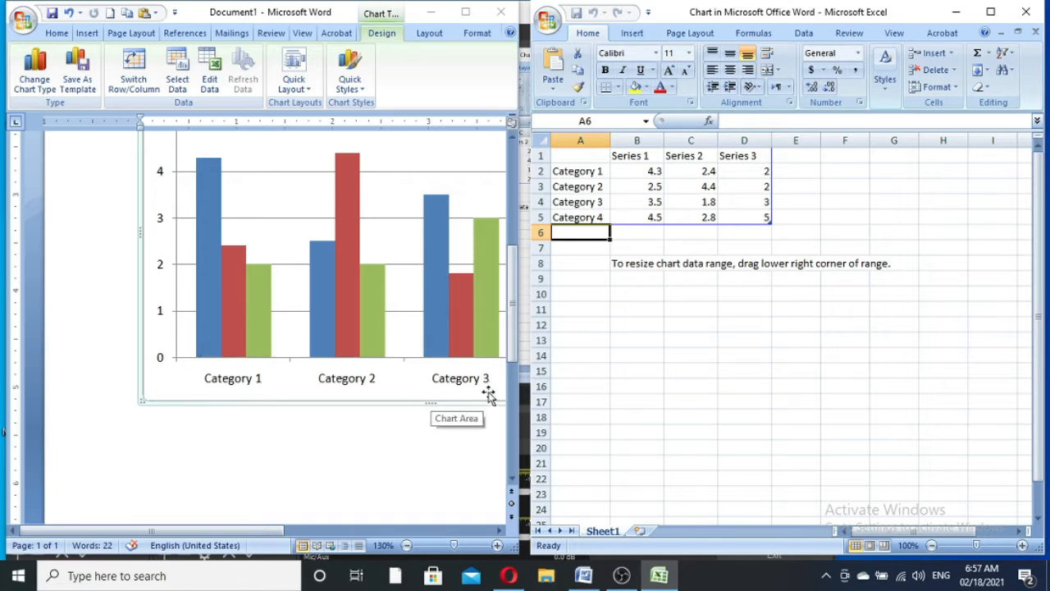
scroll(326, 380, up, 5)
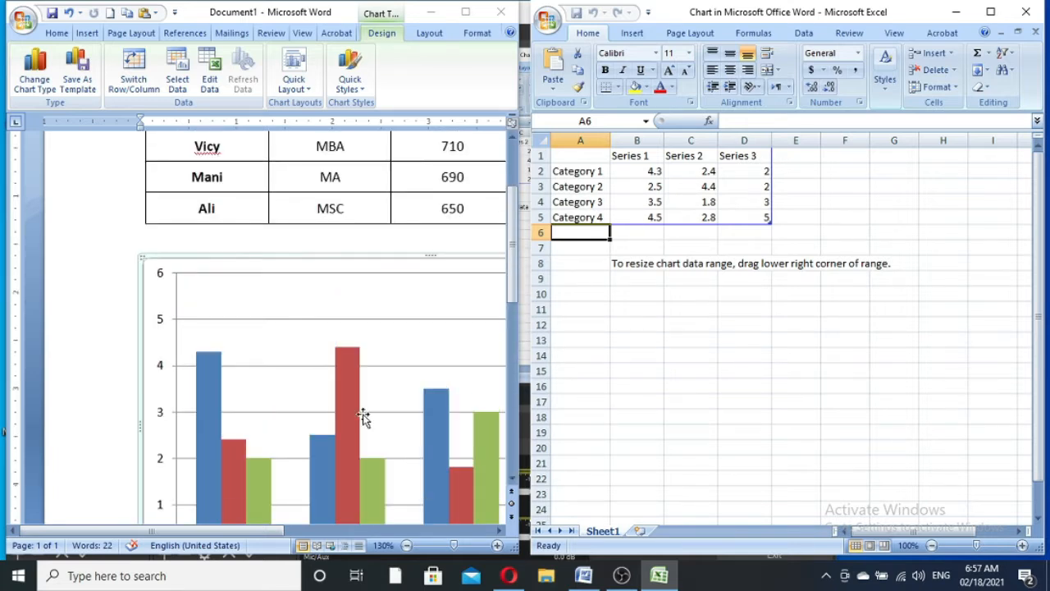
scroll(262, 266, up, 3)
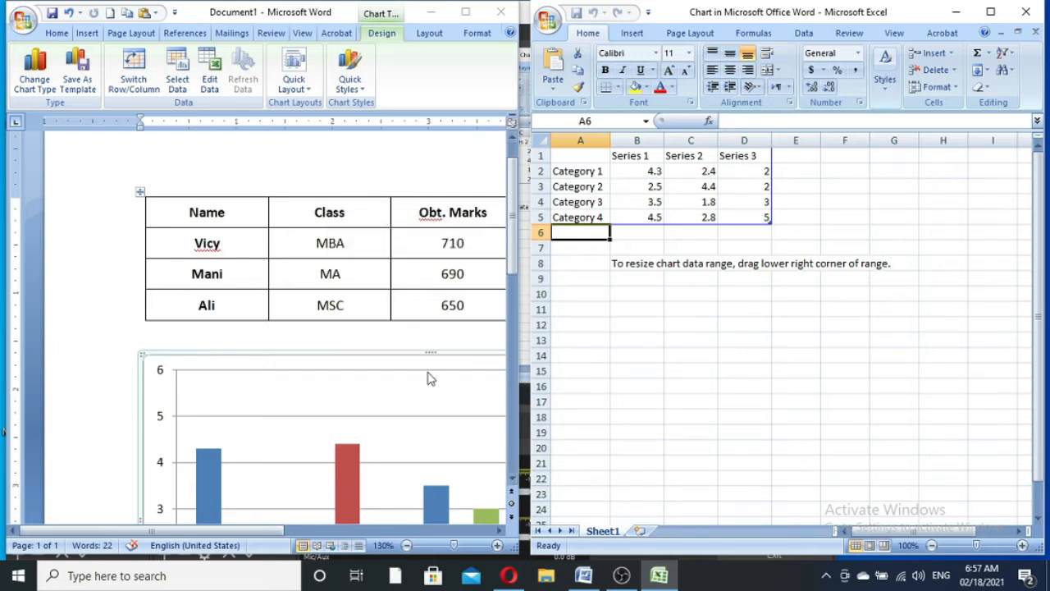
scroll(424, 386, down, 5)
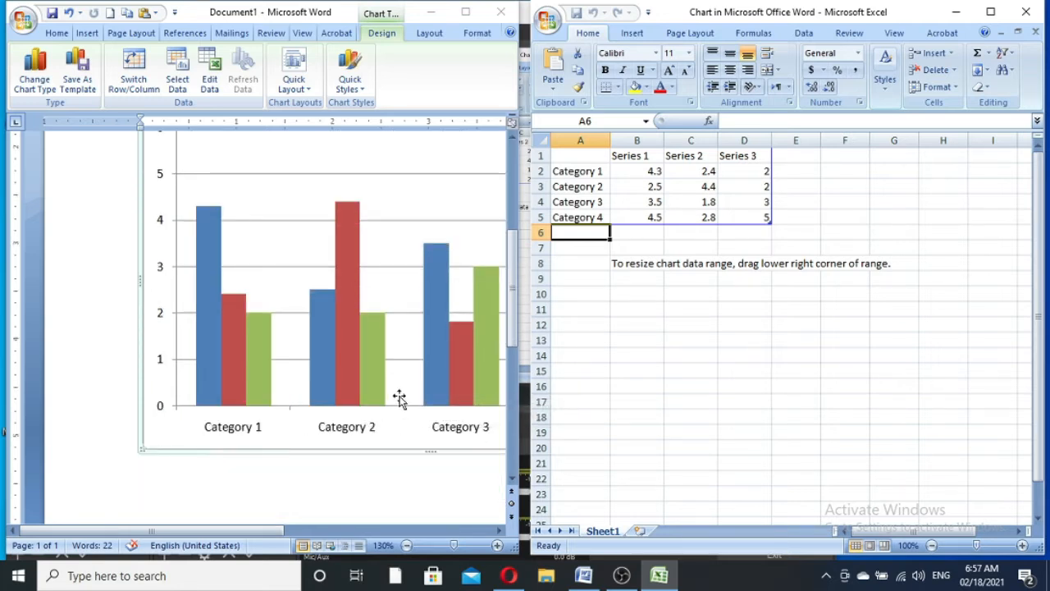
scroll(400, 395, up, 3)
scroll(401, 392, up, 6)
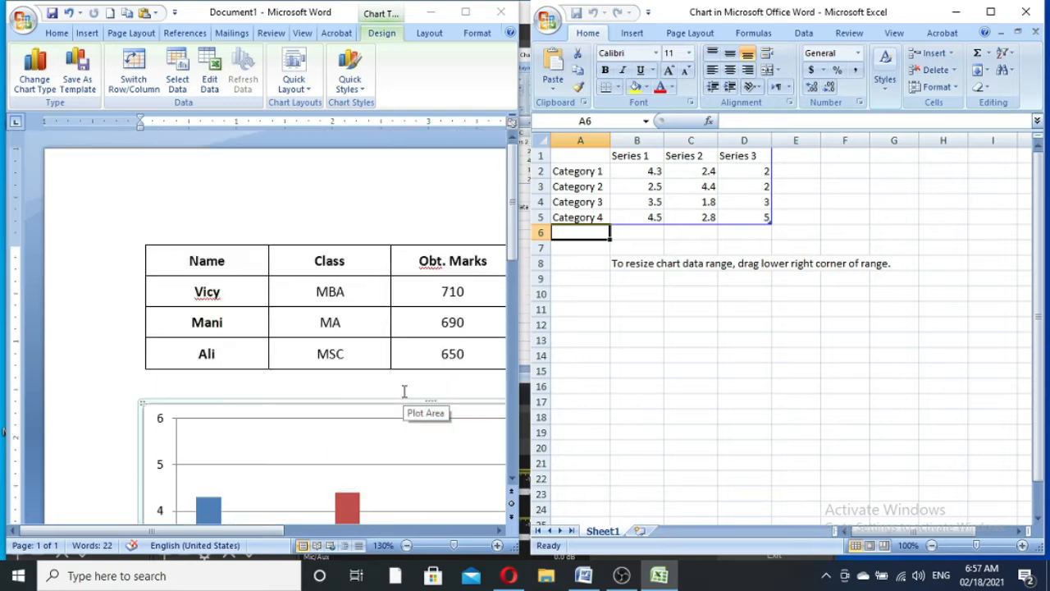
Copy the three student names from the table's Name column into the chart datasheet, starting at cell A2
click(243, 292)
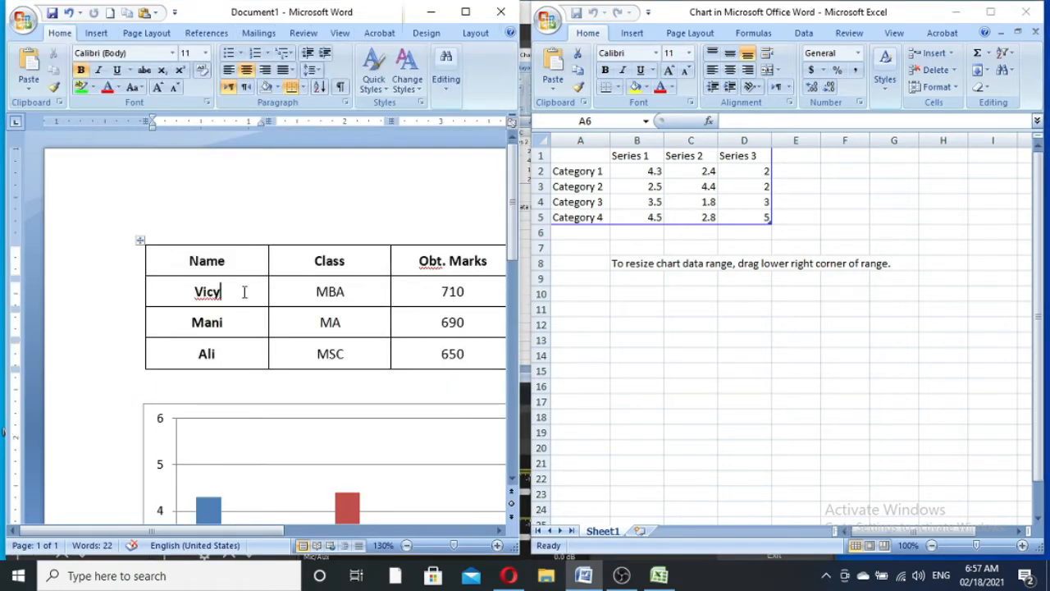
shift+click(237, 353)
key(ctrl+c)
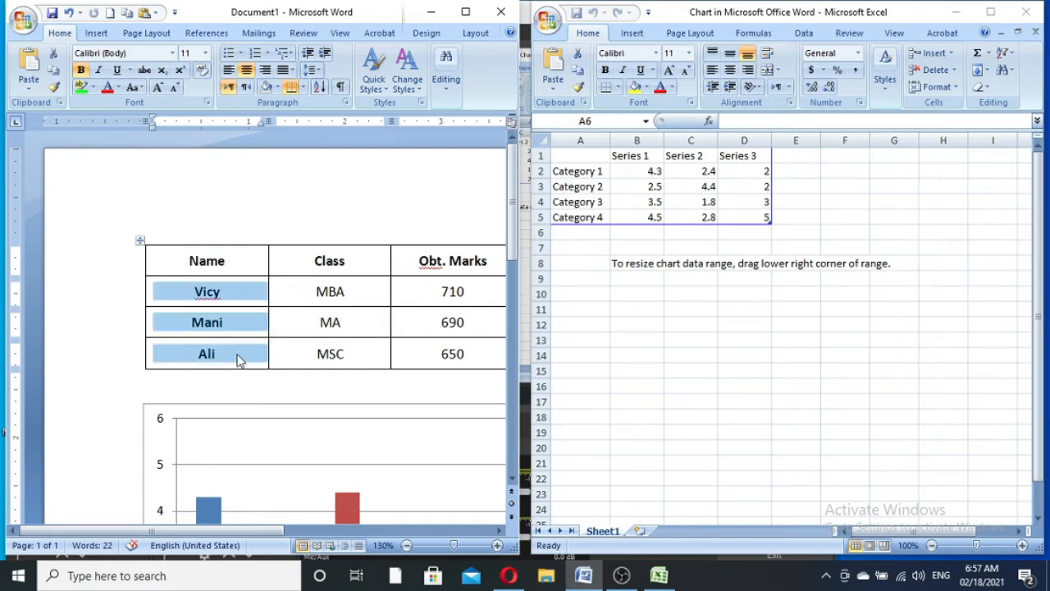
click(592, 172)
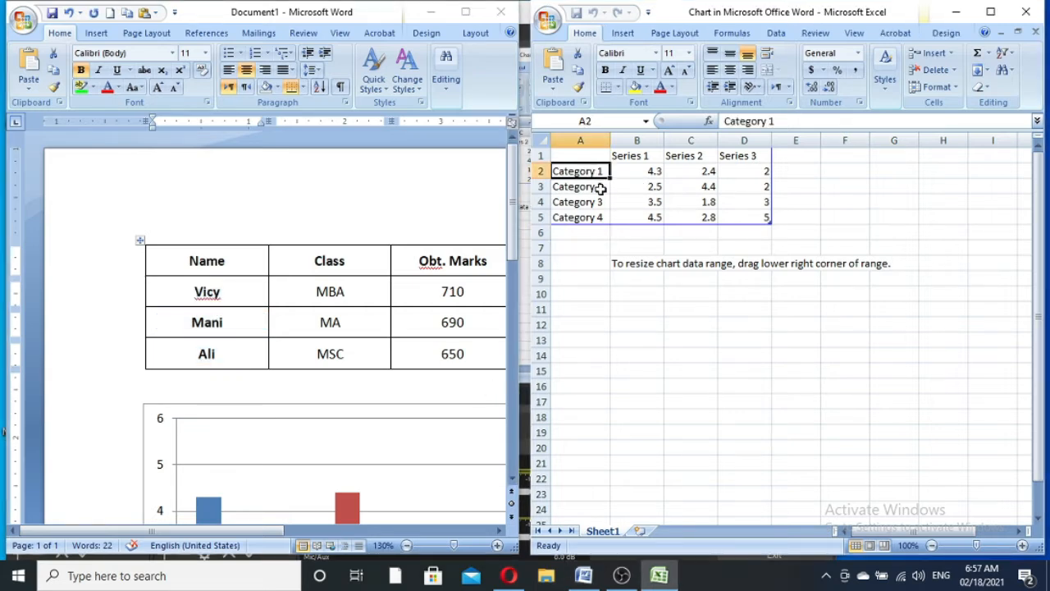
key(ctrl+v)
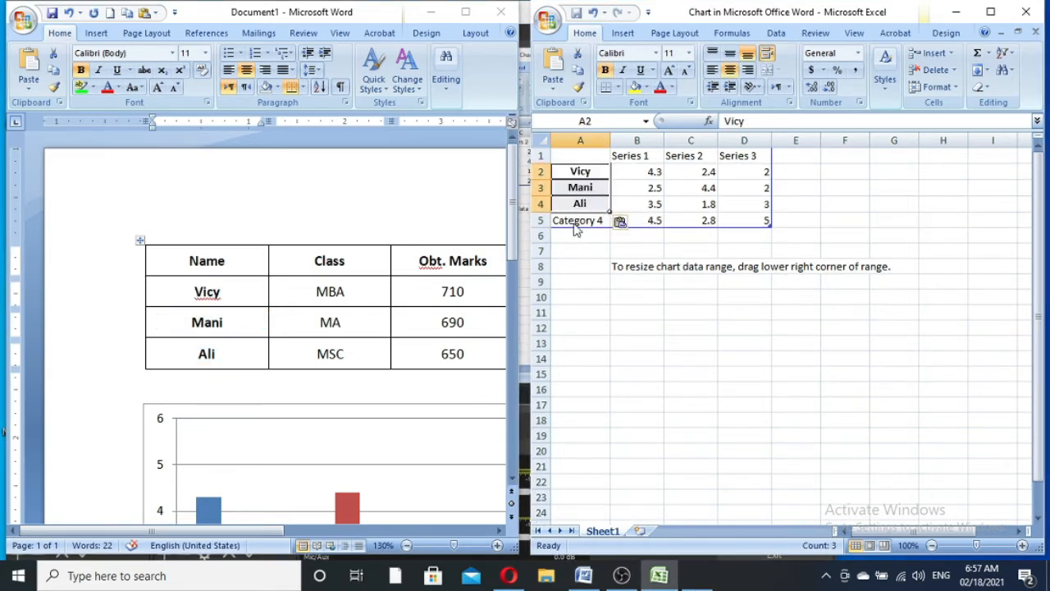
Copy the Class, Obt. Marks, % and T. Marks columns with their headers into the chart datasheet, starting at cell B1
click(312, 261)
click(312, 261)
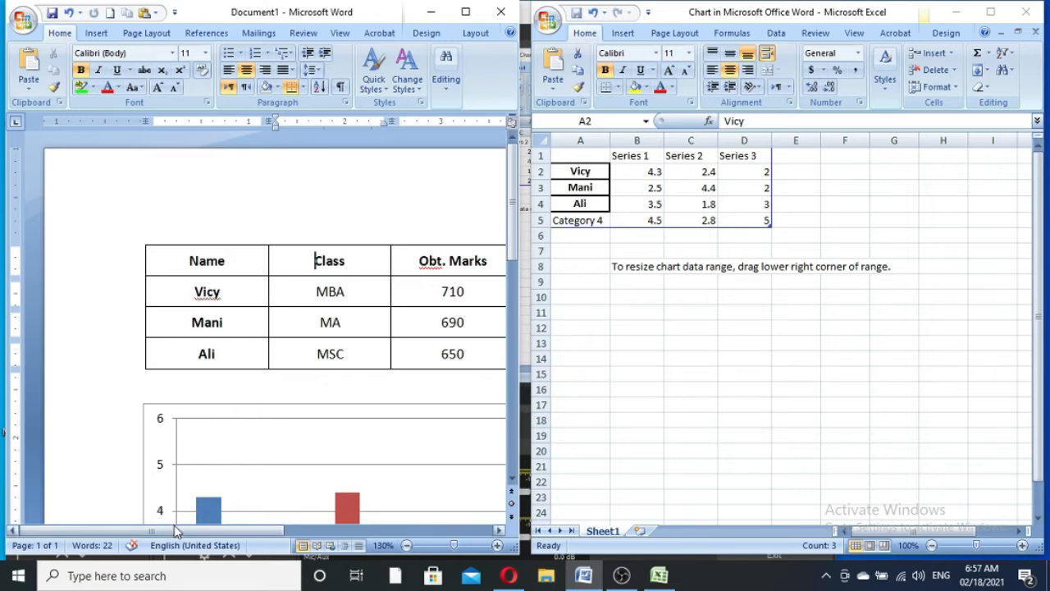
drag(175, 535, 311, 541)
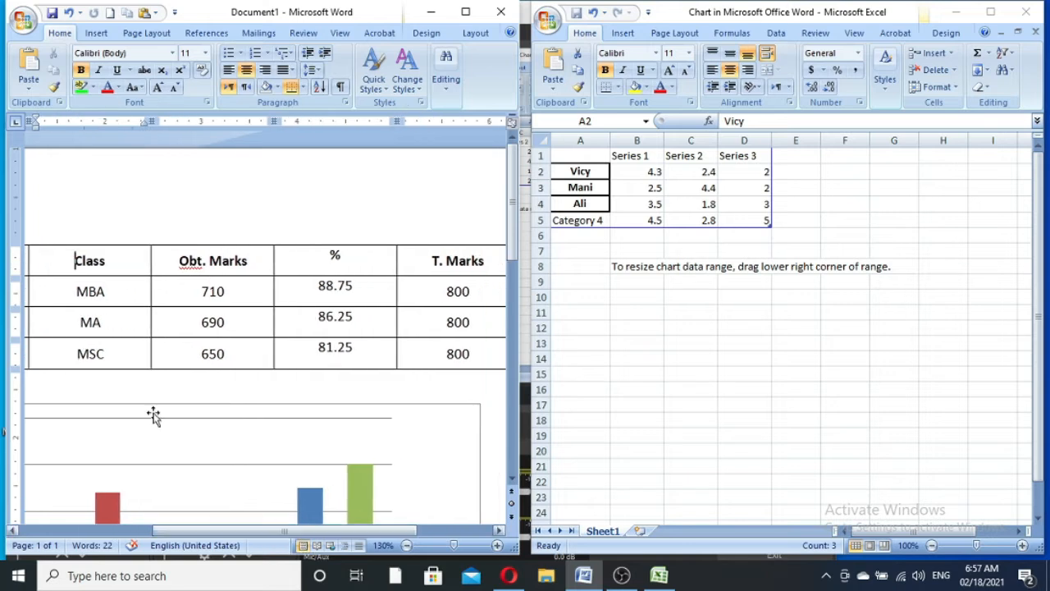
shift+click(476, 353)
key(ctrl+c)
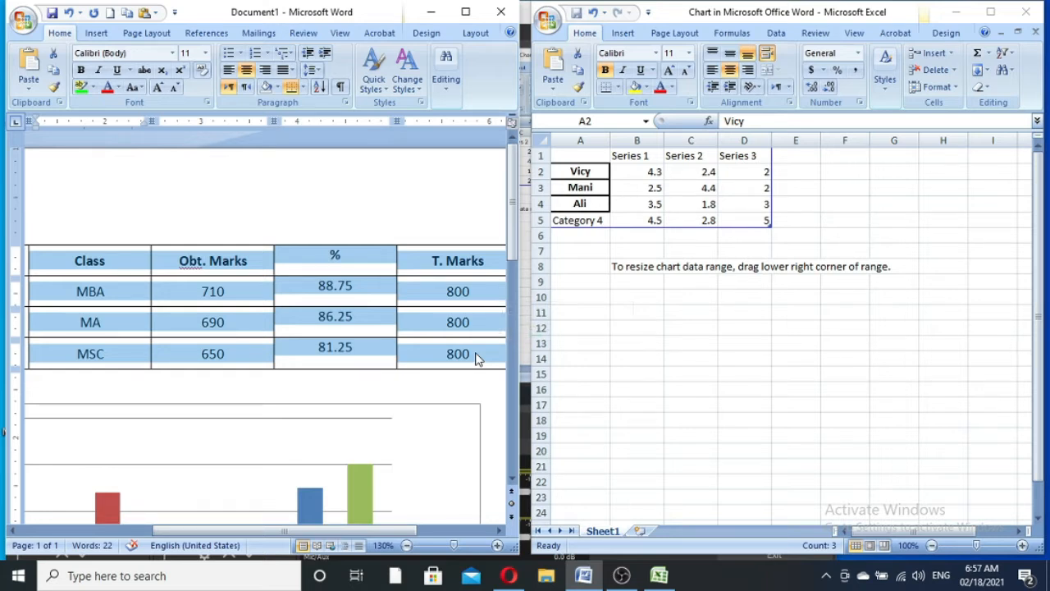
click(619, 155)
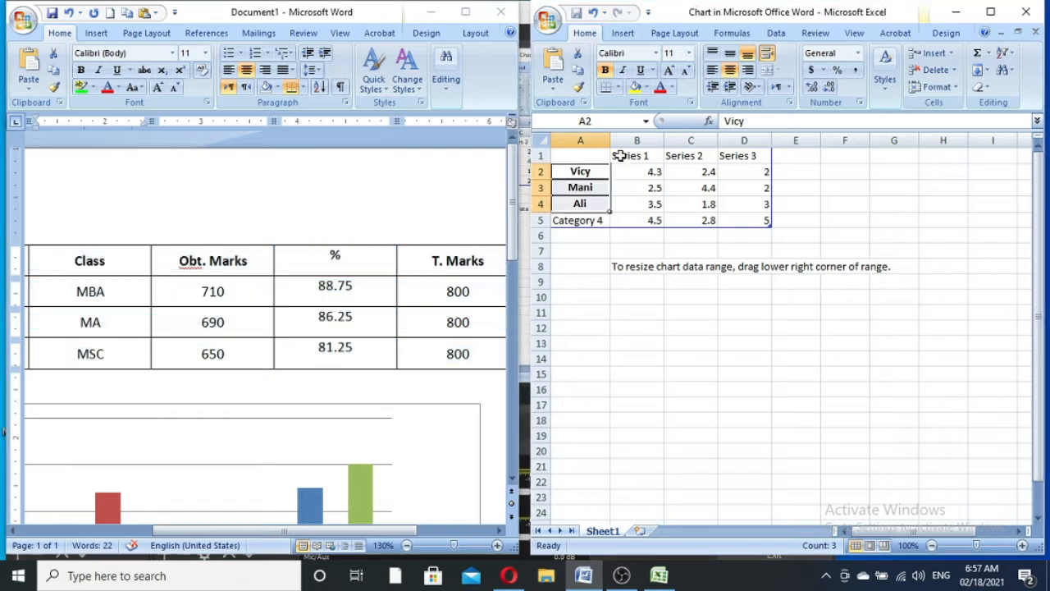
click(631, 155)
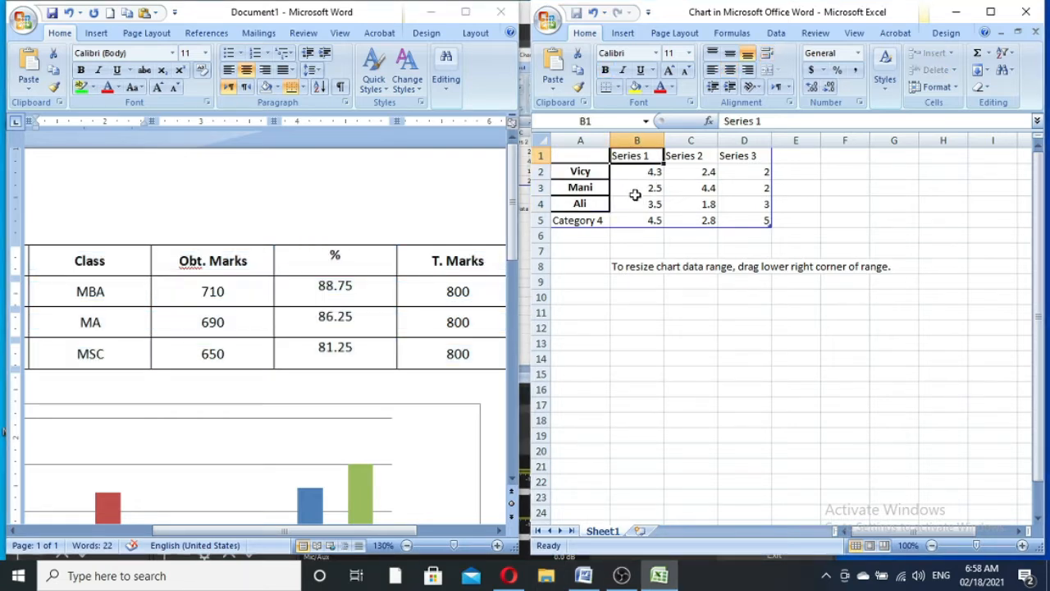
key(ctrl+v)
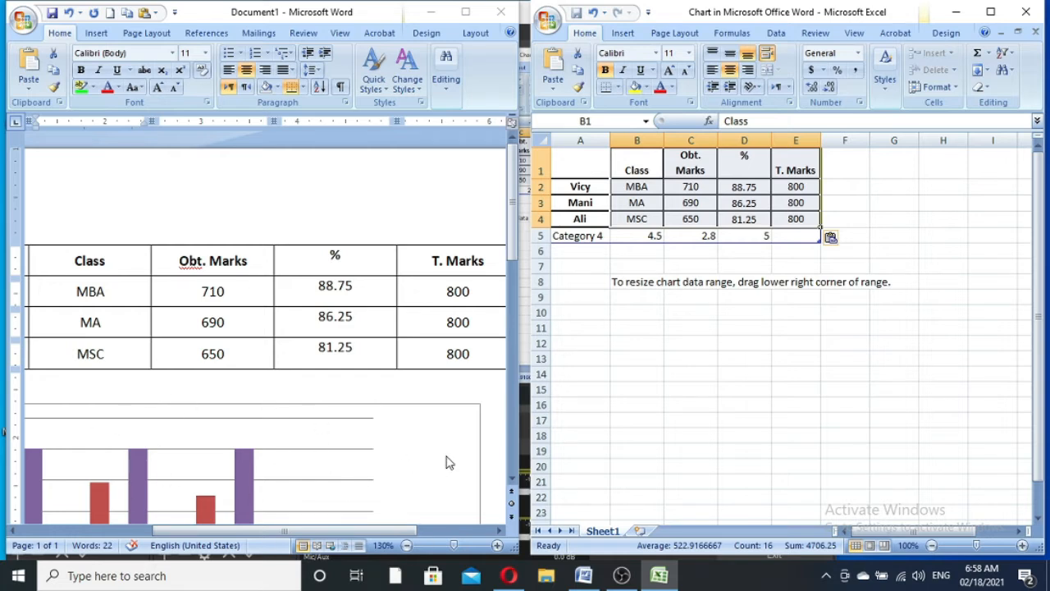
Clear the leftover Category 4 data from row 5 of the chart datasheet
click(541, 235)
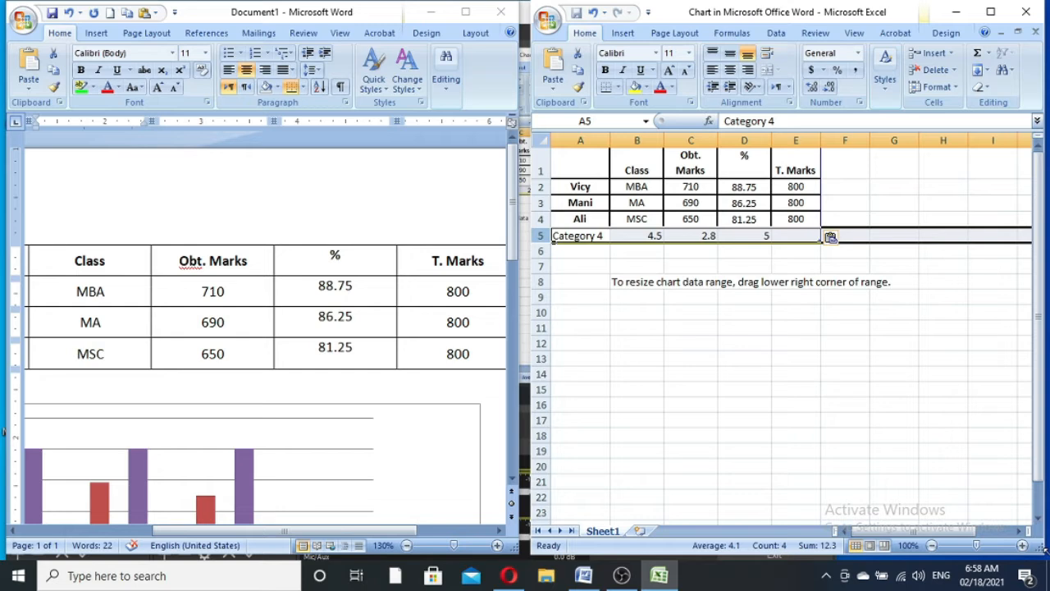
key(Delete)
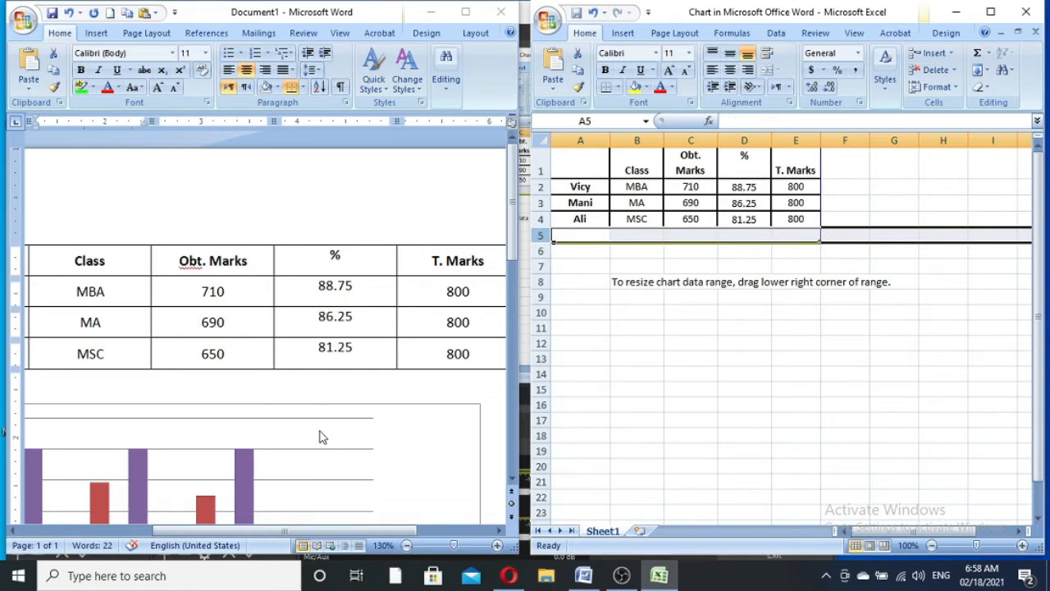
Narrow the chart in the Word document by moving its right edge inward to below the middle of the % column
click(225, 420)
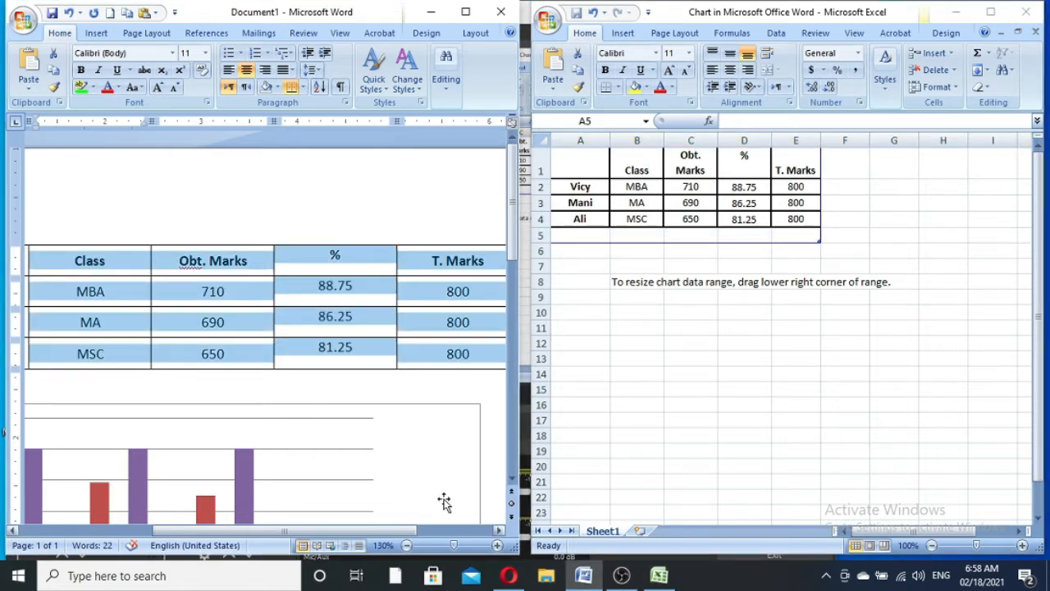
click(473, 436)
drag(474, 437, 331, 461)
scroll(410, 472, down, 2)
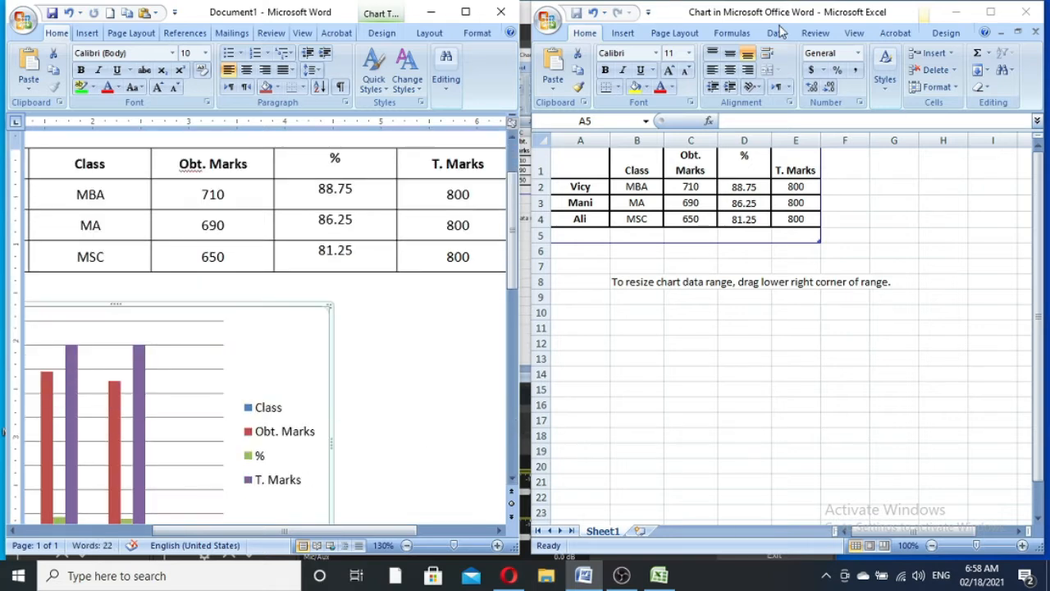
Close the chart datasheet and shrink the chart in the document to about 2.14" high and 3.87" wide
click(1026, 11)
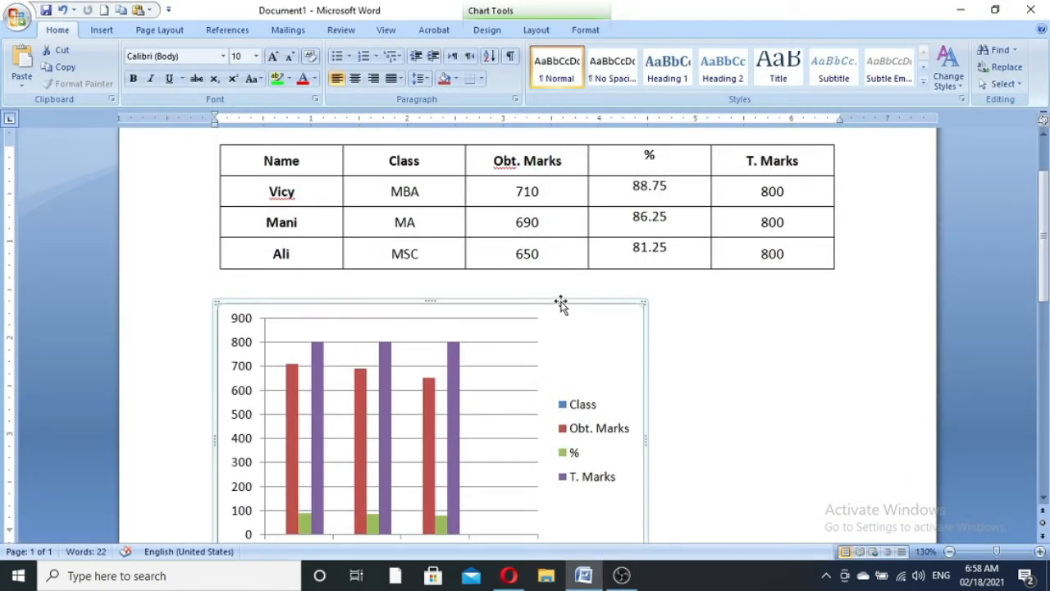
drag(561, 301, 640, 302)
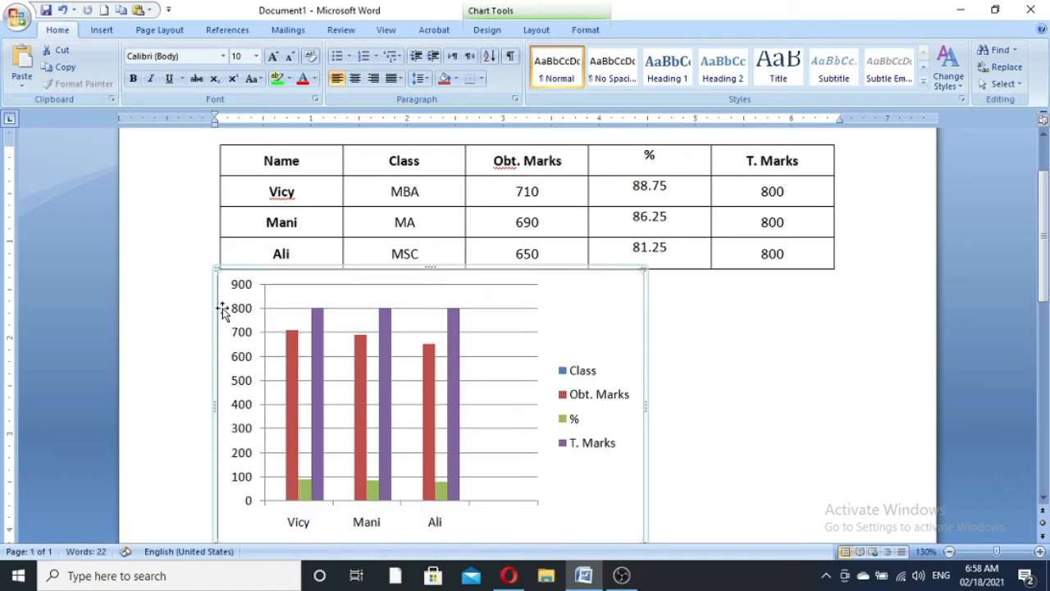
drag(213, 266, 271, 337)
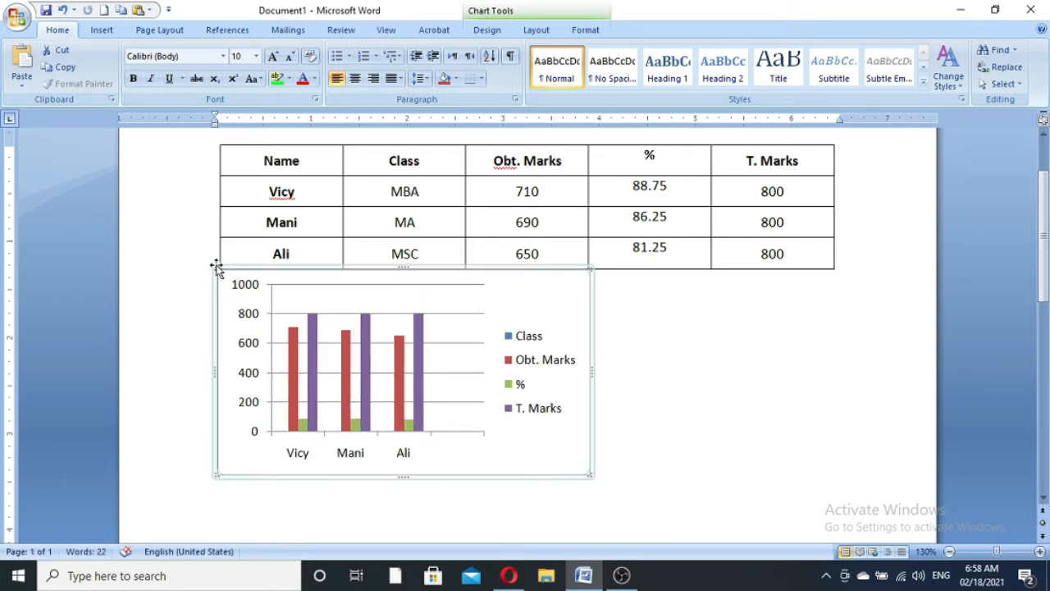
Set the chart's text wrapping to In Front of Text so that it can be moved freely
drag(236, 291, 236, 305)
drag(351, 363, 361, 369)
click(587, 31)
click(866, 87)
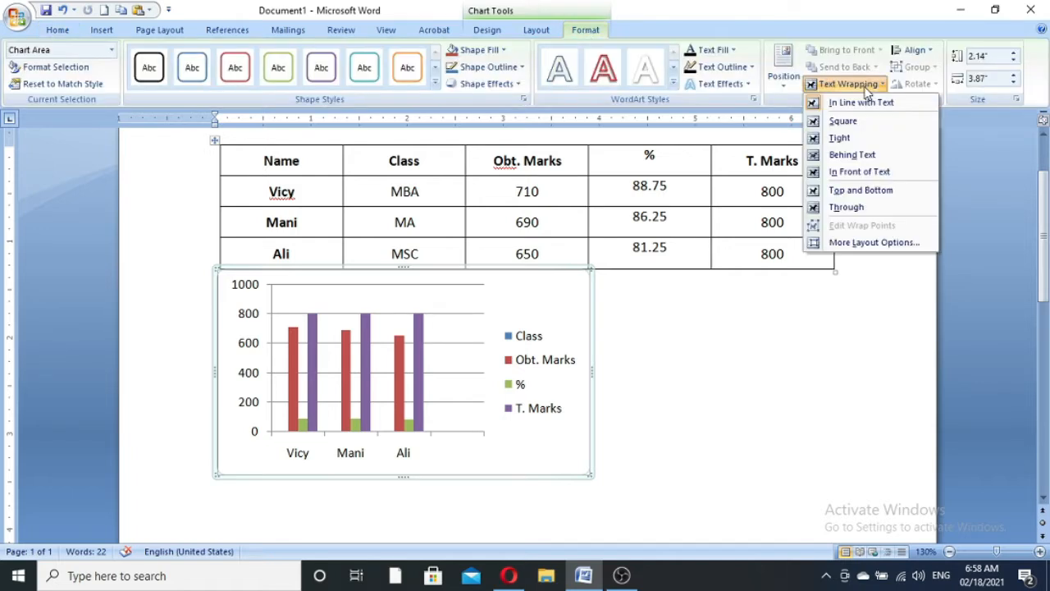
click(879, 171)
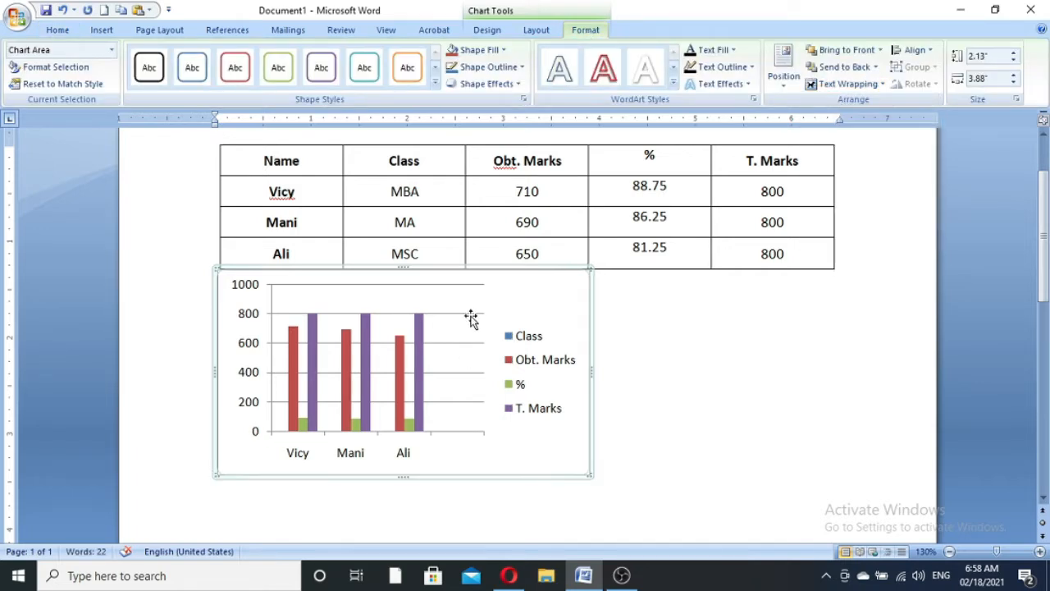
Move the whole chart slightly below the marks table, roughly centred under it, undoing any accidental shift of the plot area
drag(470, 318, 570, 391)
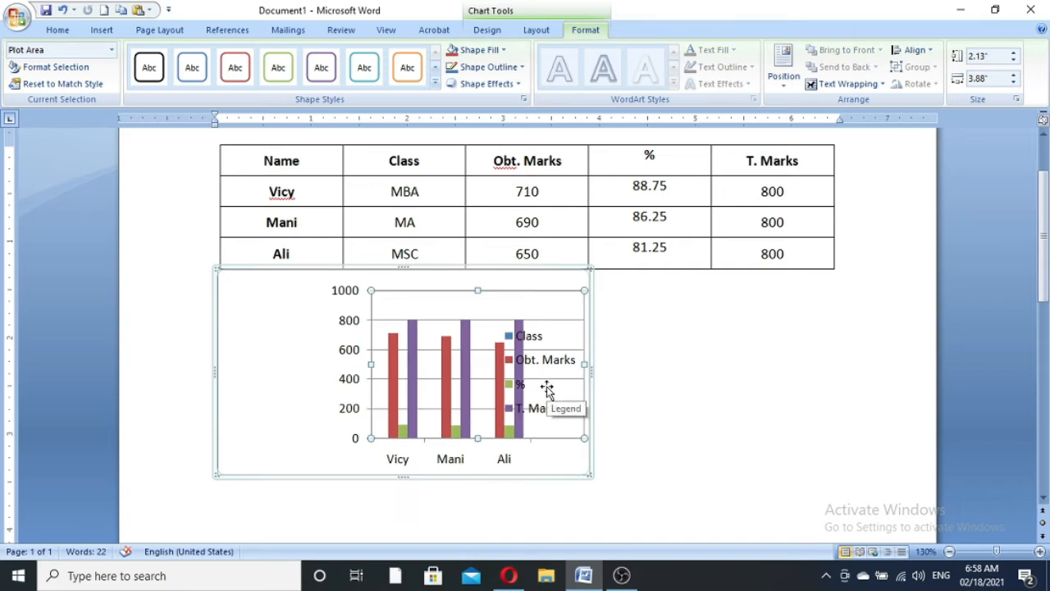
key(ctrl+z)
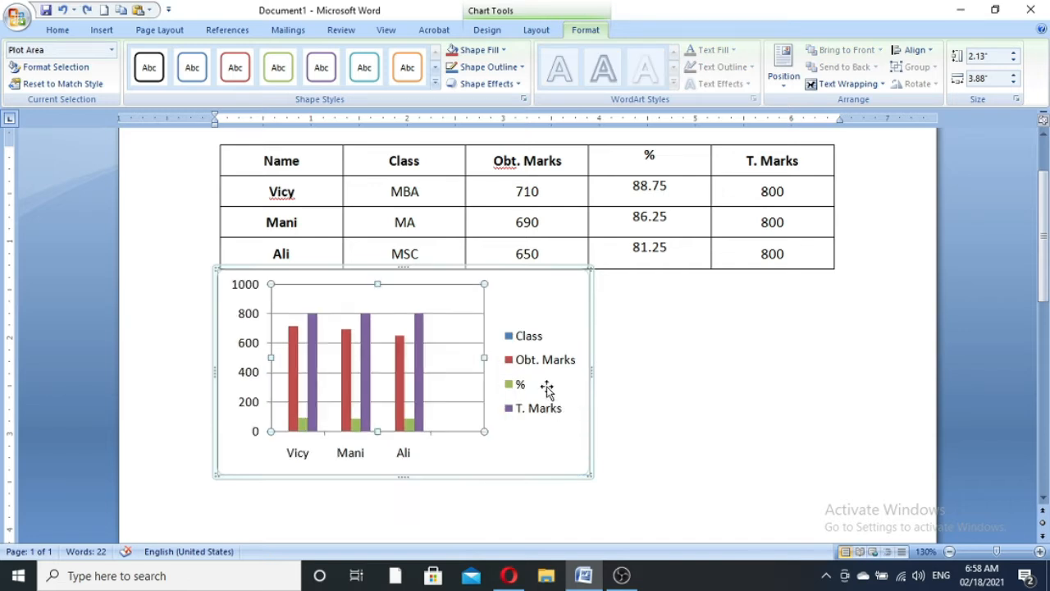
click(593, 284)
drag(588, 285, 752, 347)
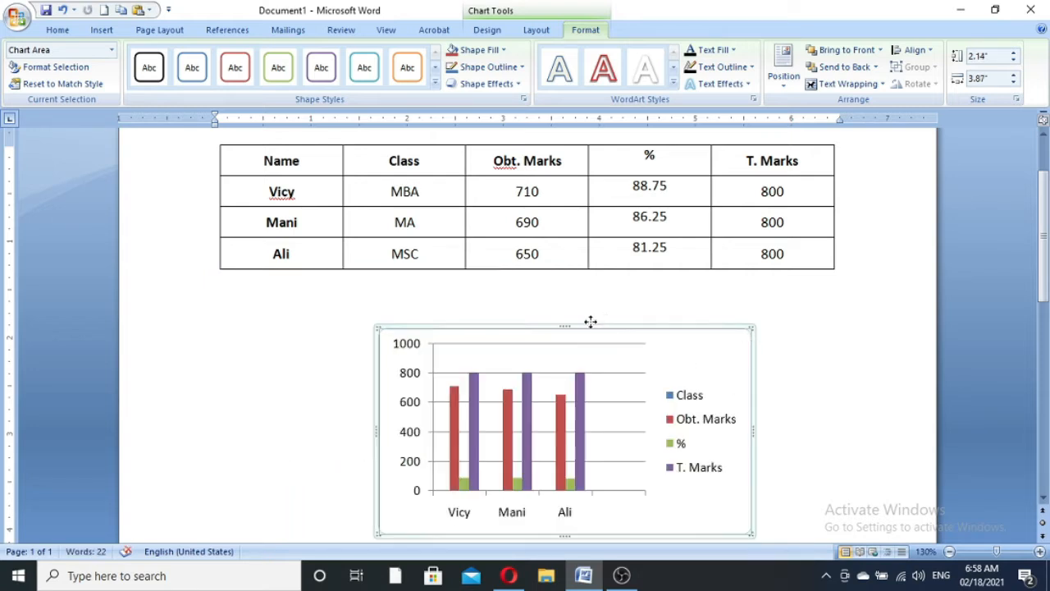
drag(591, 321, 538, 304)
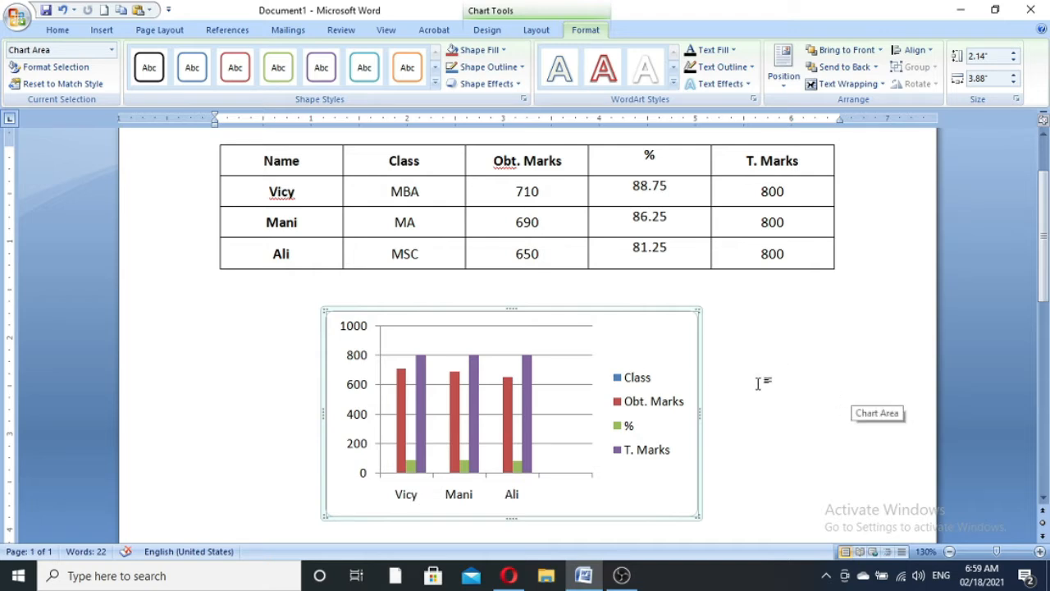
Examine the chart's legend entries and category axis against the Obt. Marks, % and T. Marks values in the table
click(635, 384)
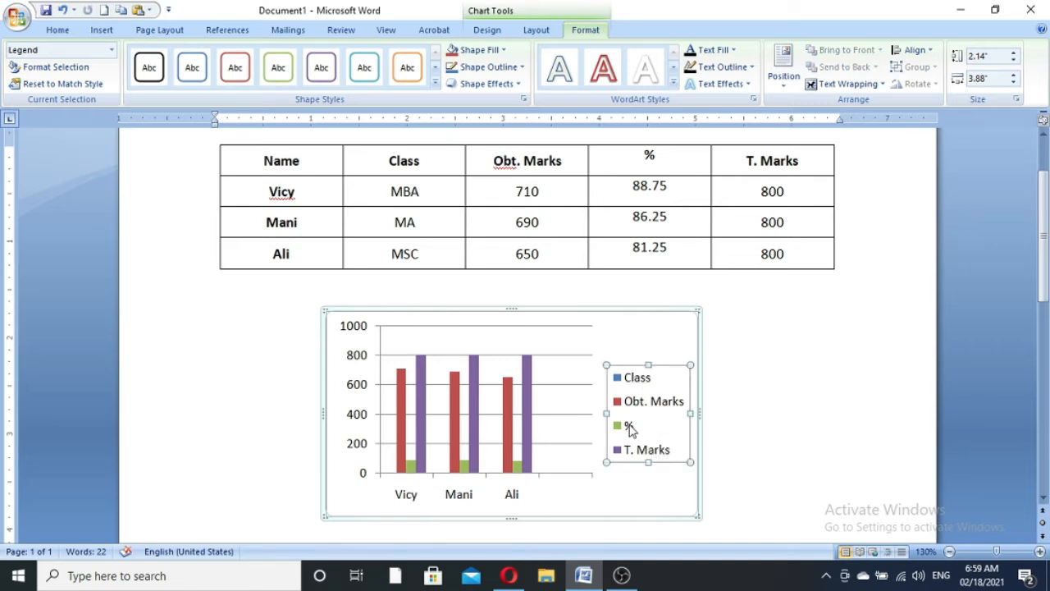
click(628, 426)
click(651, 453)
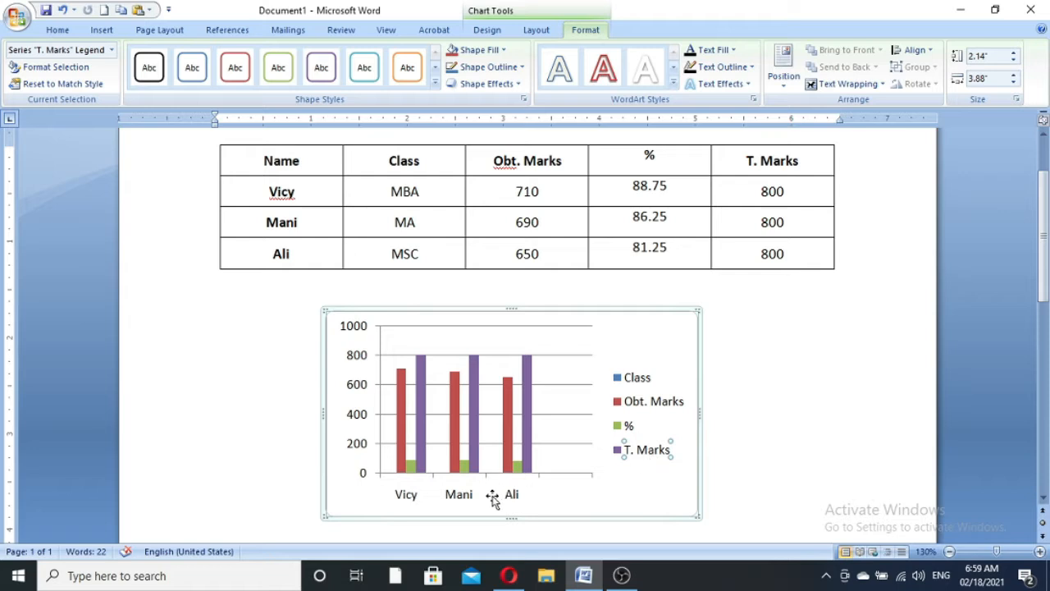
click(407, 499)
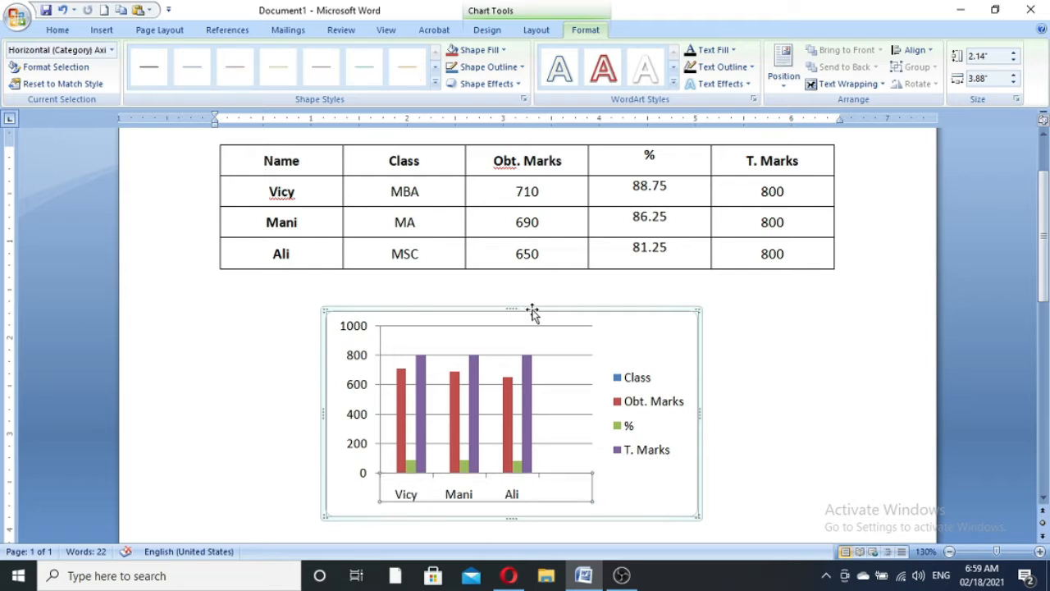
click(531, 312)
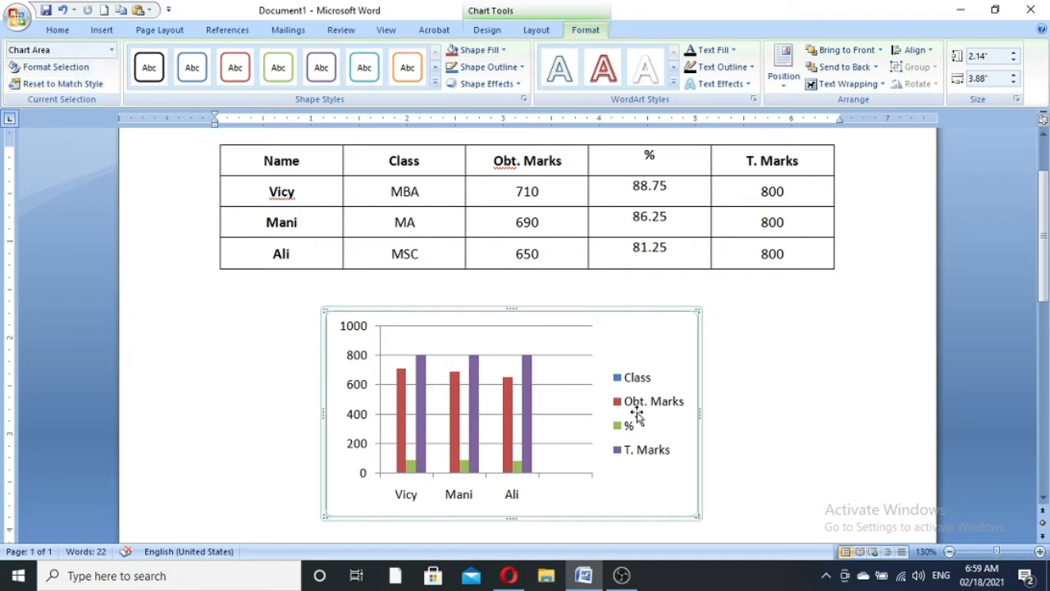
click(525, 193)
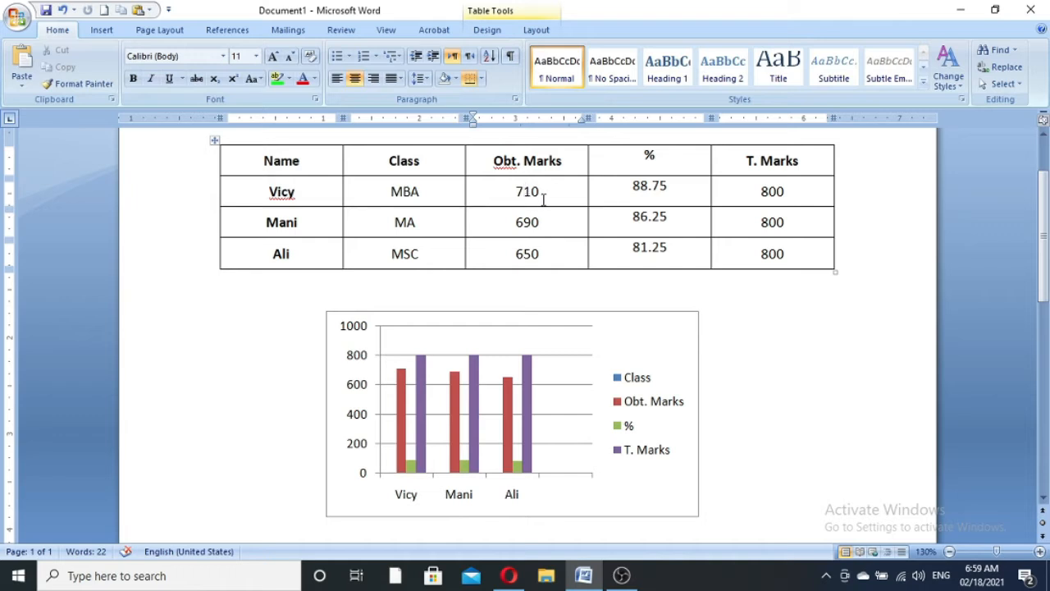
drag(515, 192, 765, 249)
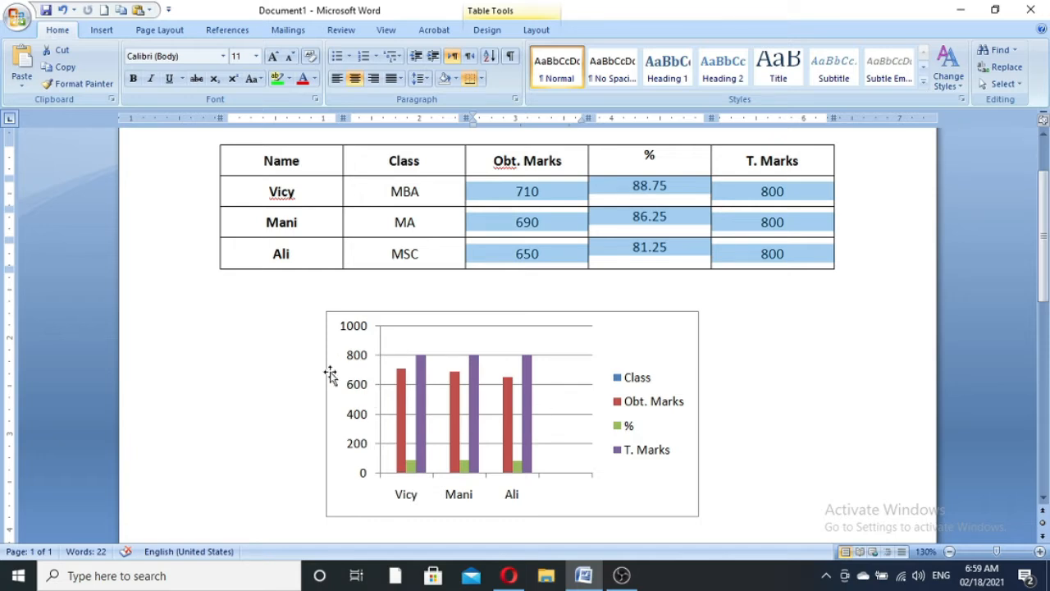
Open the chart's datasheet for editing
click(355, 379)
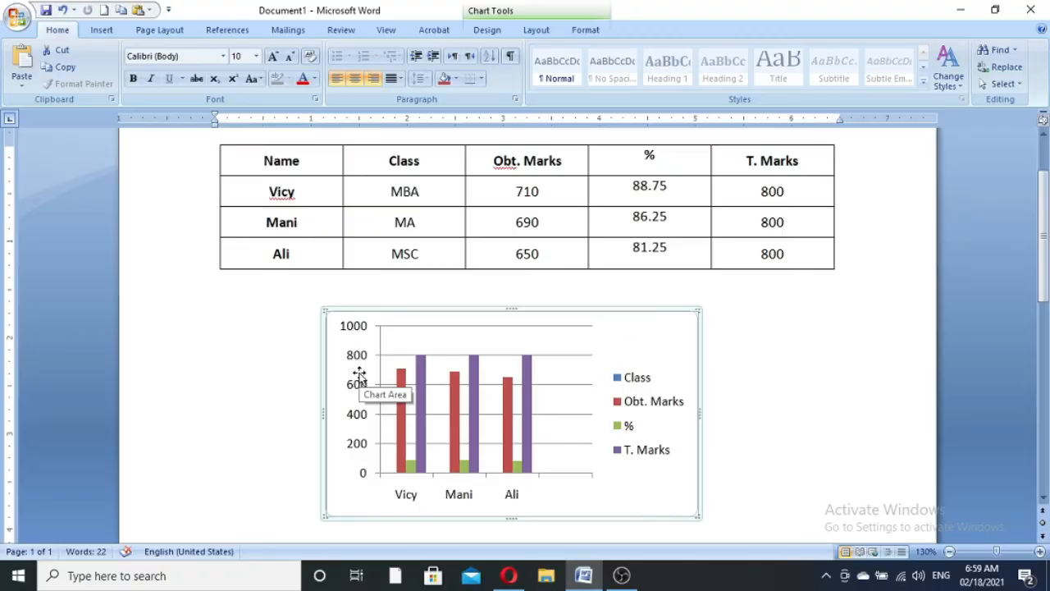
right_click(359, 373)
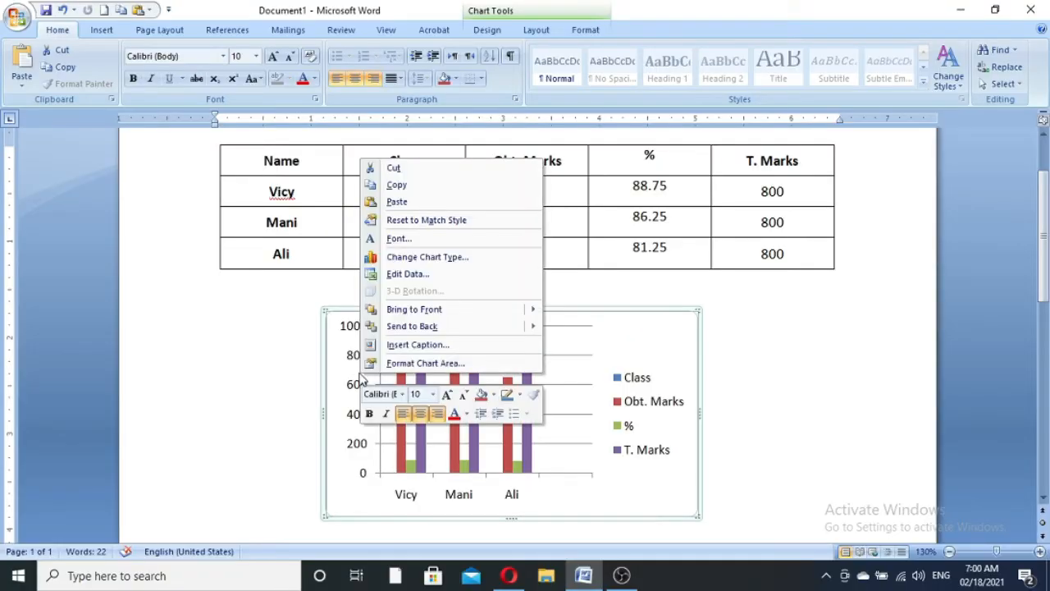
click(424, 276)
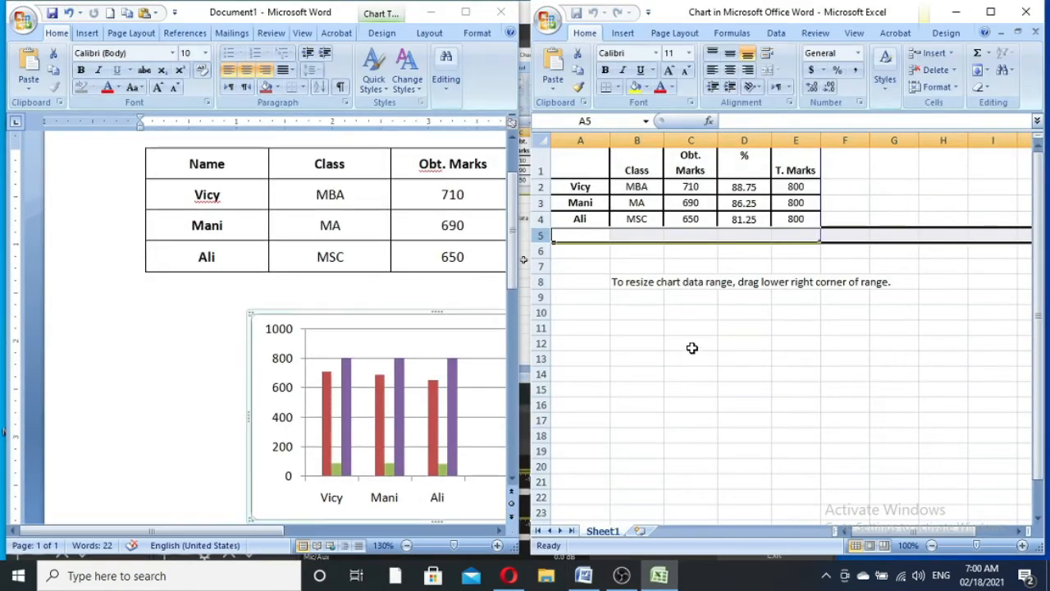
Set the first student's obtained marks in cell C2 of the chart datasheet to 740
click(630, 185)
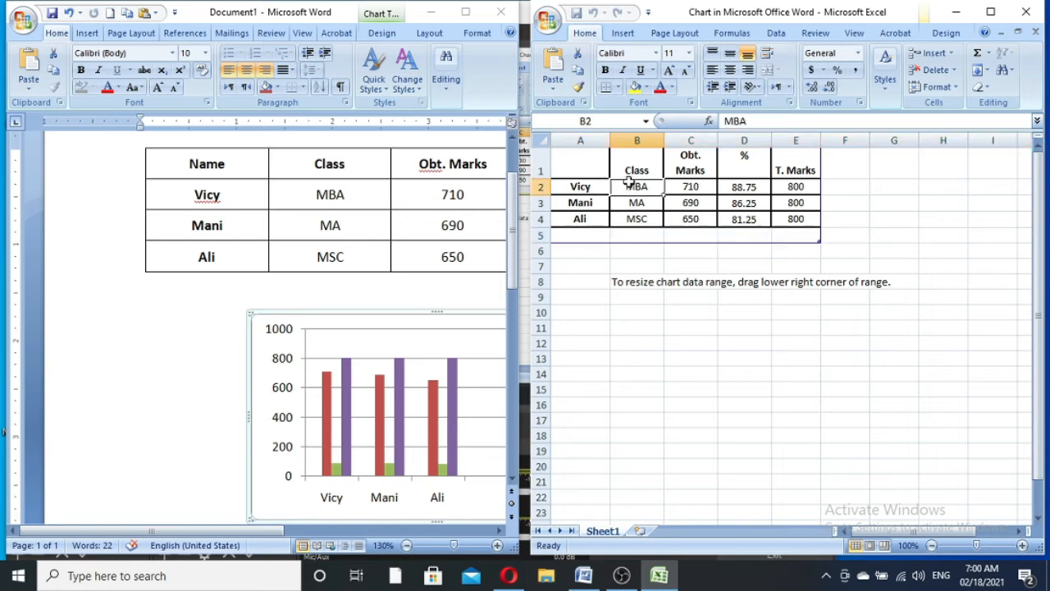
click(695, 186)
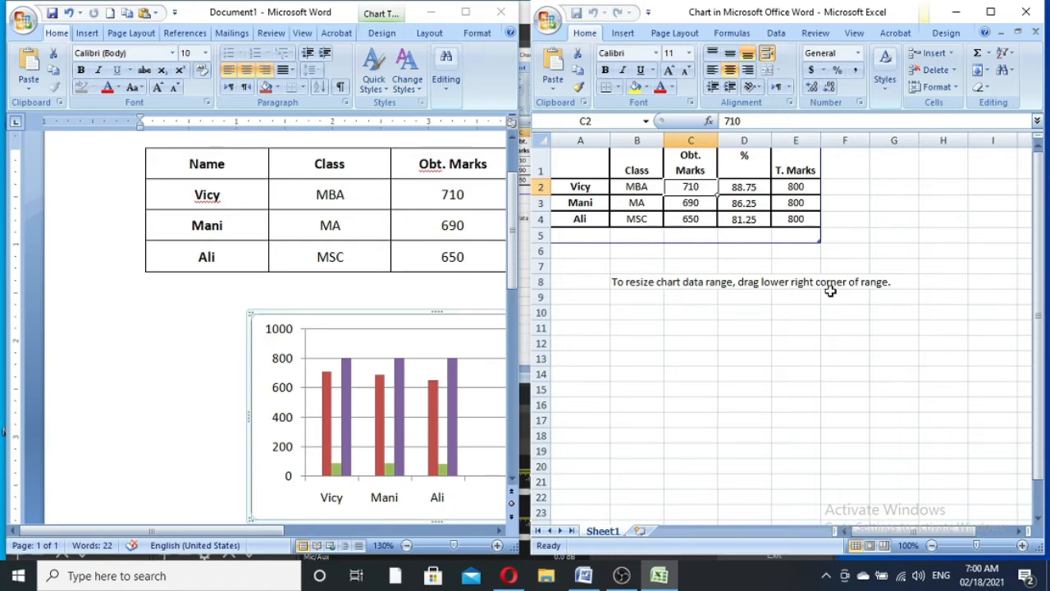
key(BackSpace)
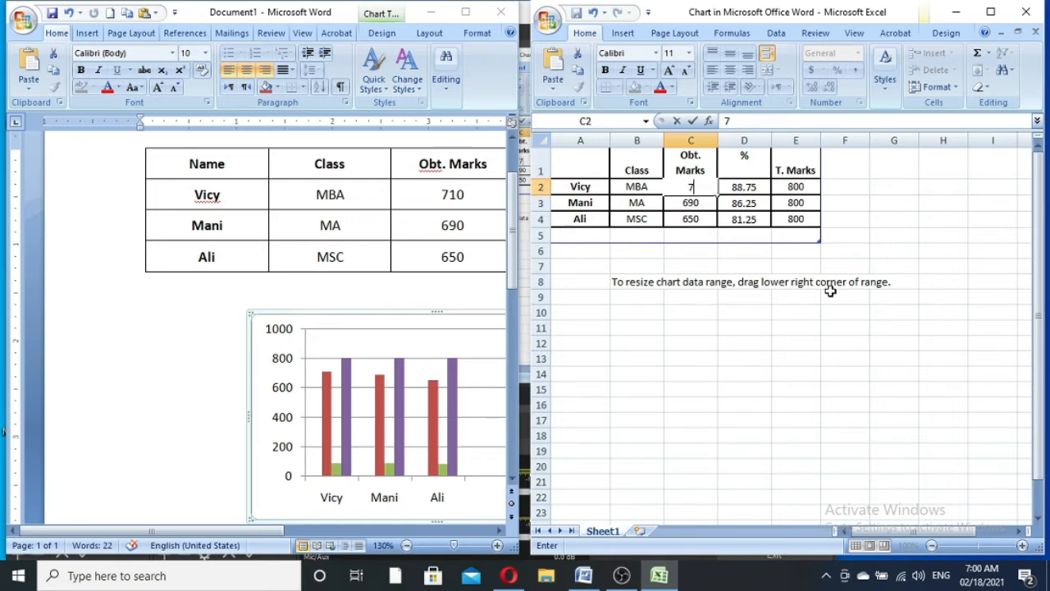
text(740)
key(Return)
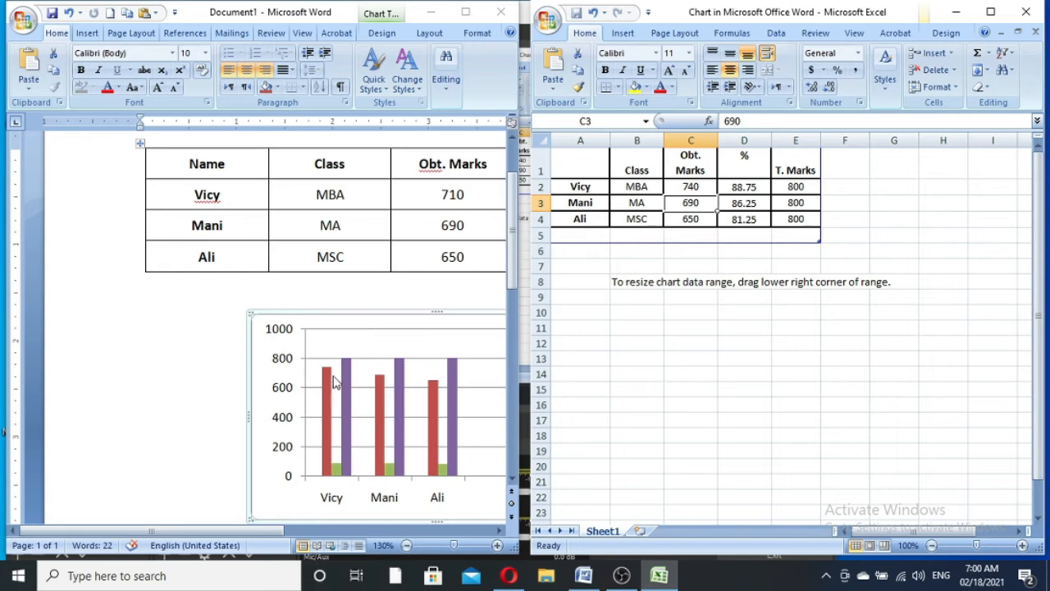
mouse_move(325, 381)
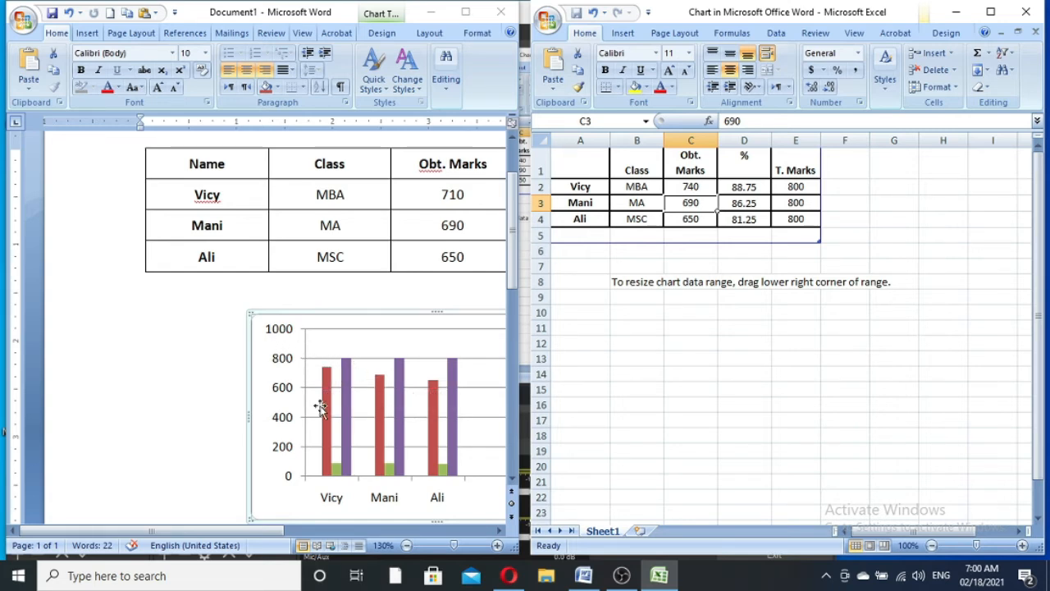
Set the first student's obtained marks in cell C2 back to 710
click(702, 187)
double_click(702, 187)
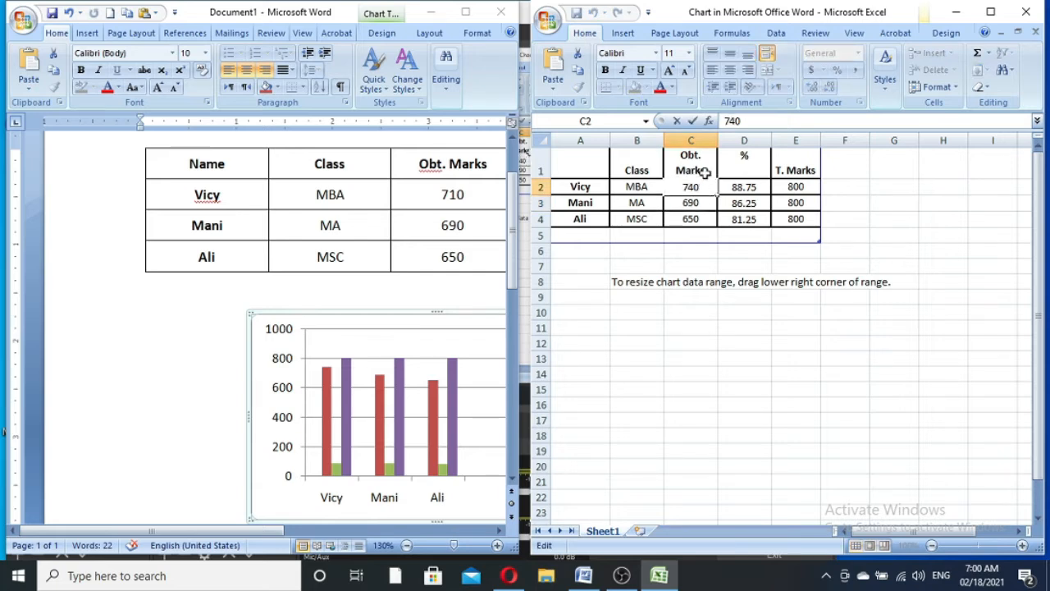
key(BackSpace)
key(BackSpace)
text(10)
key(Return)
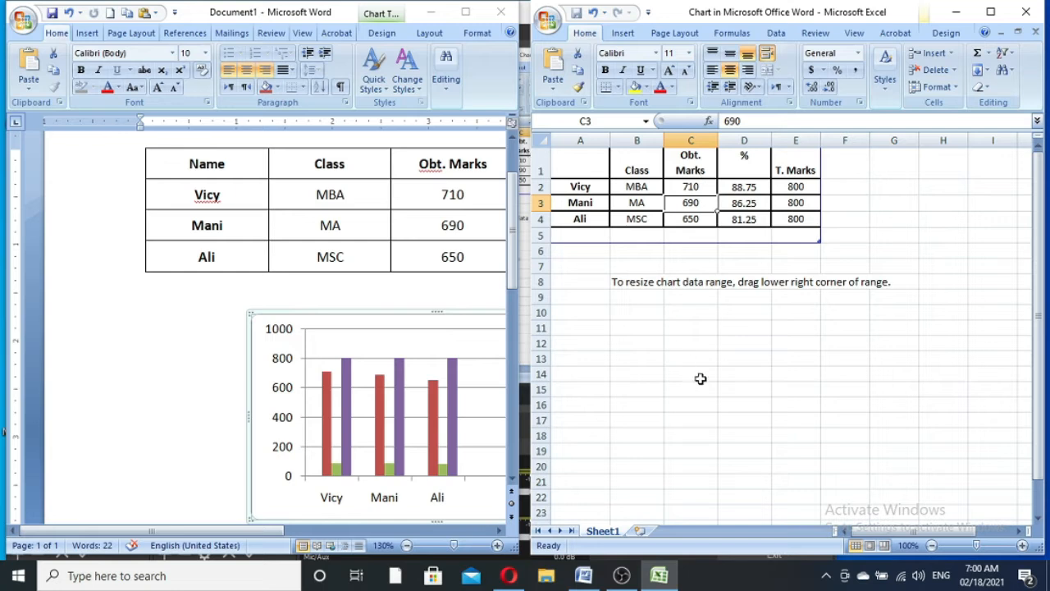
Replace the second student's name in cell A3 with a different name and close the chart datasheet
click(786, 203)
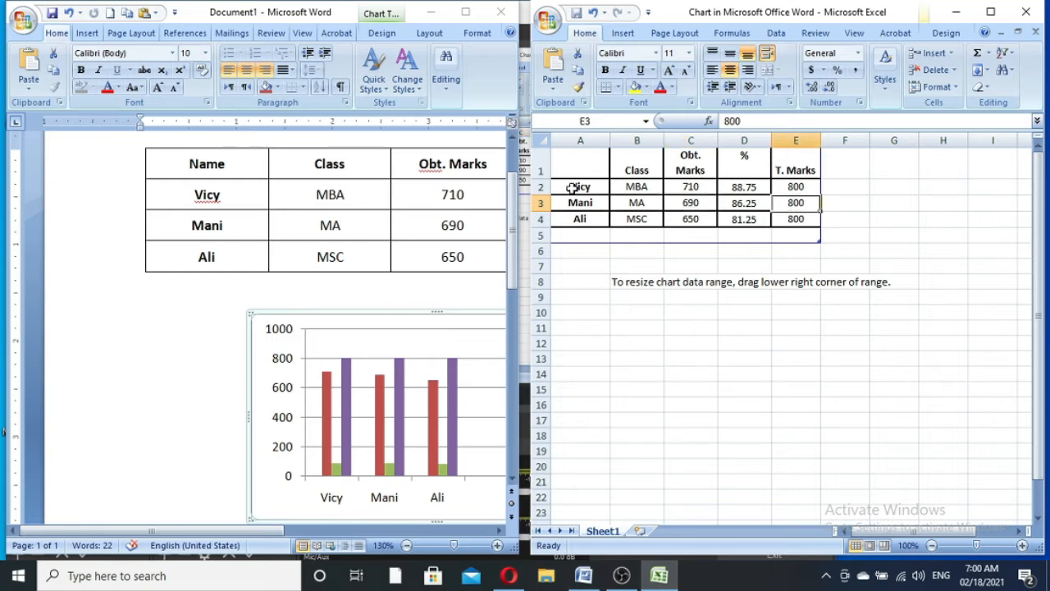
click(582, 220)
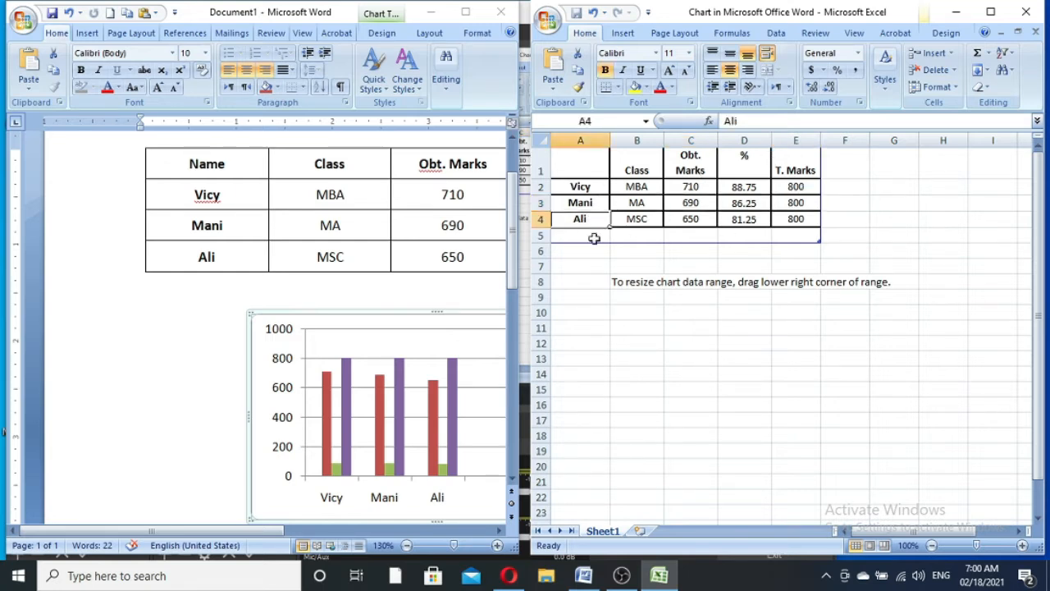
click(590, 205)
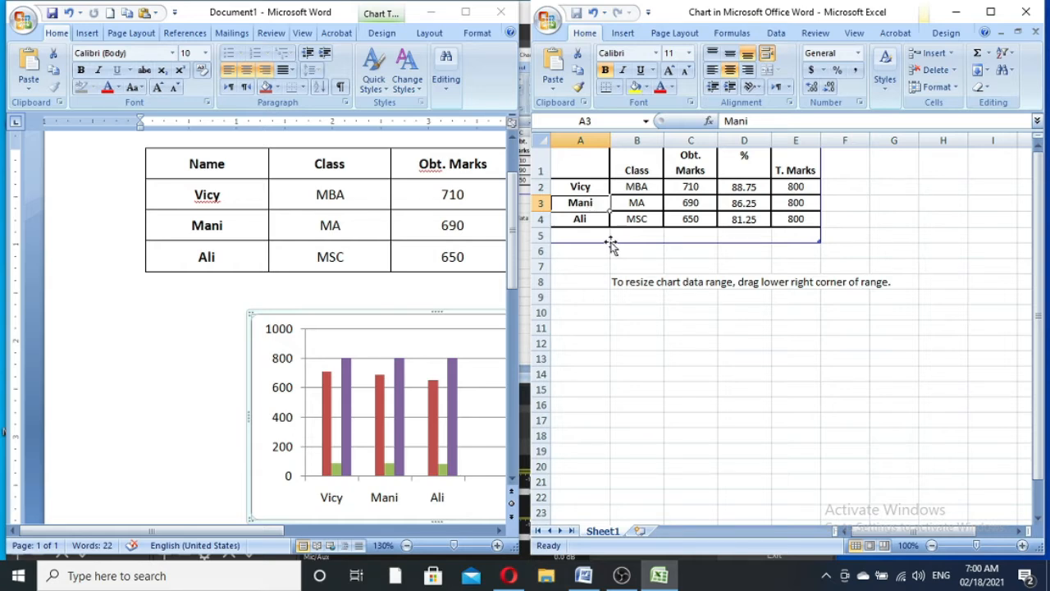
text(Mughal)
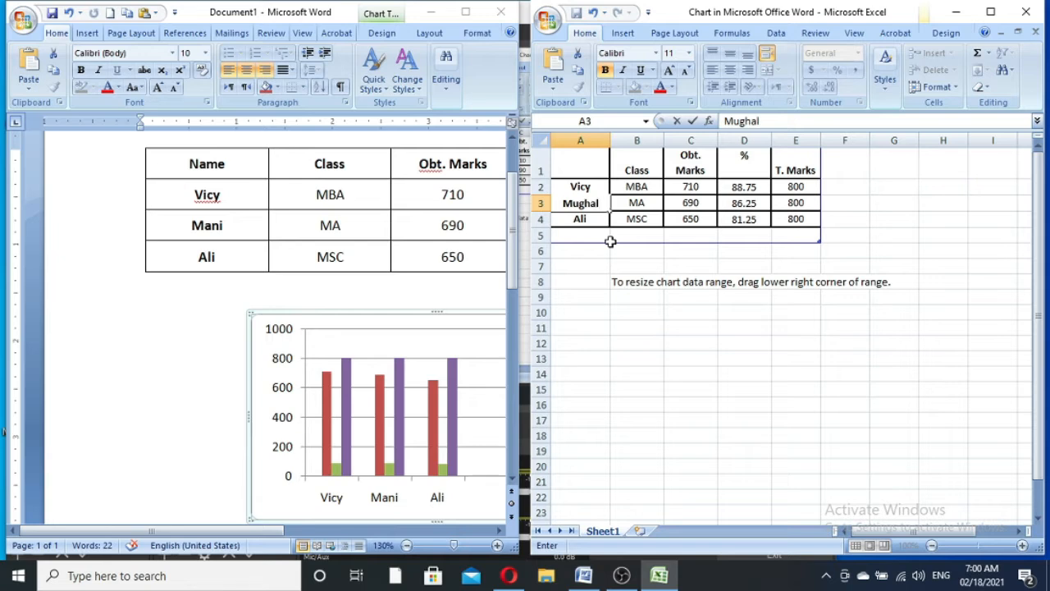
key(Return)
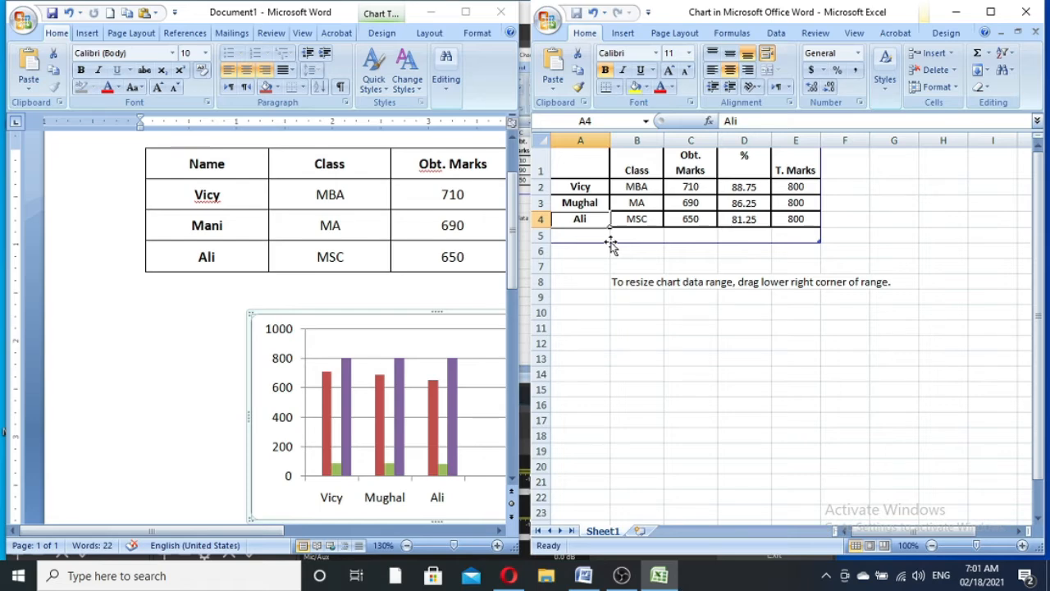
click(1025, 11)
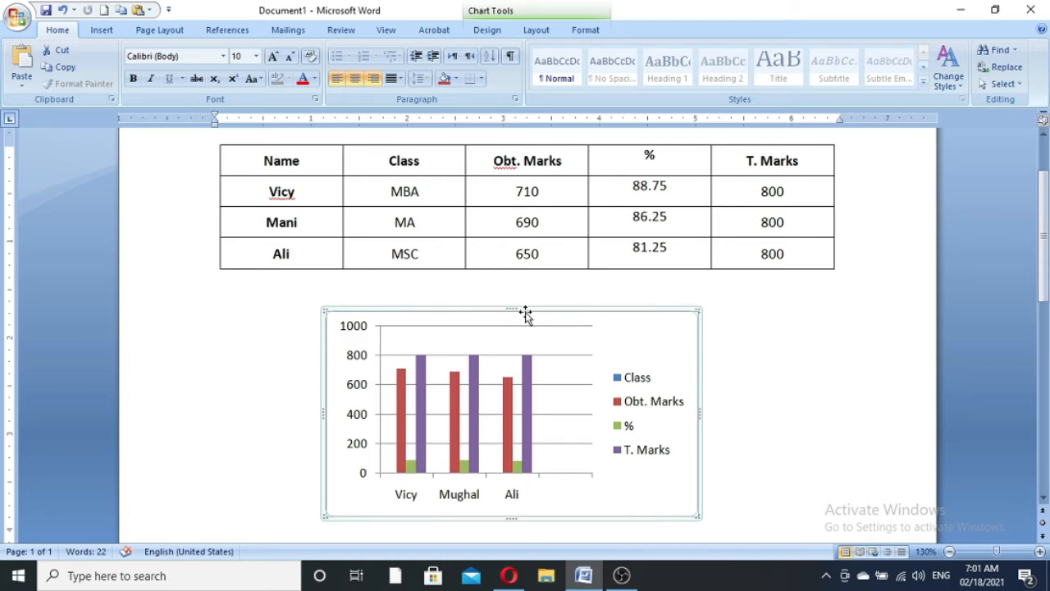
Apply the green shape style from the last row of the style gallery to the chart area
click(587, 31)
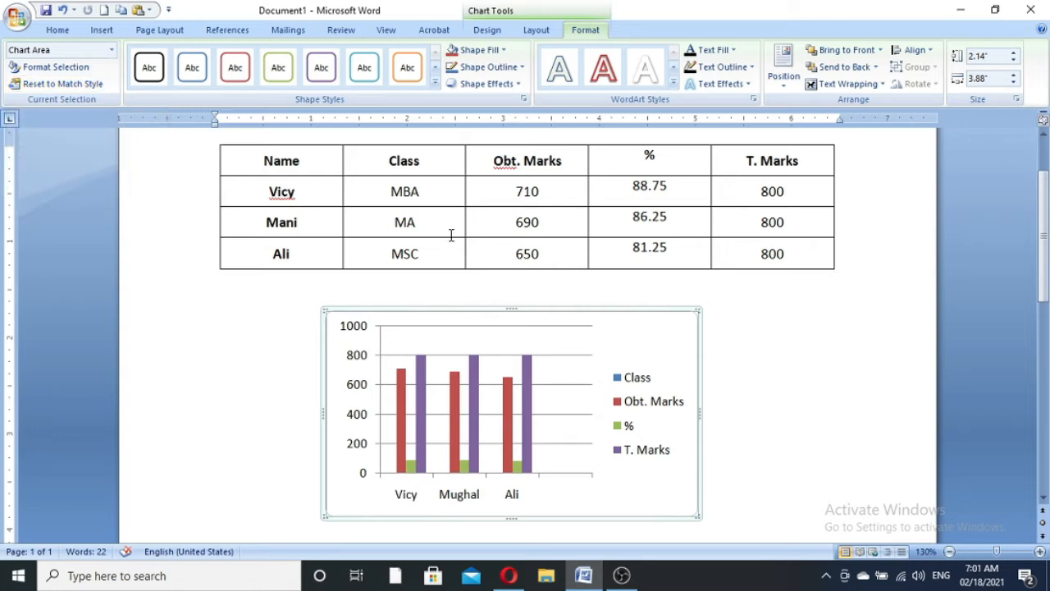
click(437, 84)
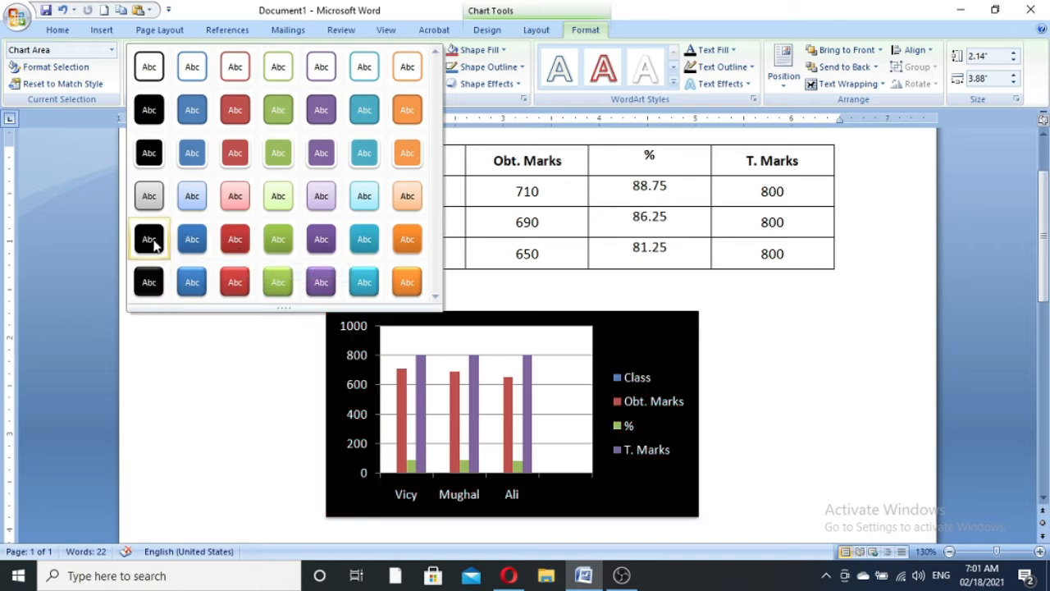
click(279, 283)
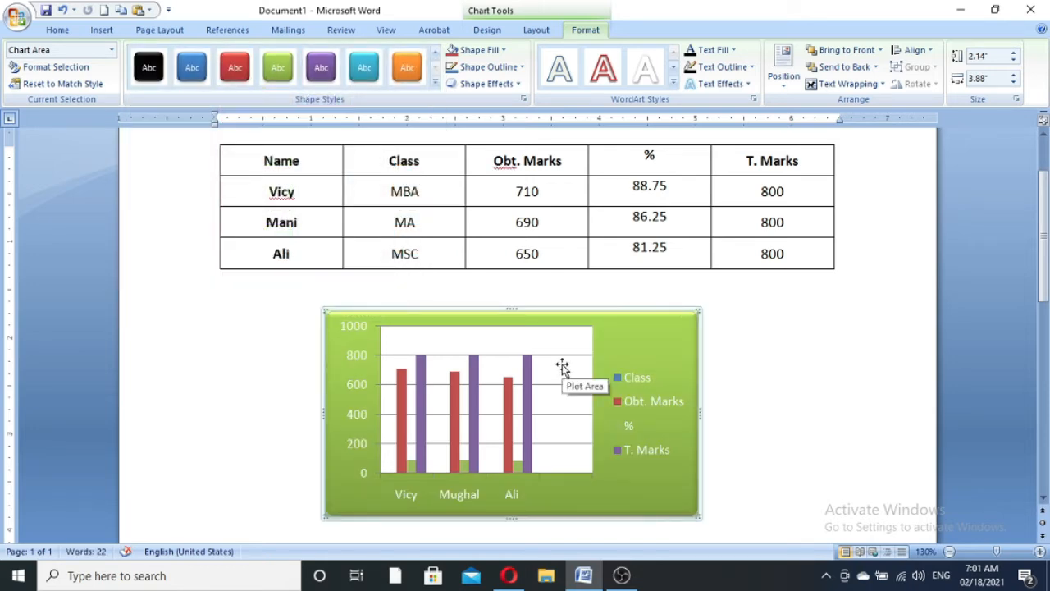
Fill the chart area with standard red and set its shape outline to standard light blue
click(505, 53)
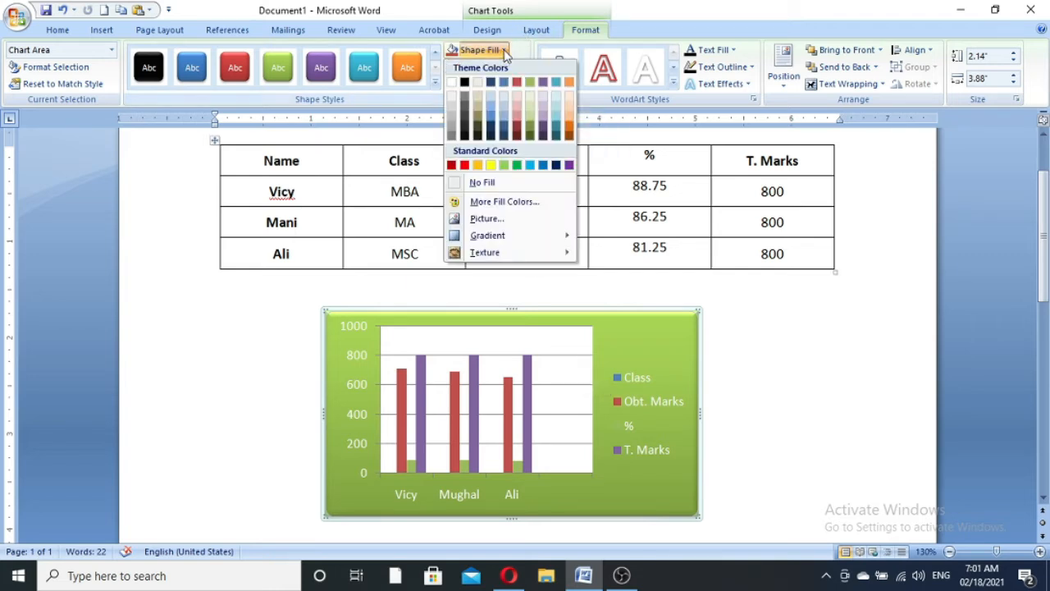
click(464, 165)
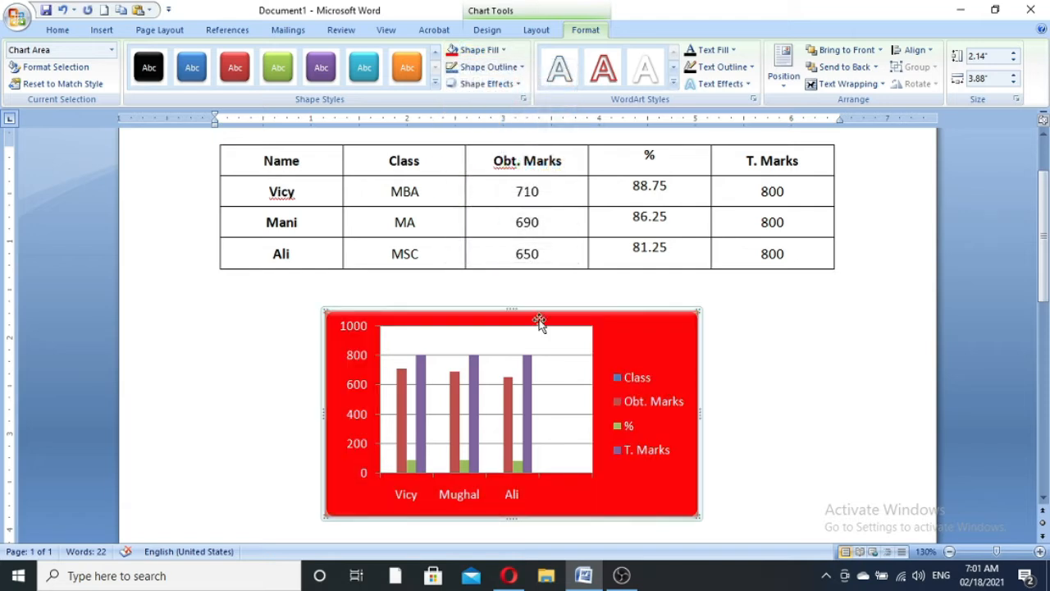
click(520, 67)
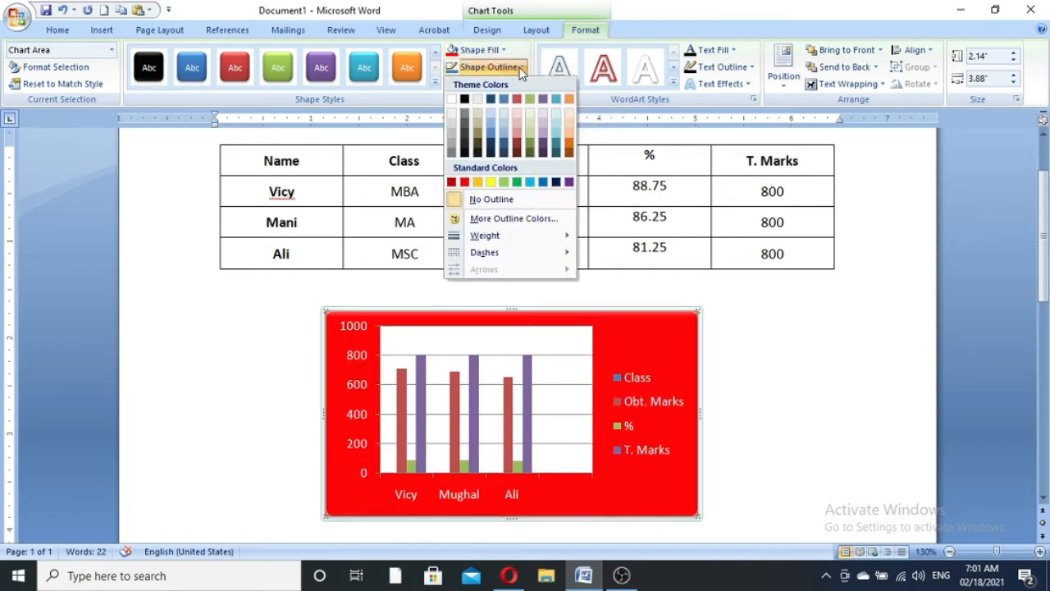
click(530, 181)
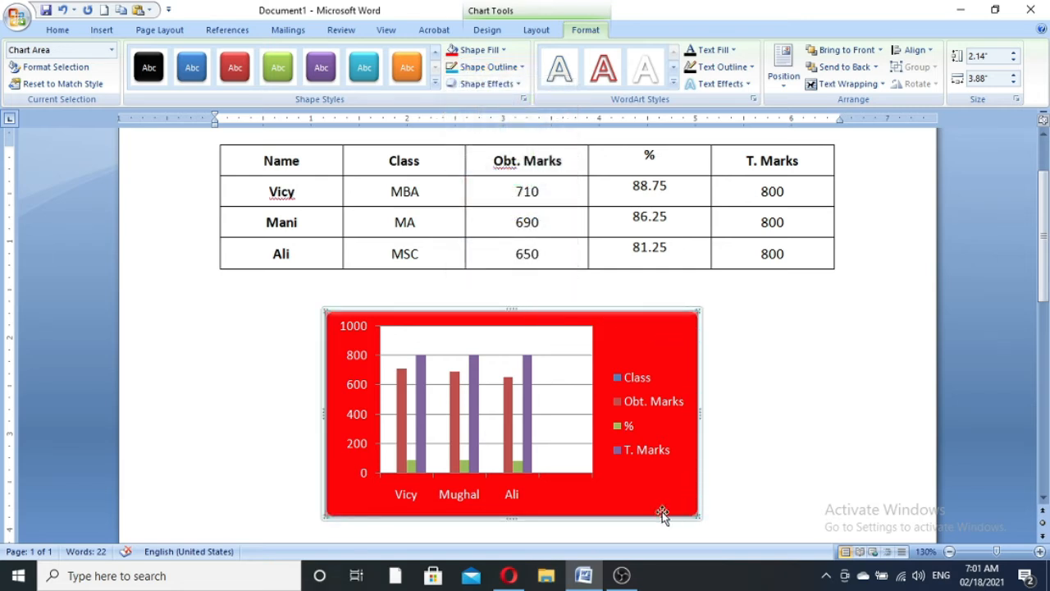
click(825, 405)
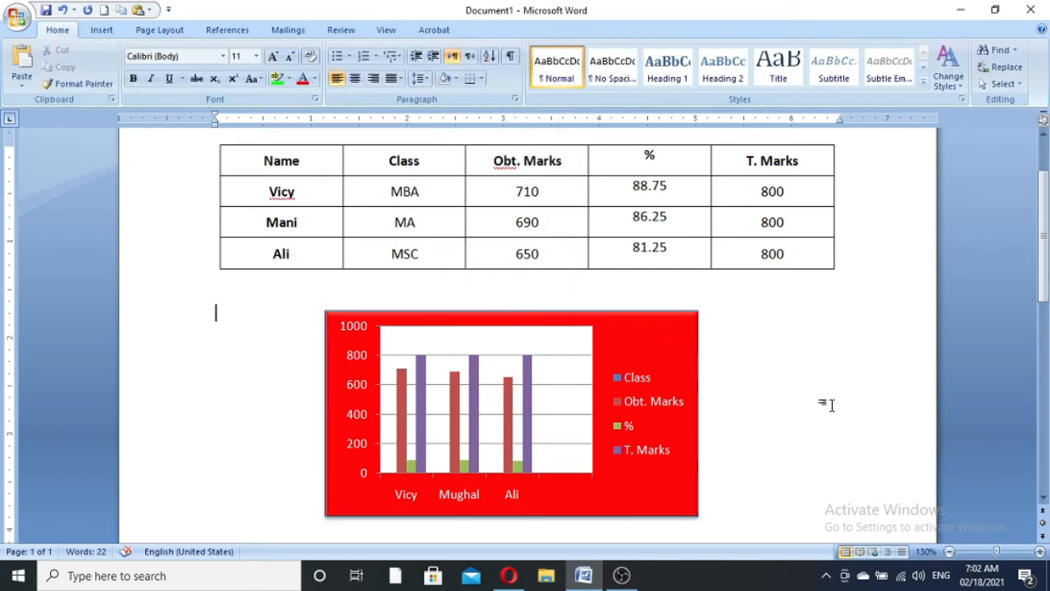
Apply the red glow variation from the third row of the glow effects to the chart area
click(603, 346)
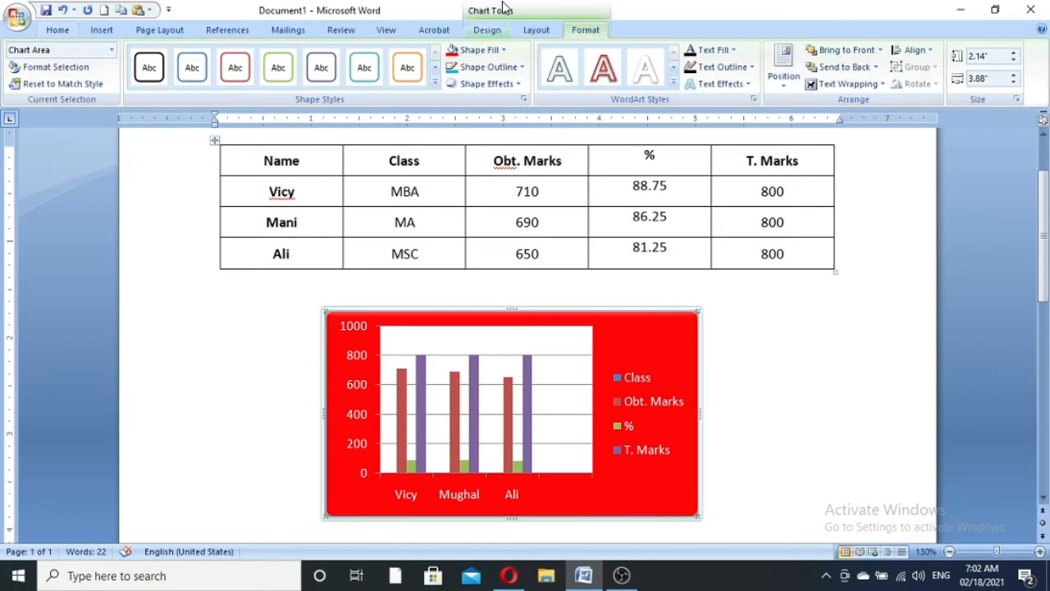
click(515, 85)
mouse_move(515, 213)
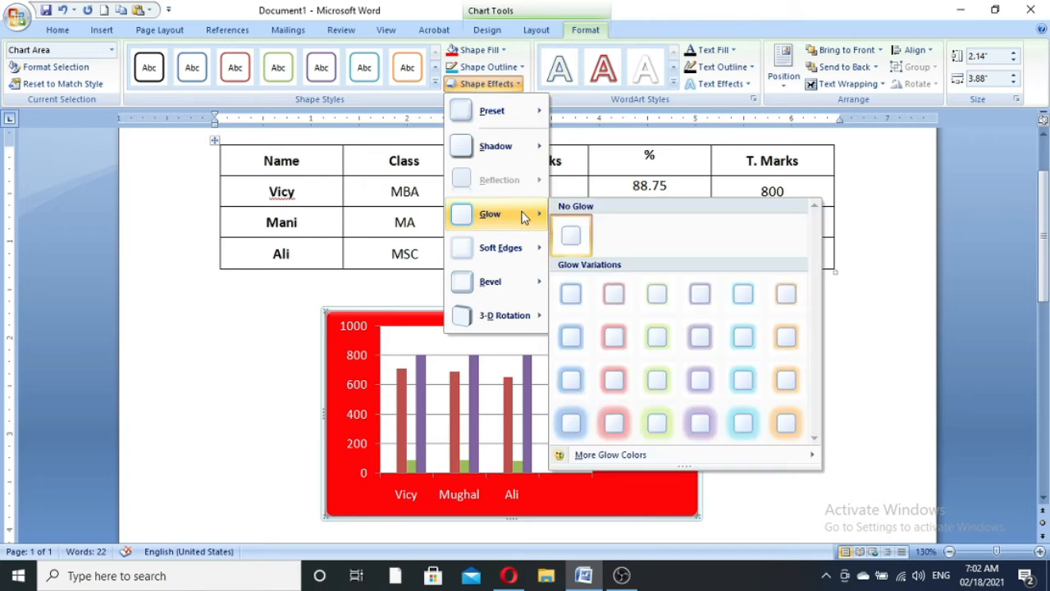
click(621, 382)
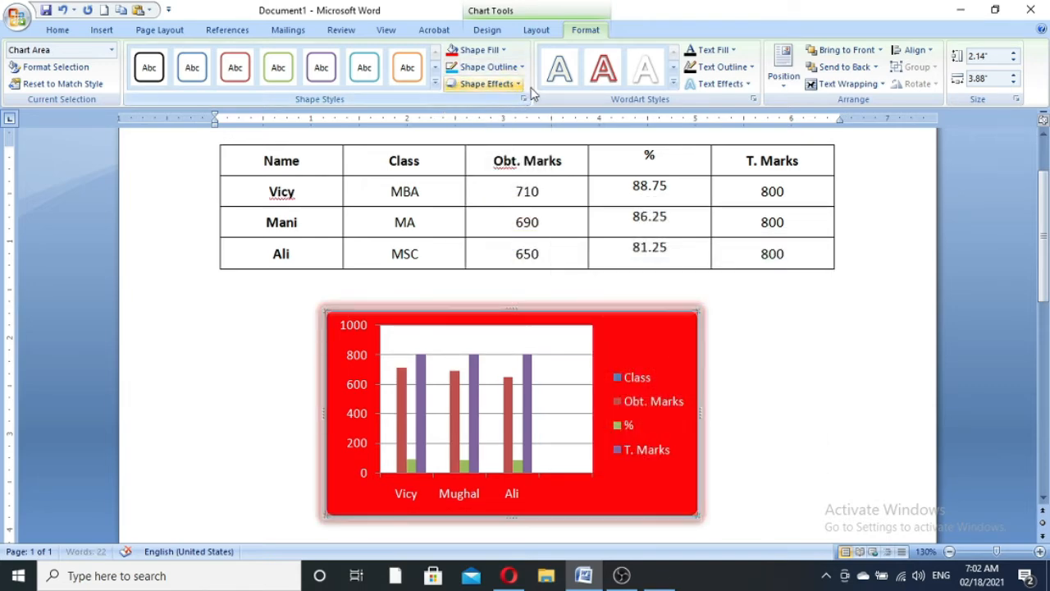
Try several WordArt styles on the chart text, including the purple reflected, solid blue, and white drop shadow styles
click(675, 84)
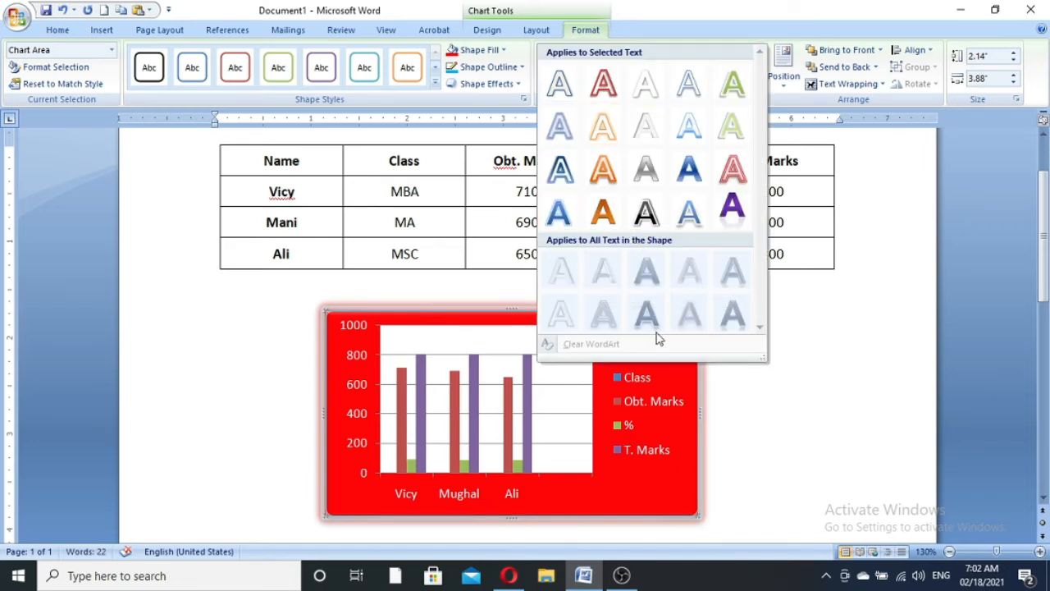
click(732, 209)
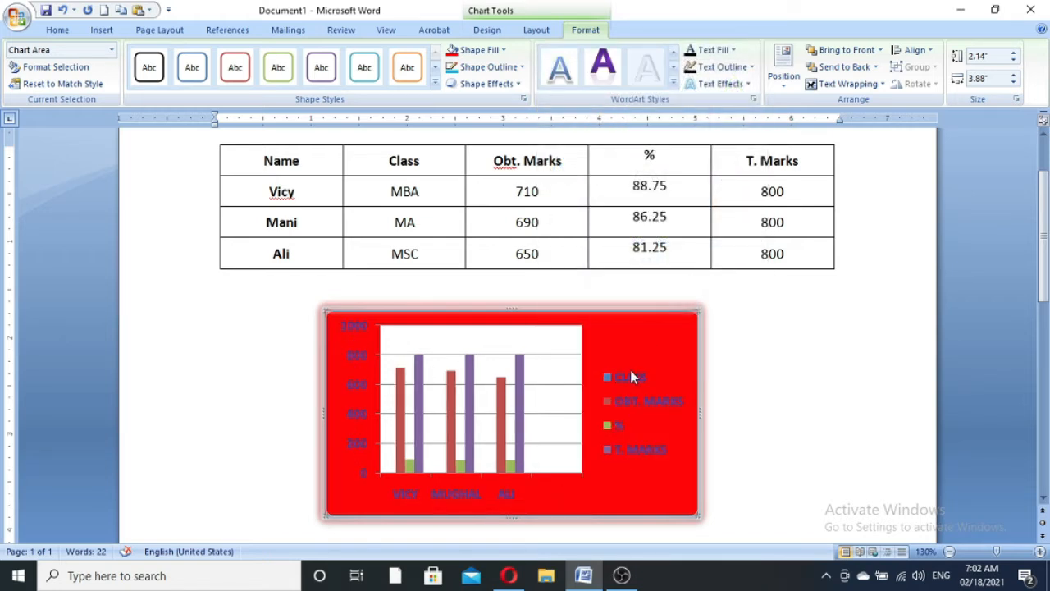
click(673, 84)
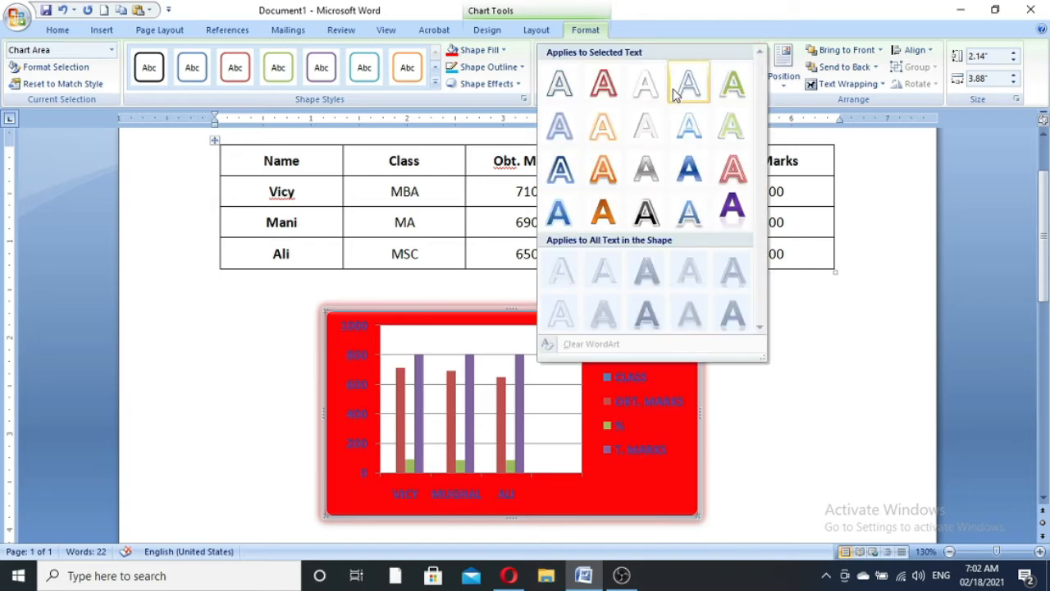
click(691, 182)
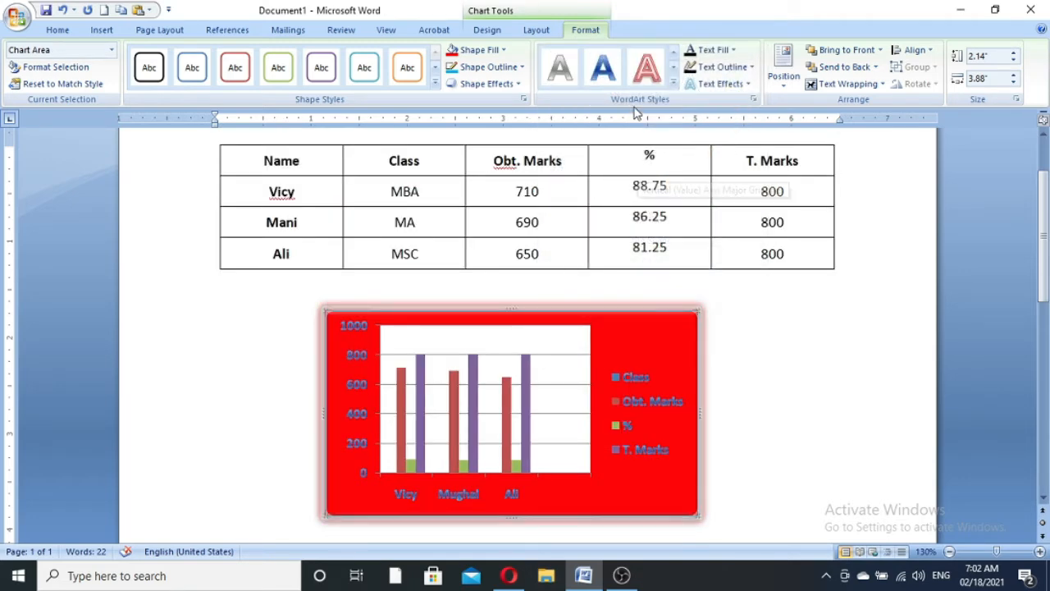
click(673, 85)
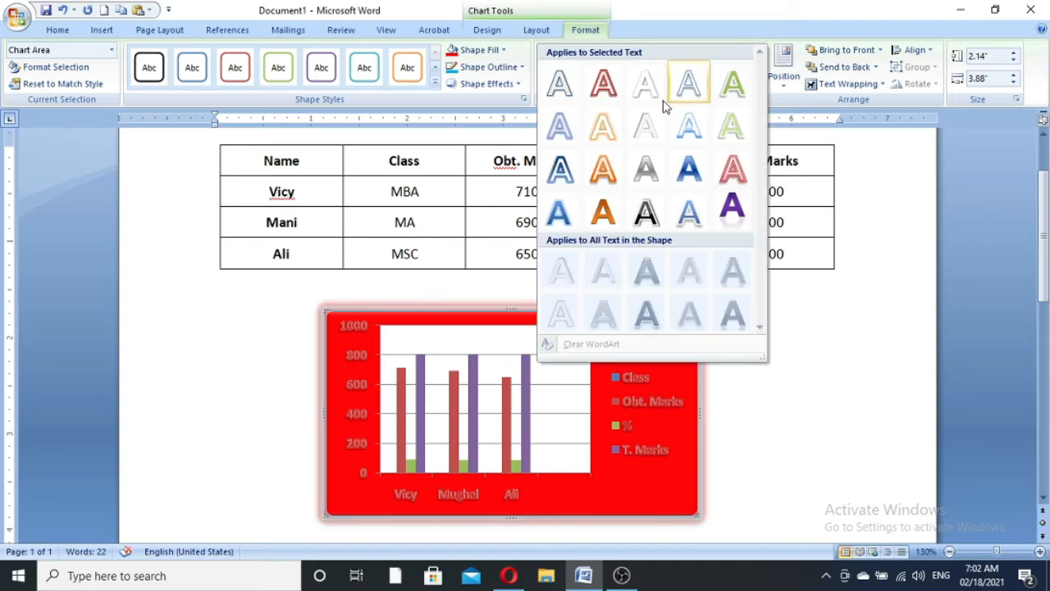
click(646, 84)
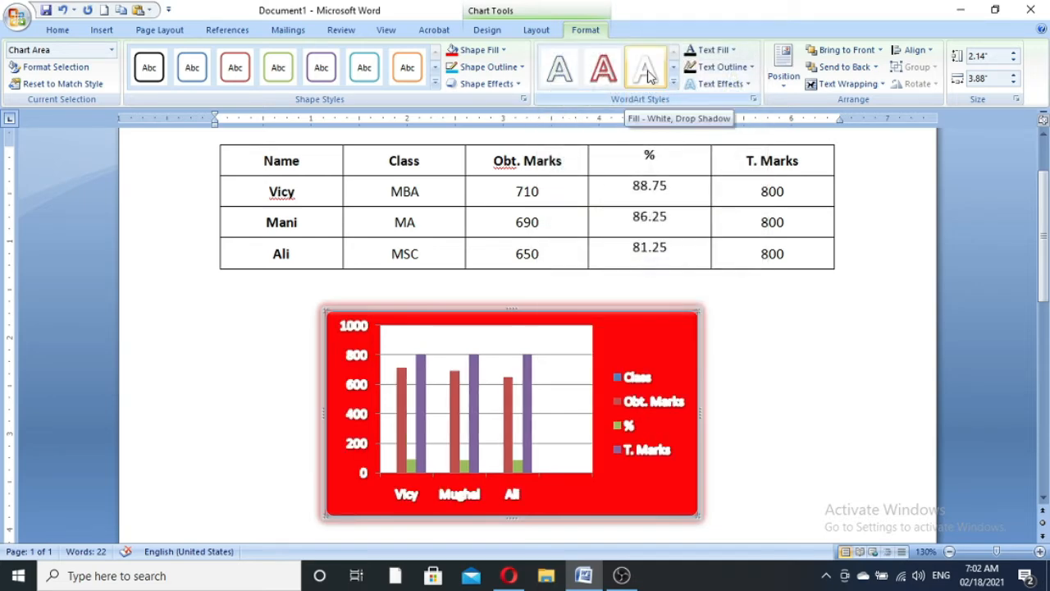
click(673, 84)
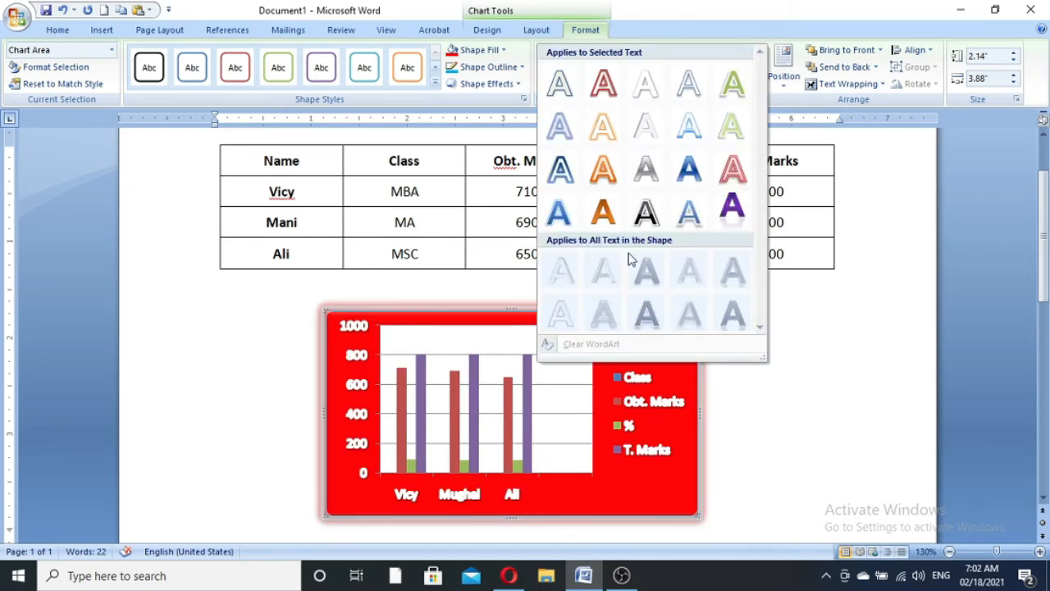
click(559, 84)
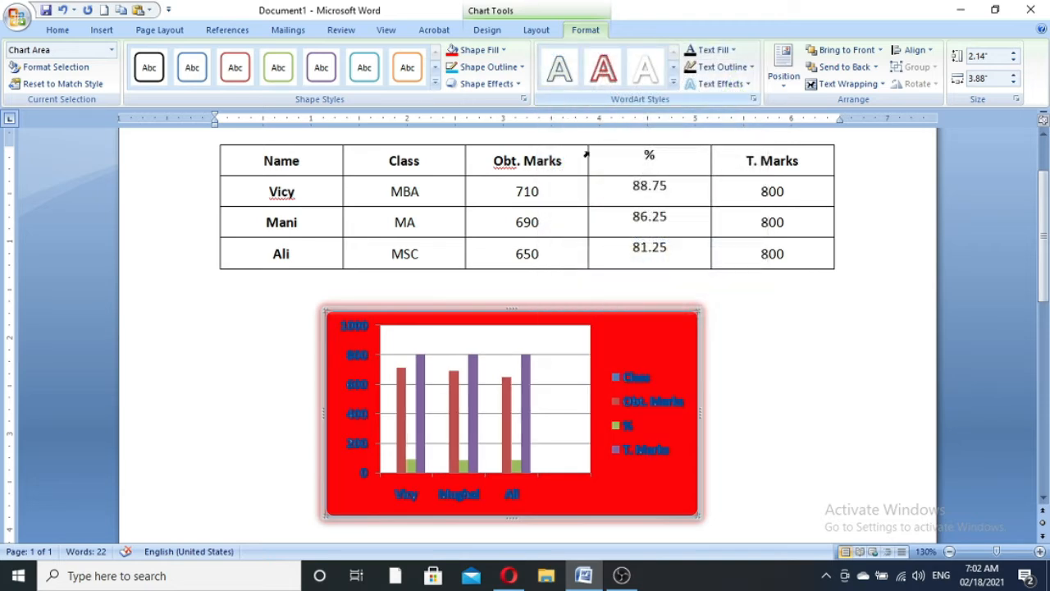
click(718, 50)
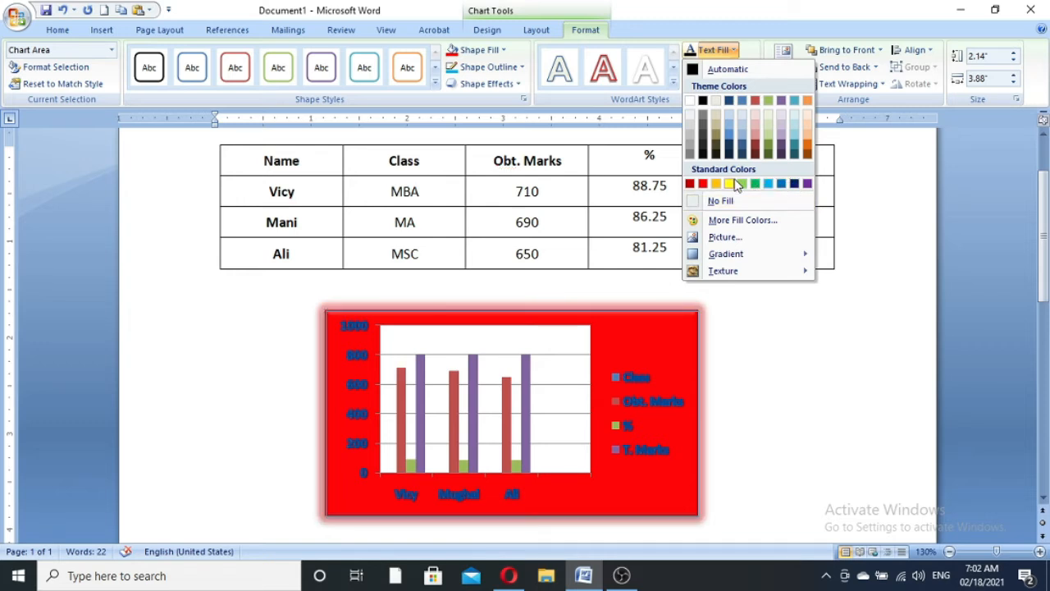
key(Escape)
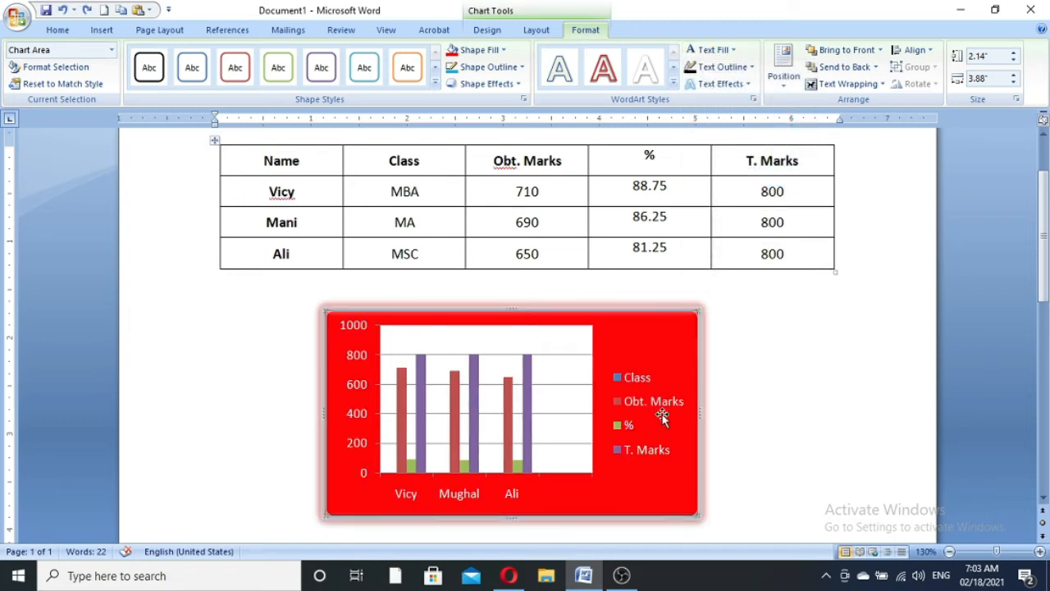
Set the text fill of the chart legend to Automatic
click(650, 402)
click(721, 49)
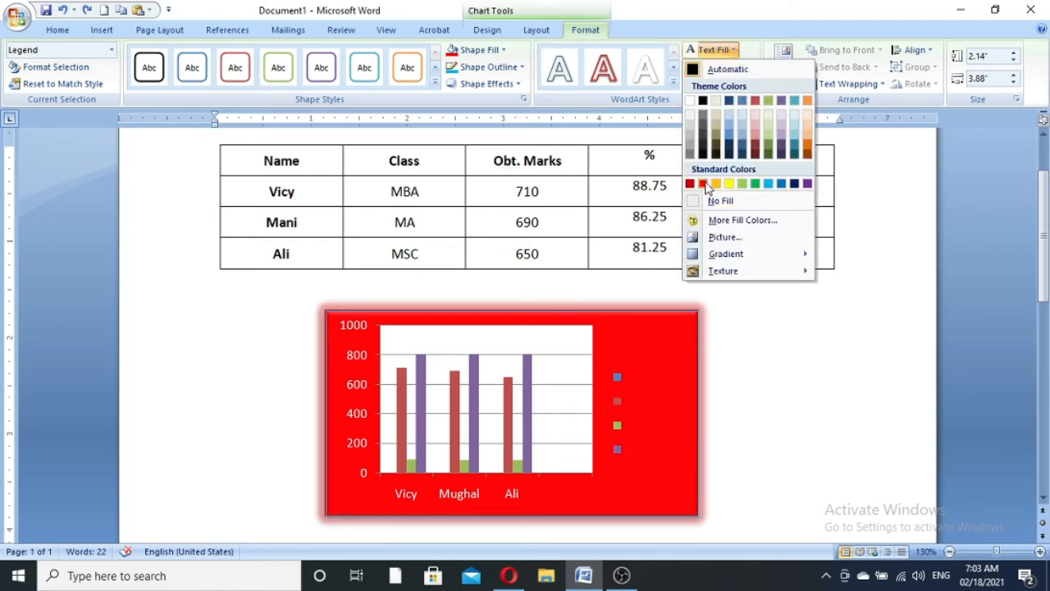
click(693, 70)
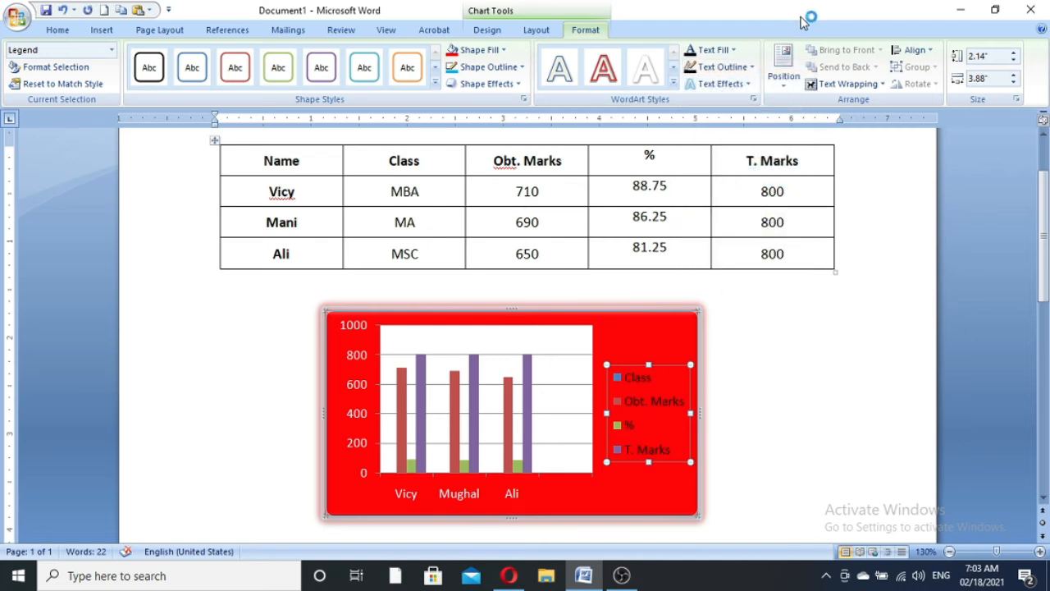
click(770, 344)
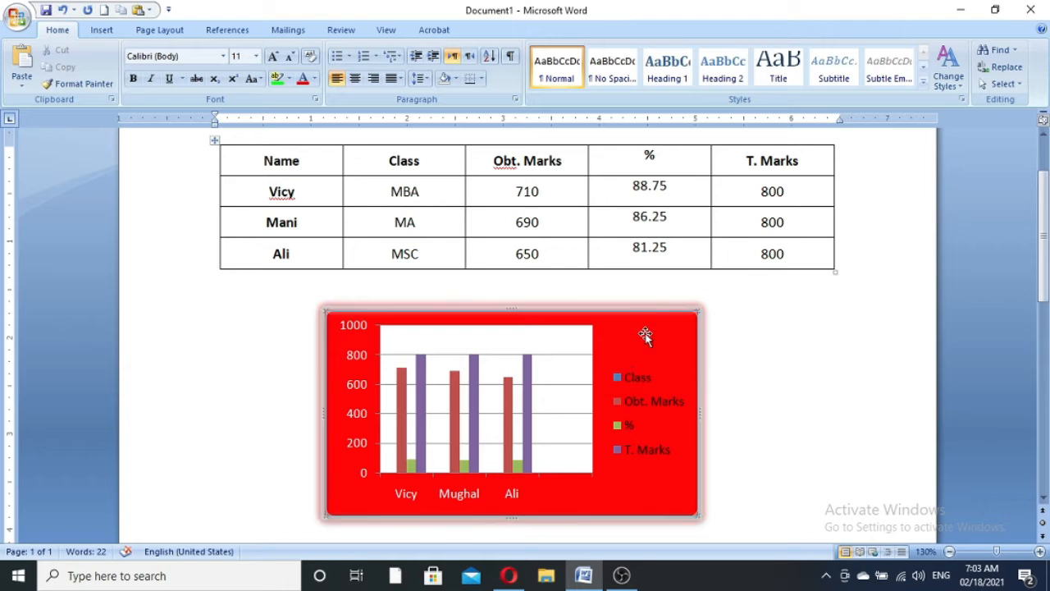
Apply a white text outline to the chart legend
click(633, 380)
click(752, 67)
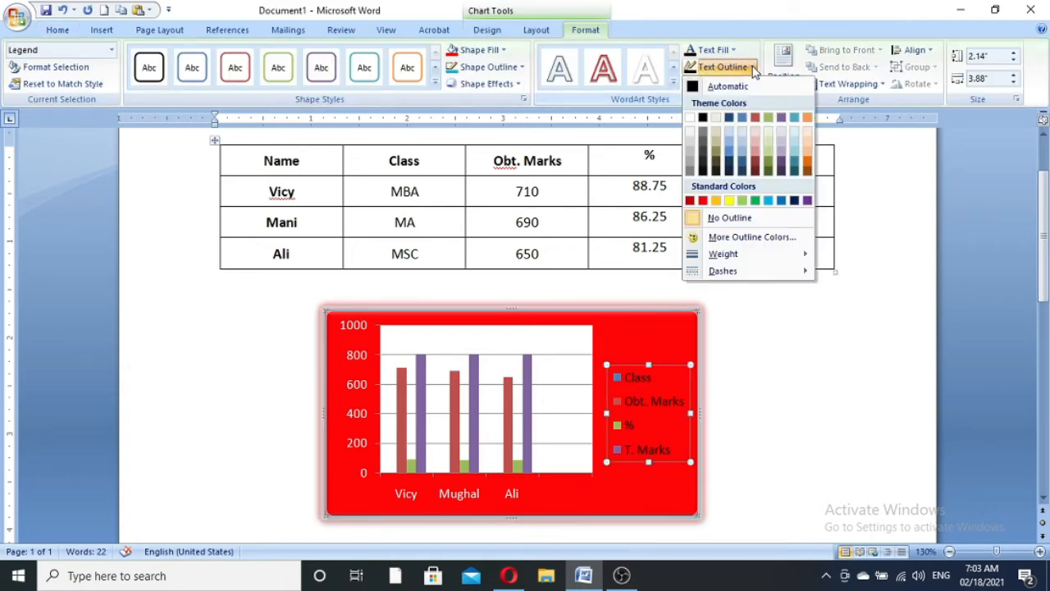
click(693, 122)
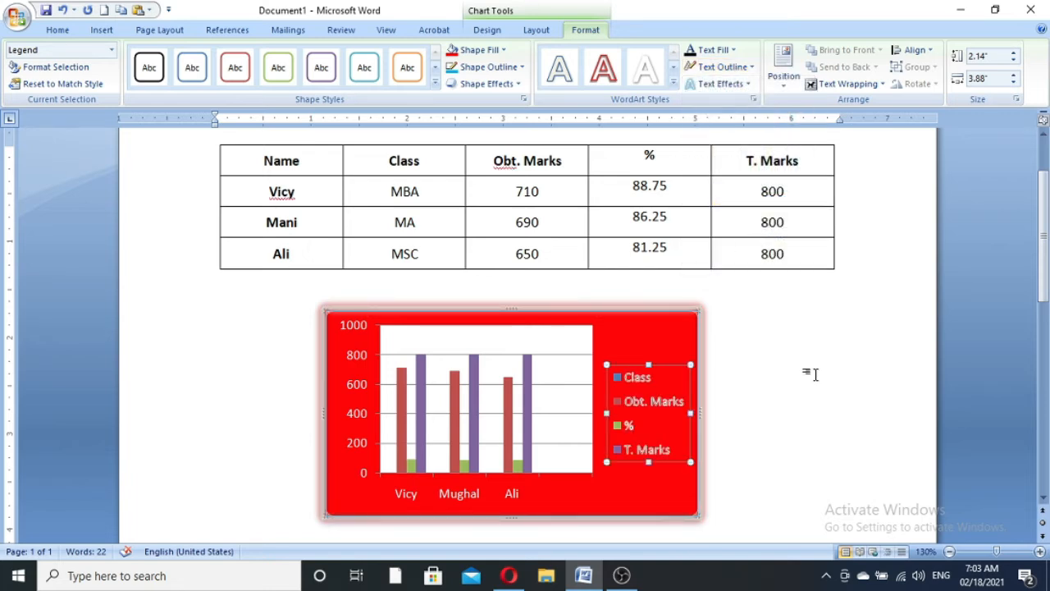
click(787, 364)
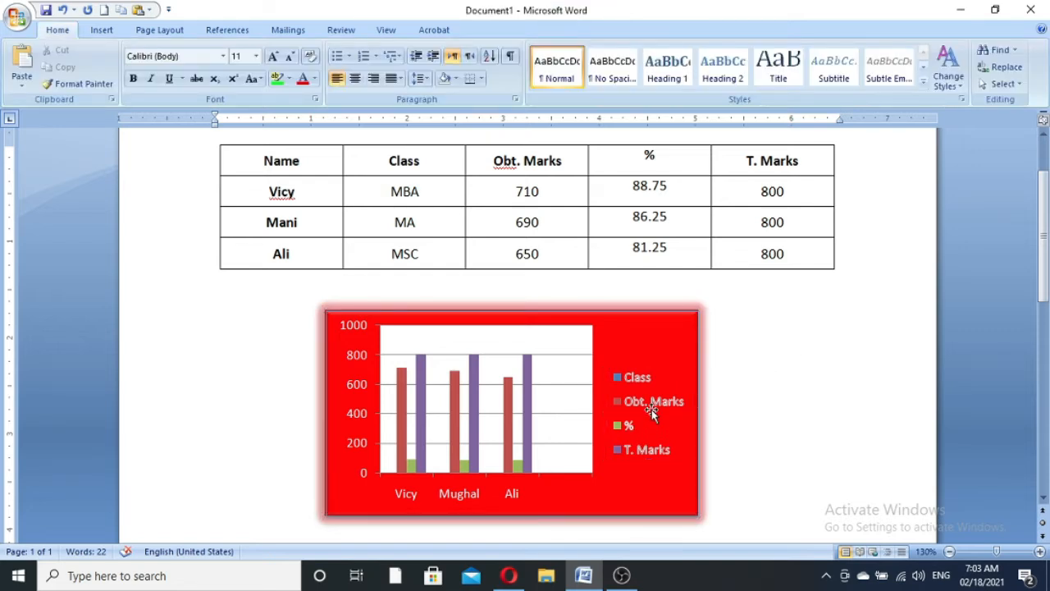
Change the chart type of the whole chart from clustered column to clustered pyramid
click(651, 409)
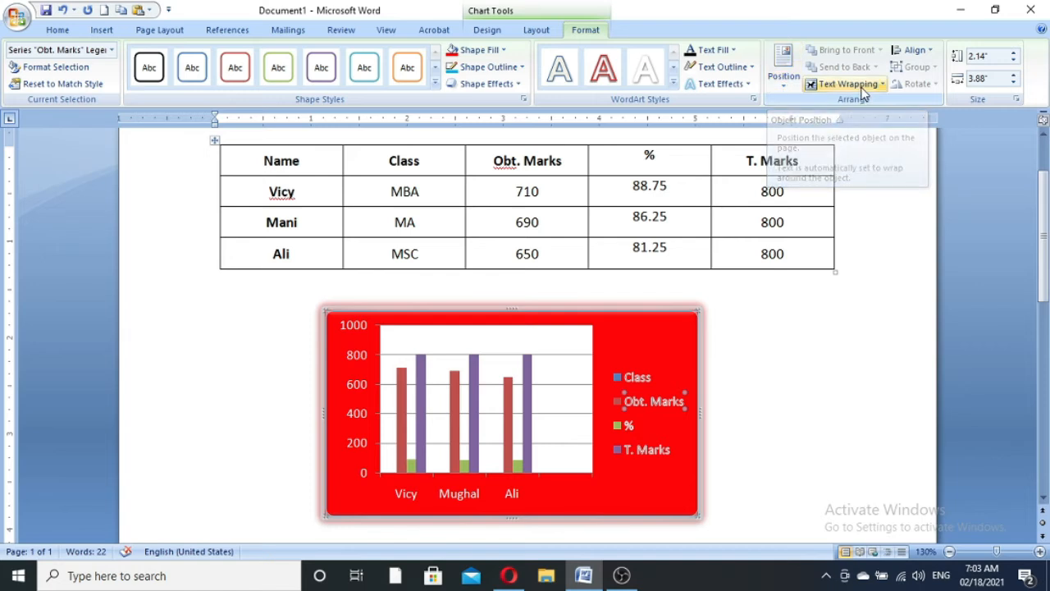
click(648, 324)
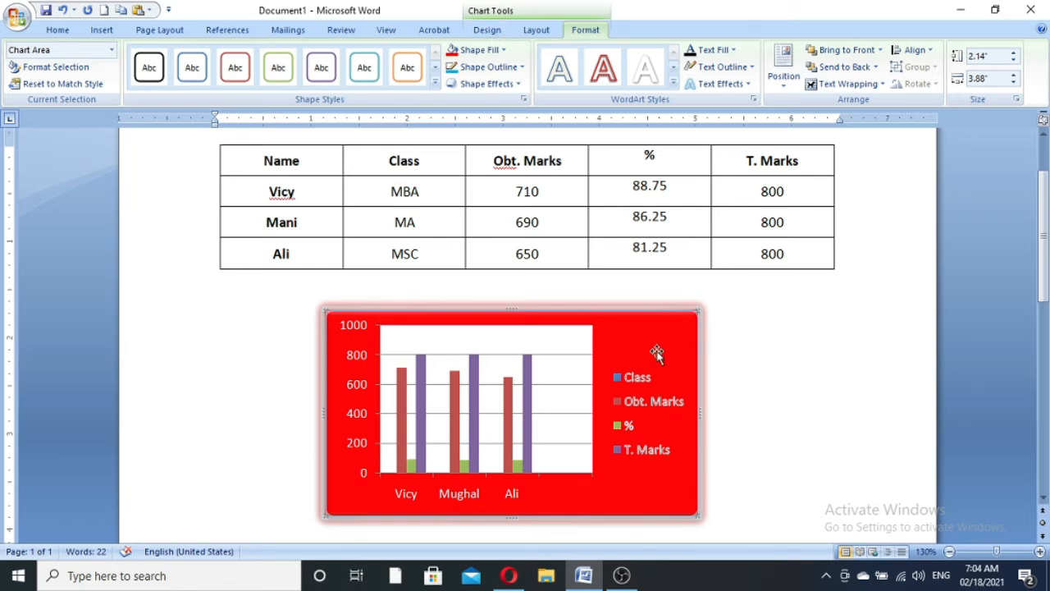
click(487, 31)
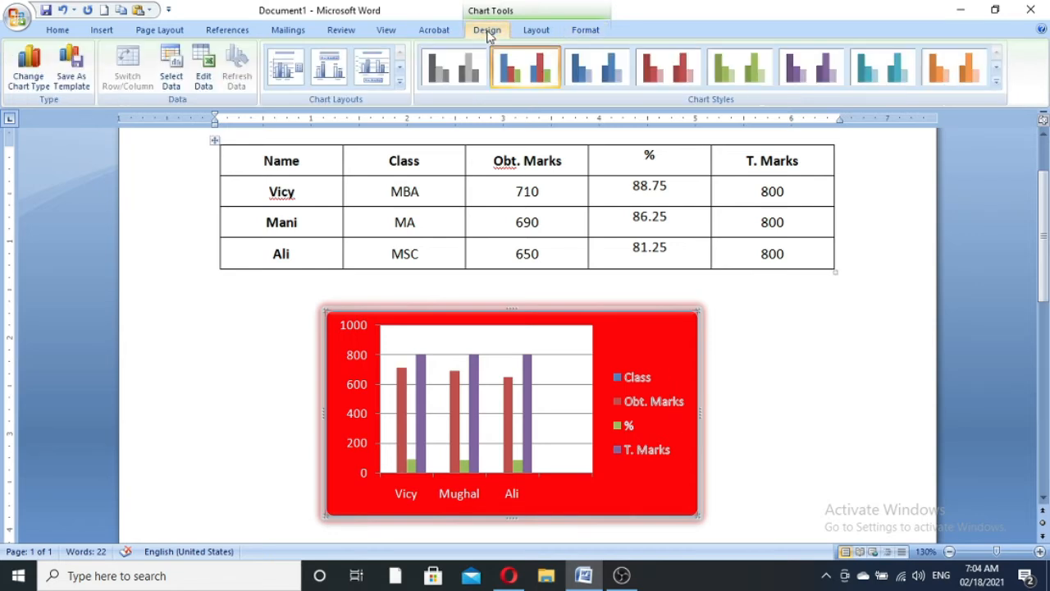
click(29, 74)
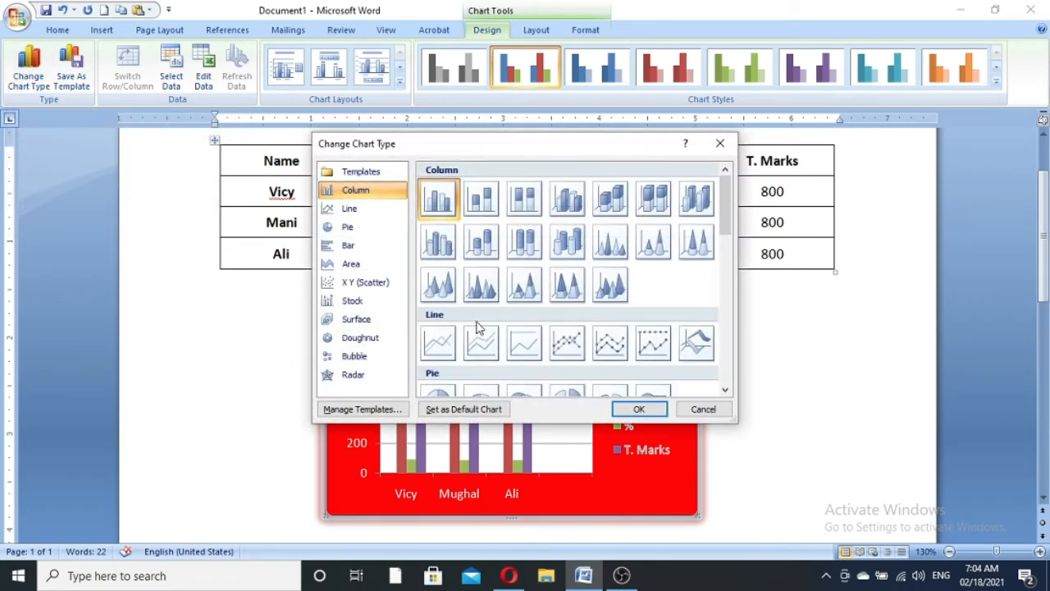
click(484, 295)
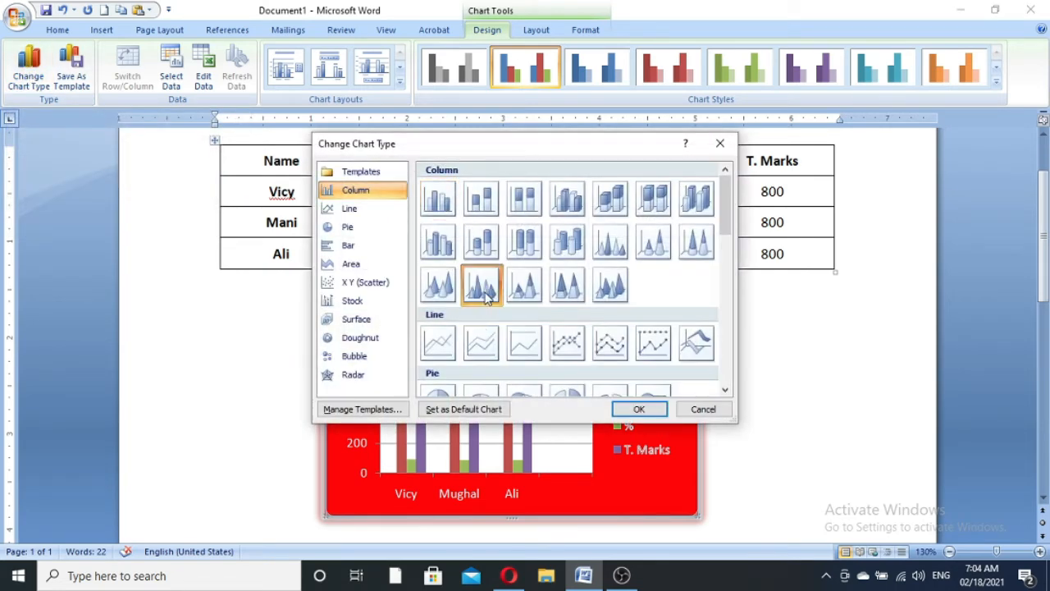
click(638, 409)
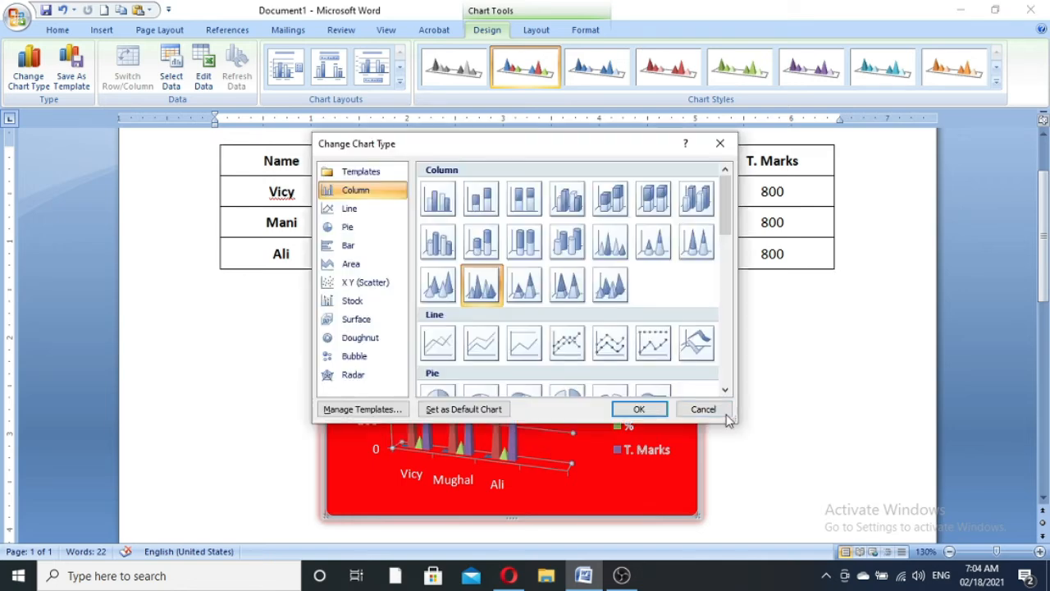
click(724, 414)
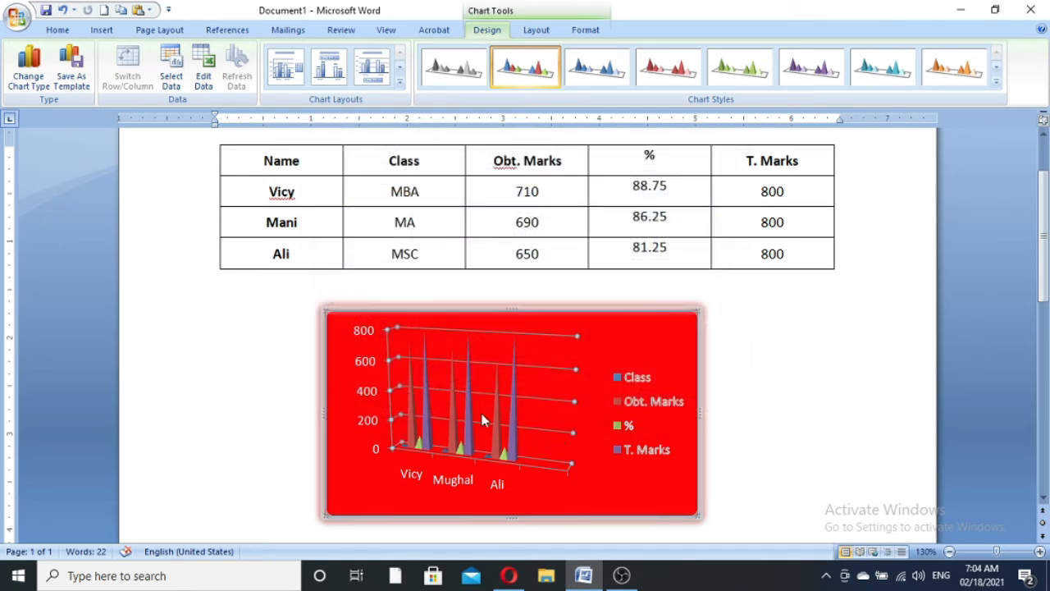
Change the type of the whole chart to Stacked Line with Markers
click(33, 73)
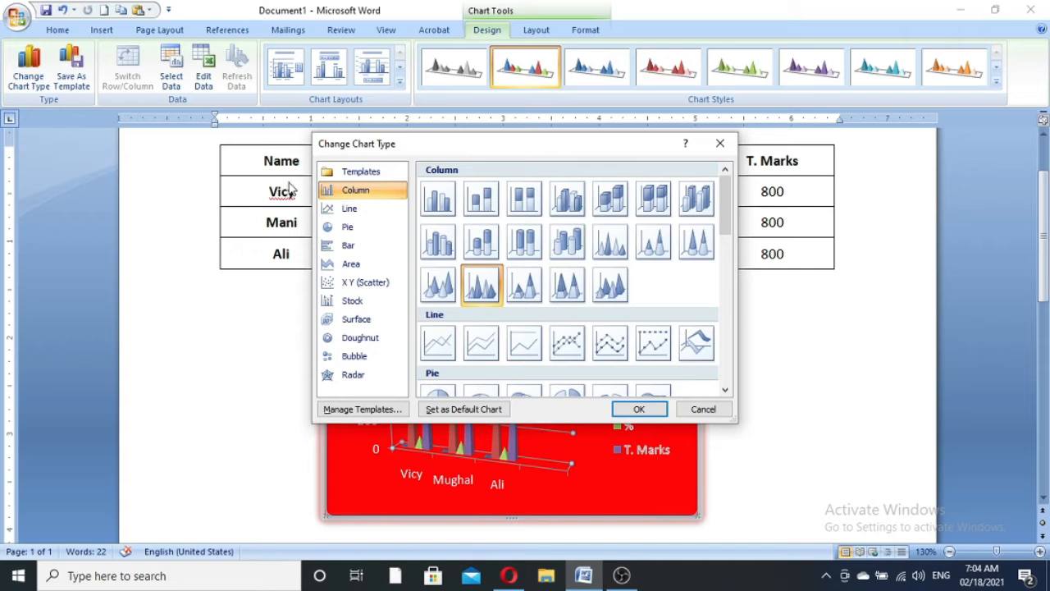
click(361, 212)
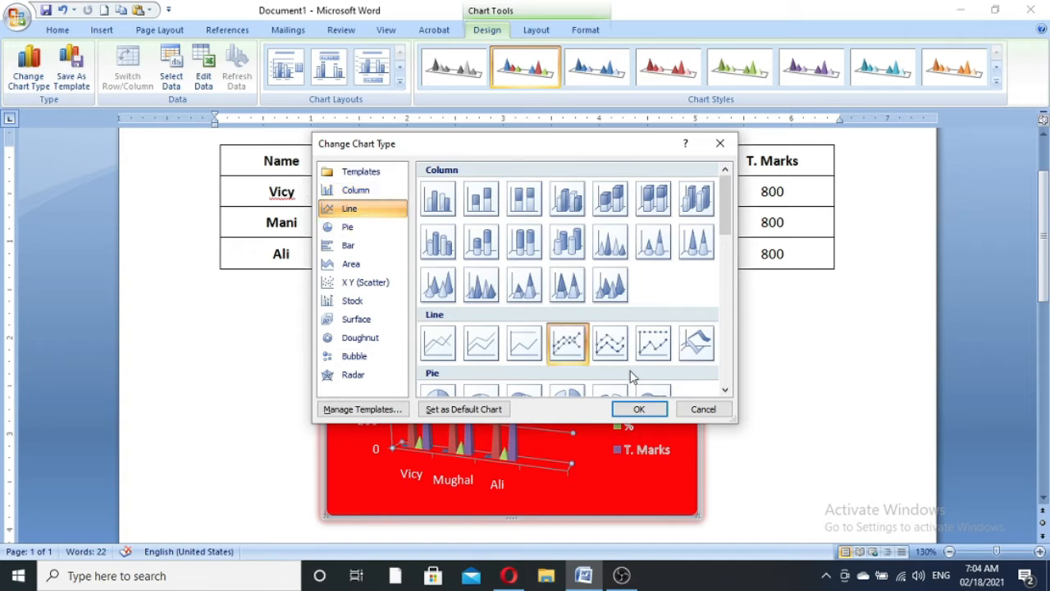
click(344, 228)
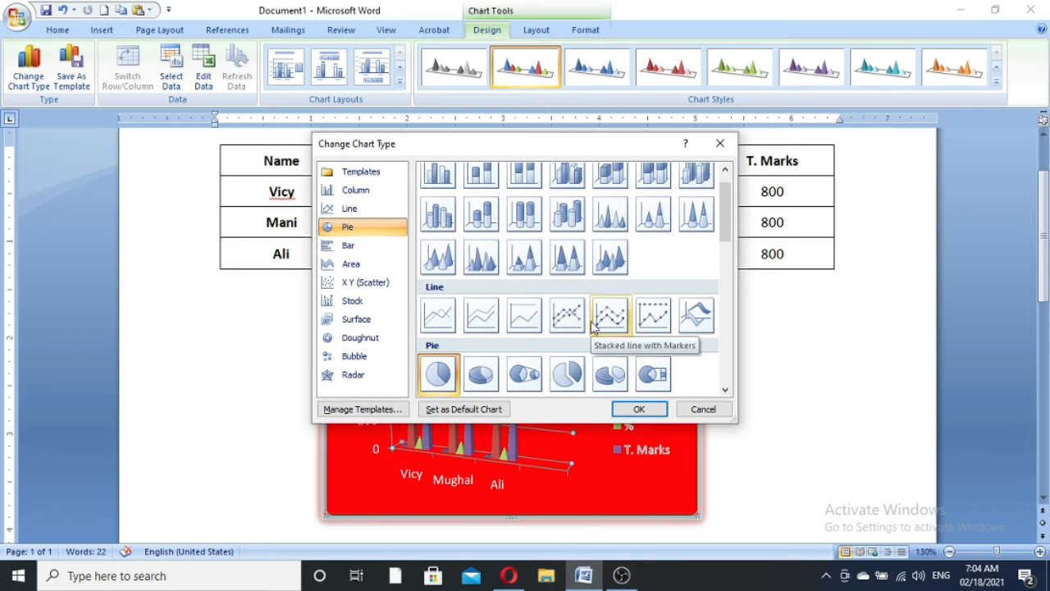
click(617, 318)
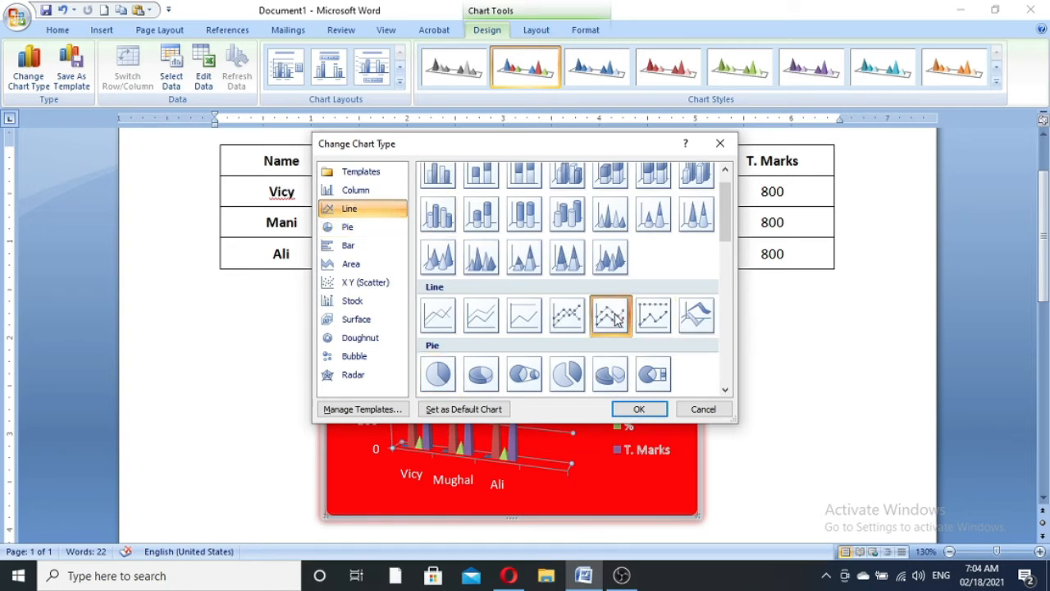
click(639, 409)
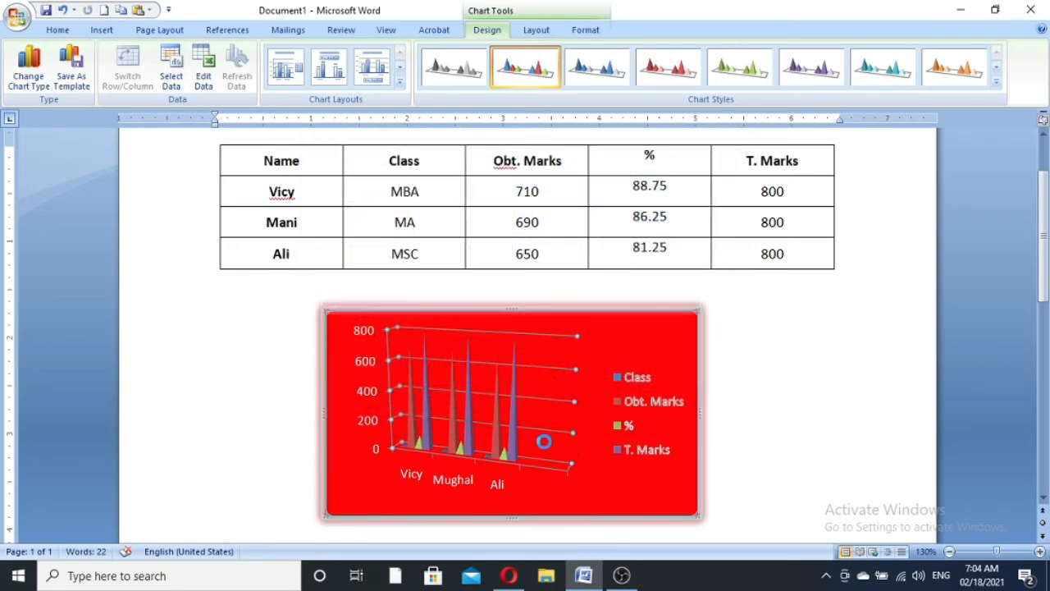
click(493, 399)
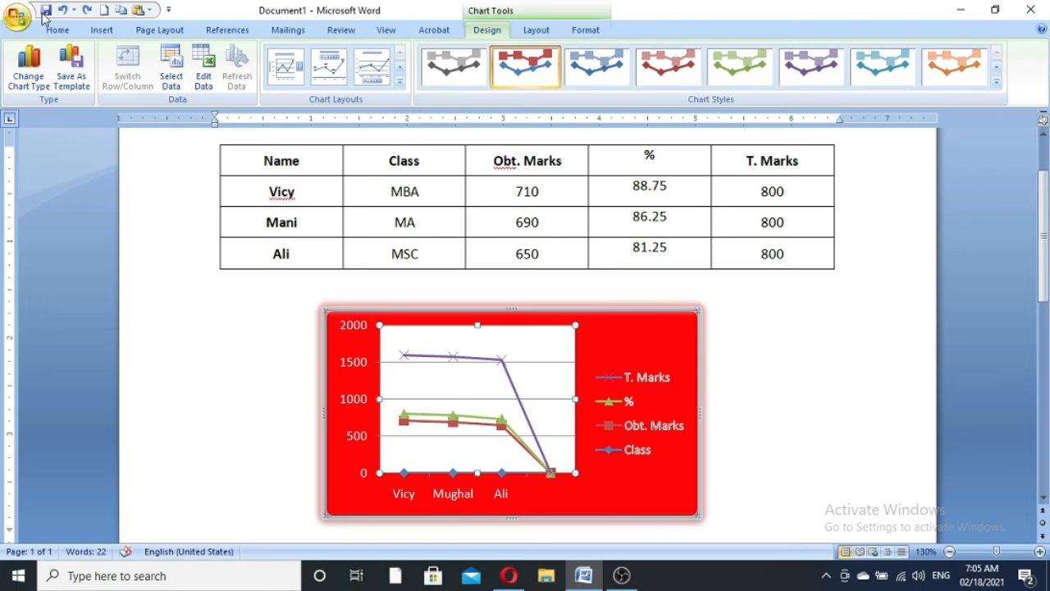
Change the chart type from the stacked line to the 3-D Area chart
click(28, 67)
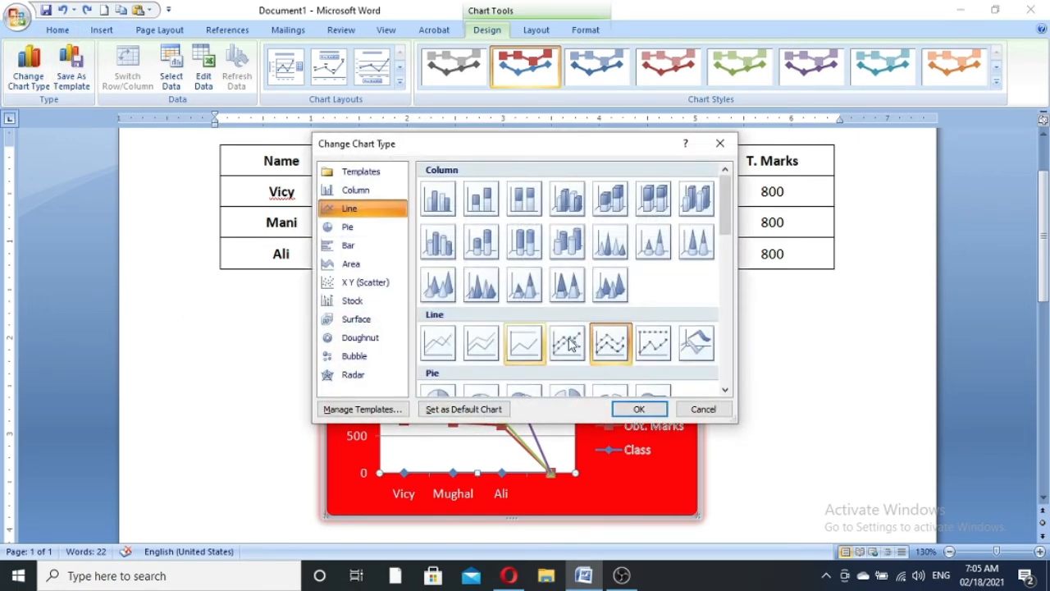
scroll(573, 338, down, 3)
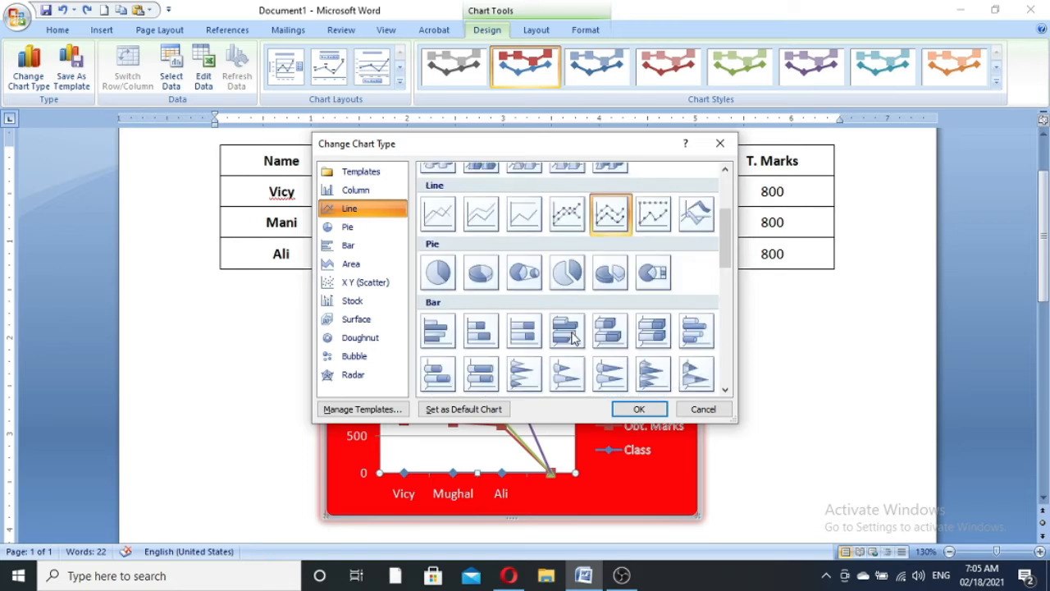
scroll(573, 338, down, 3)
scroll(573, 336, down, 3)
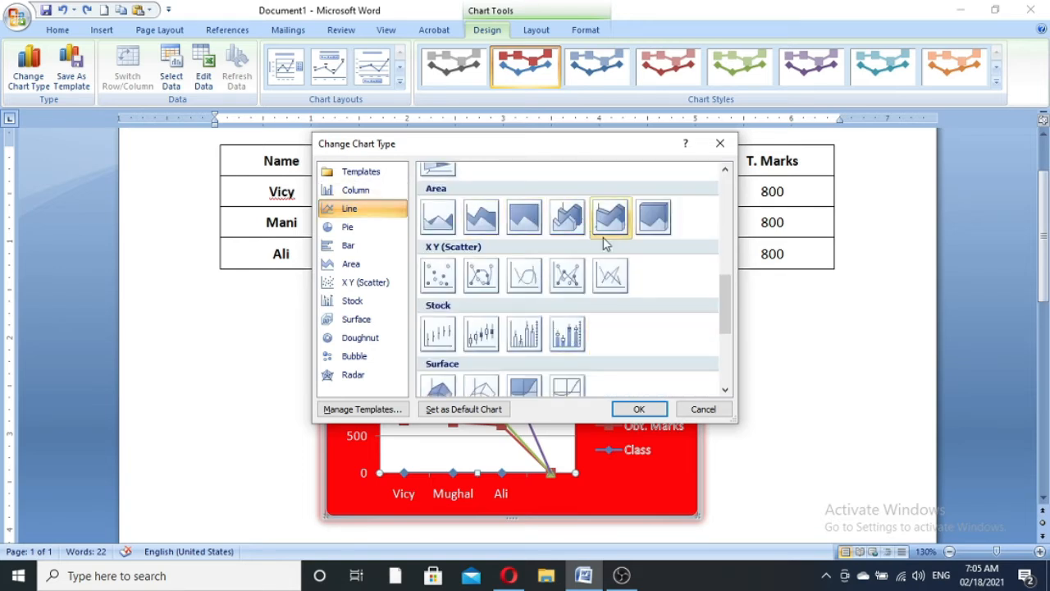
click(570, 218)
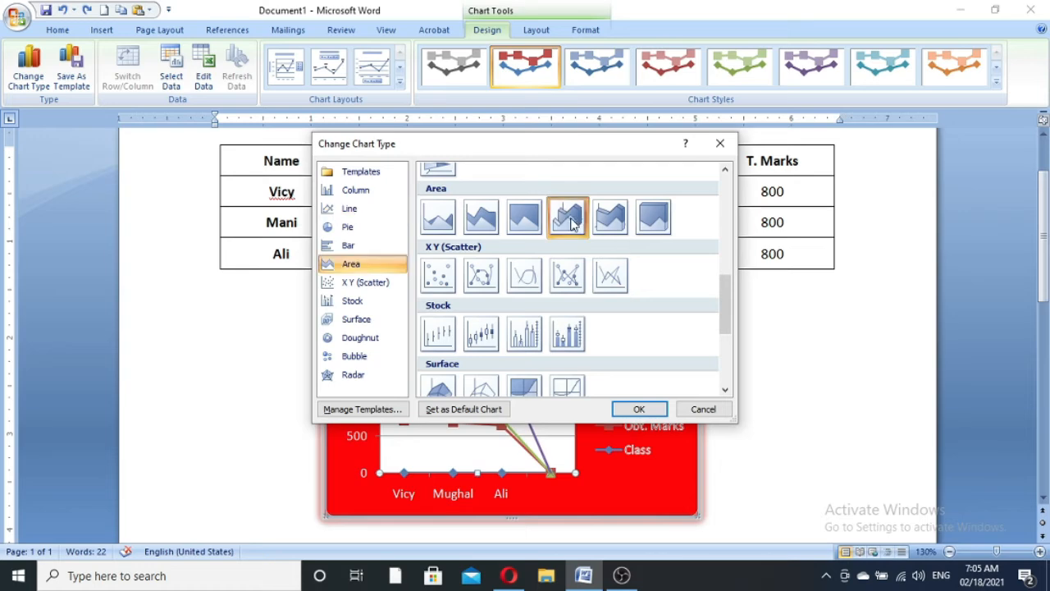
click(638, 408)
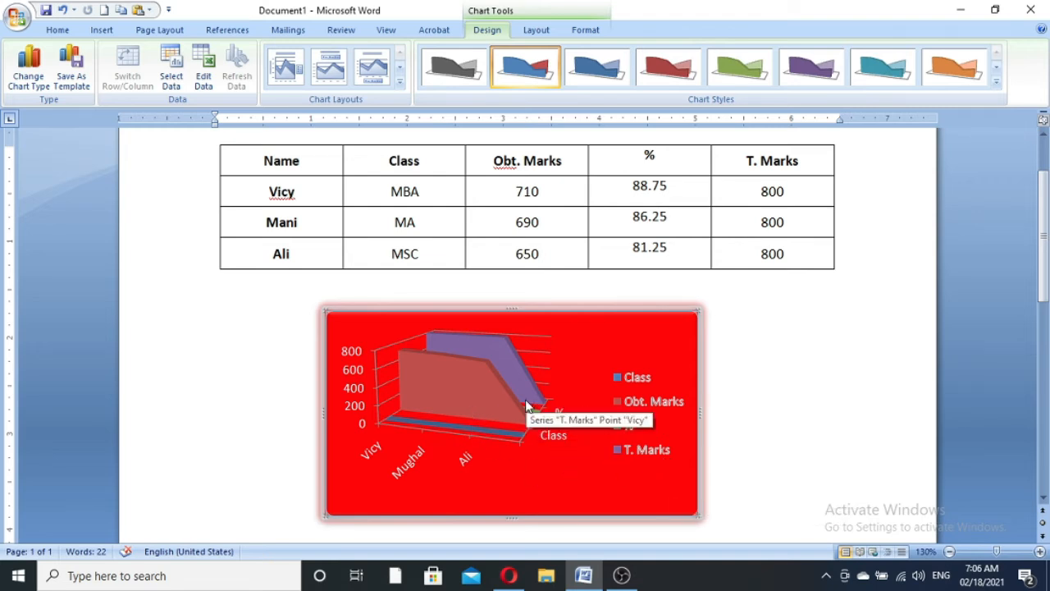
Examine the chart's series, category labels and data range in Select Data Source, accept them unchanged and close the data sheet
click(429, 352)
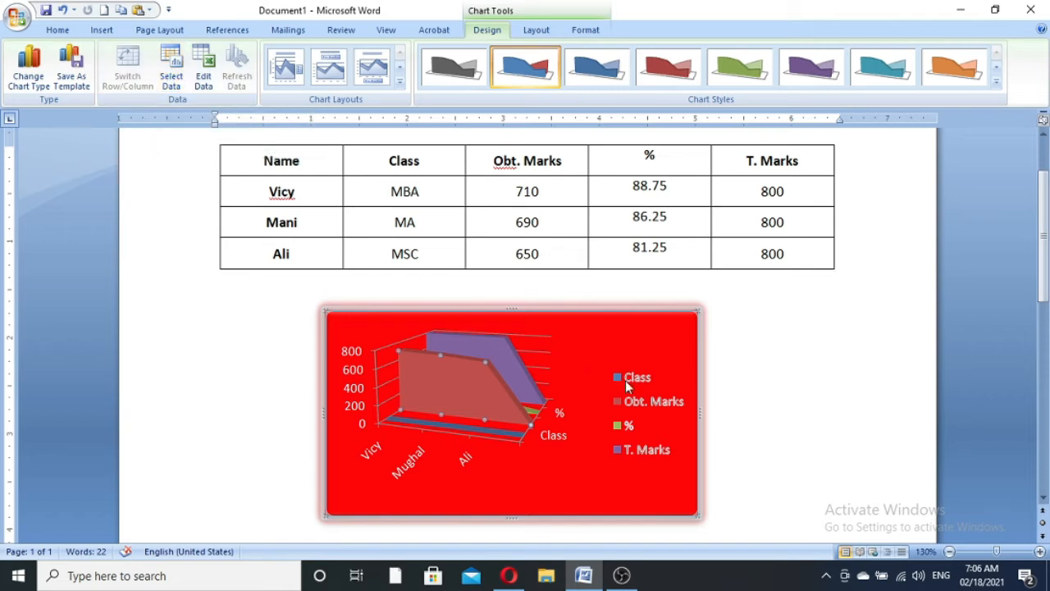
click(209, 67)
click(327, 288)
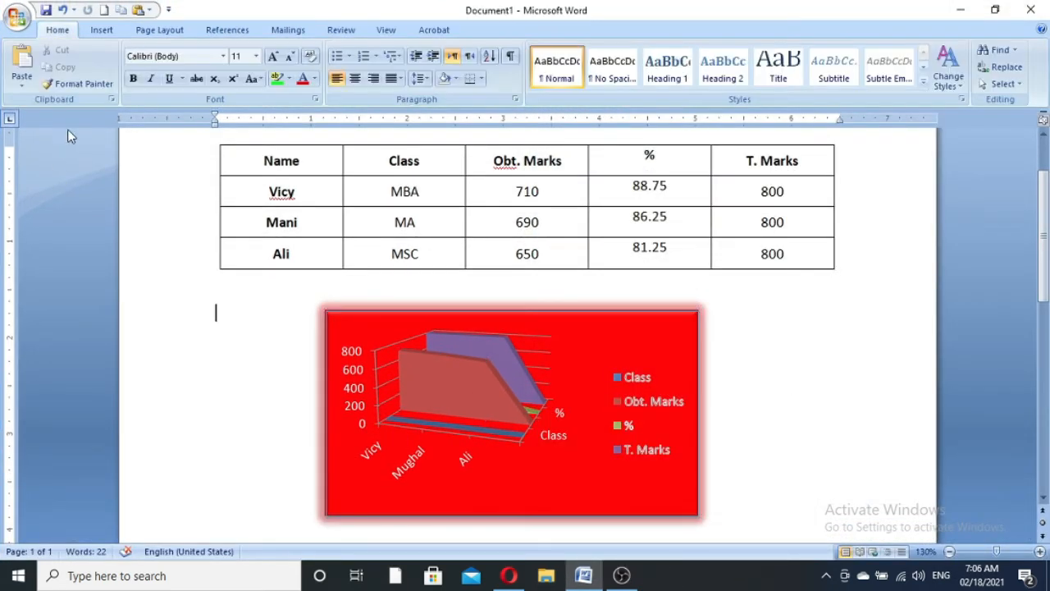
click(377, 316)
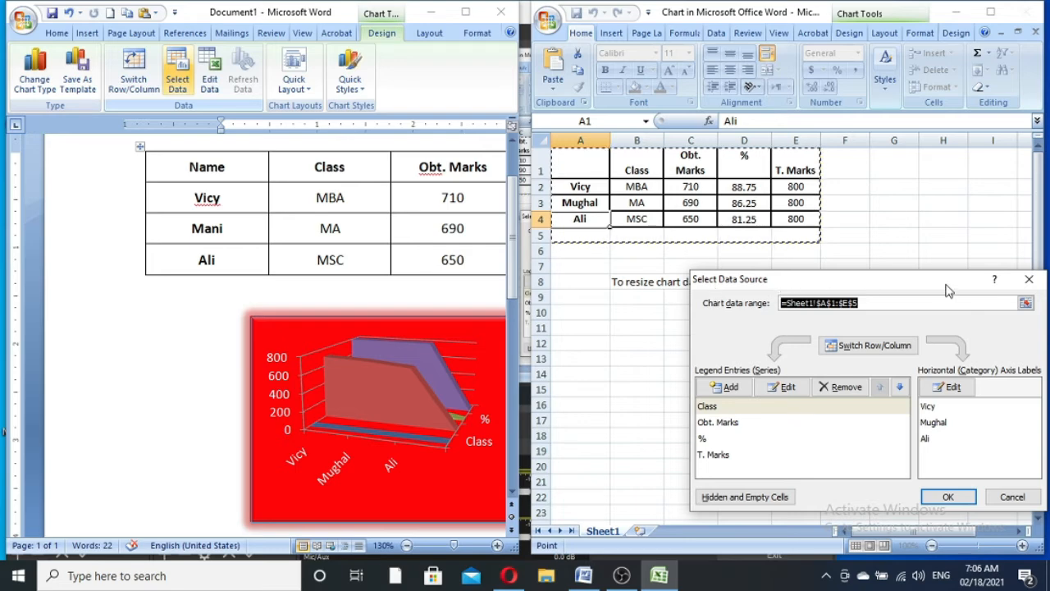
drag(946, 285, 833, 276)
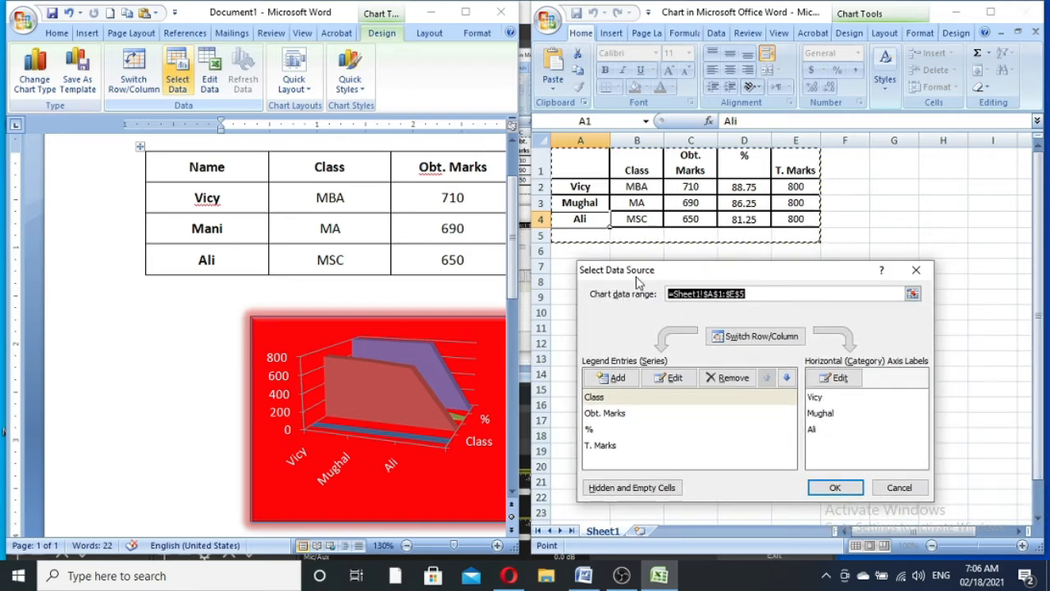
click(836, 489)
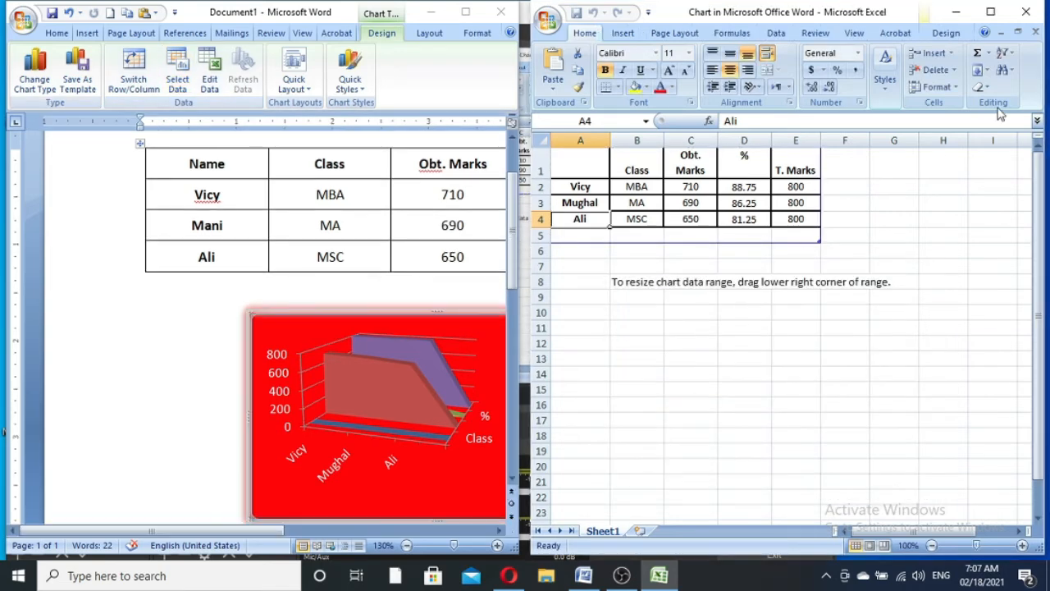
click(1025, 11)
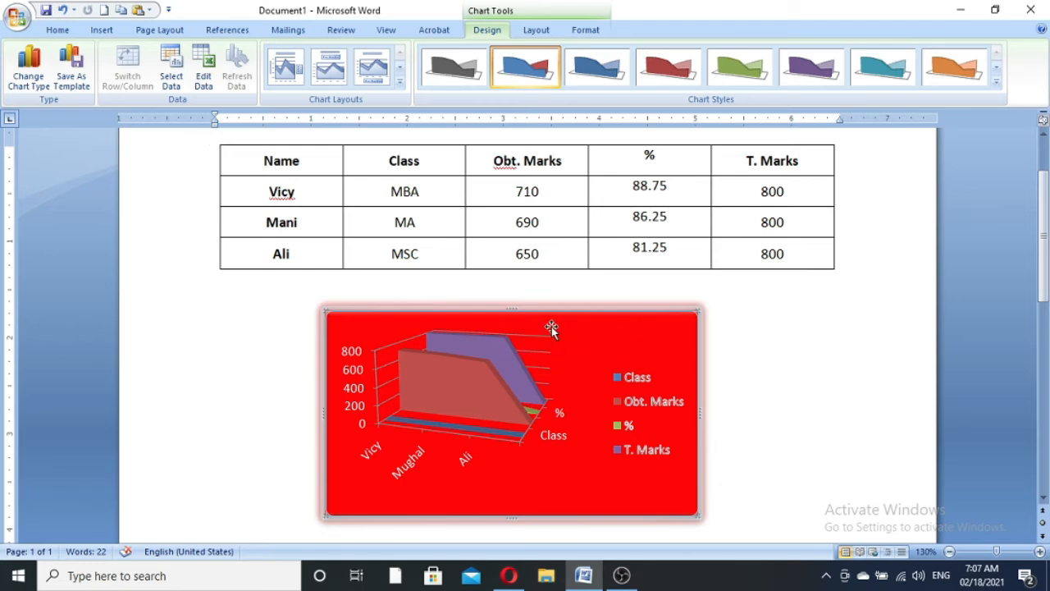
Apply the red chart style with a black background and change the chart type to the clustered cylinder column chart
click(996, 84)
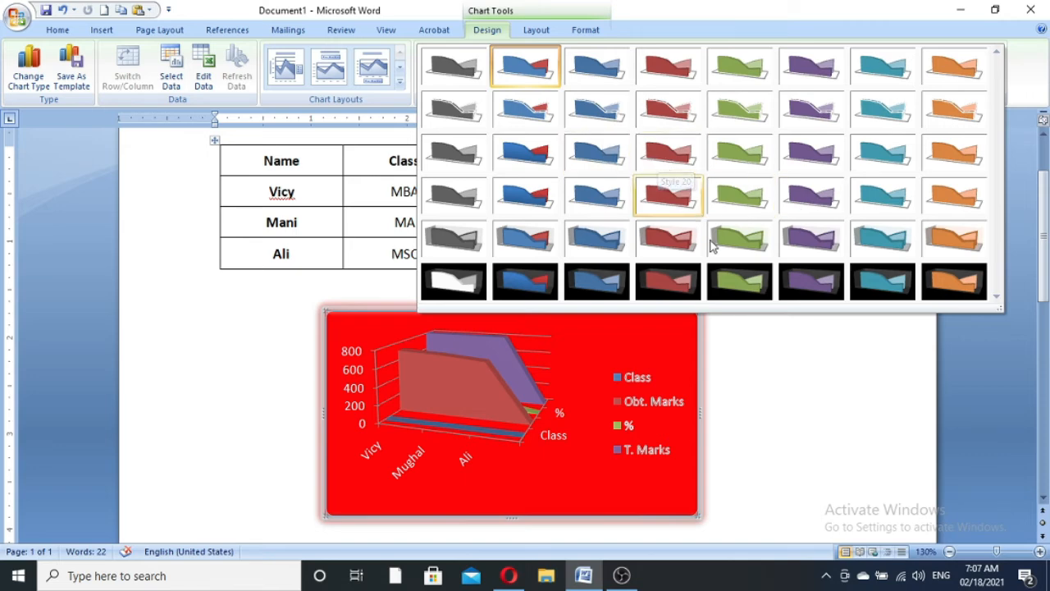
click(676, 282)
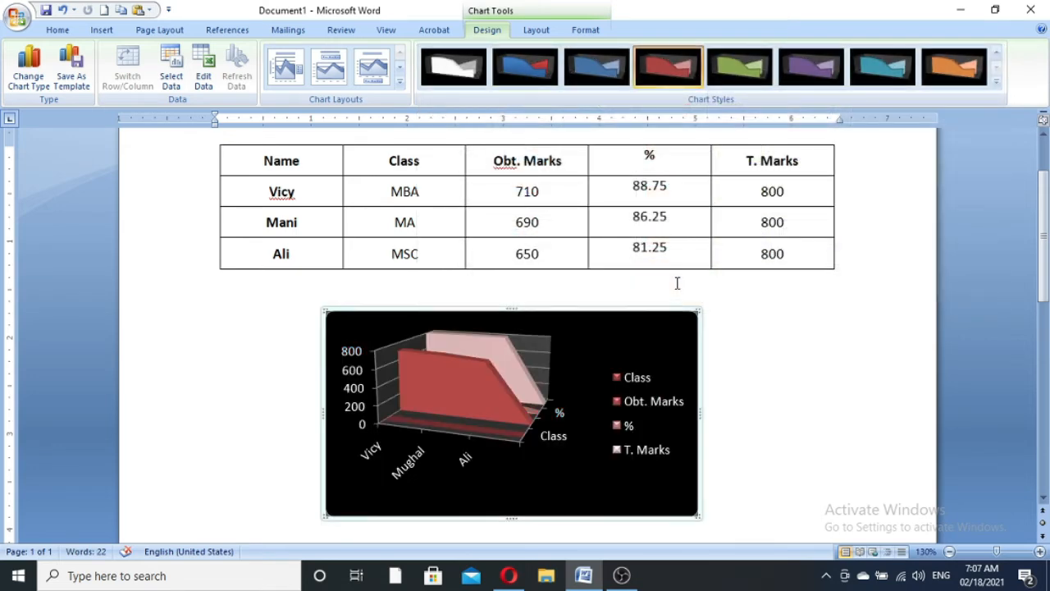
click(29, 82)
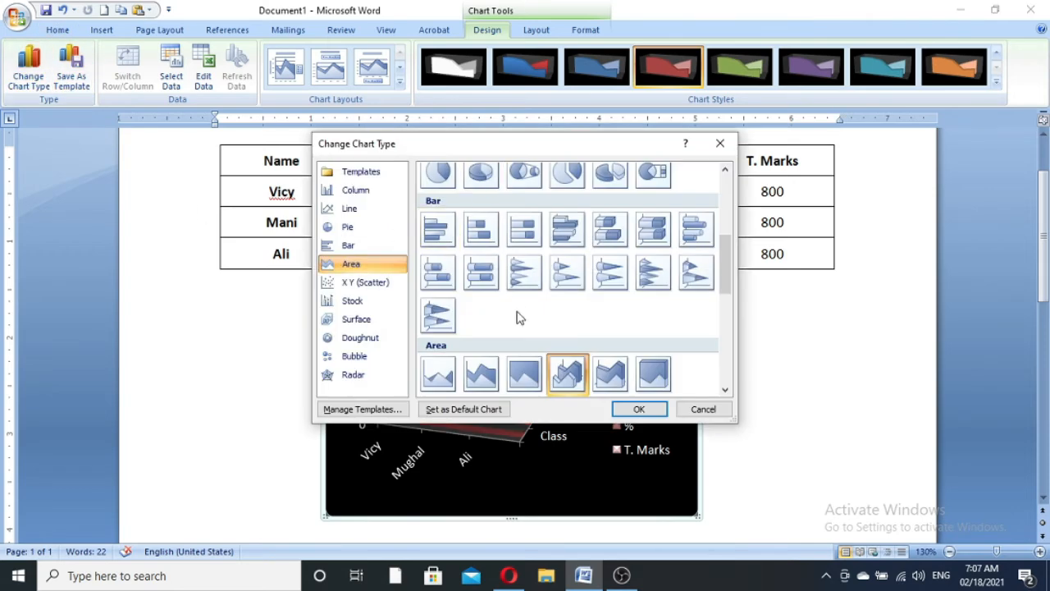
scroll(521, 313, up, 5)
click(438, 242)
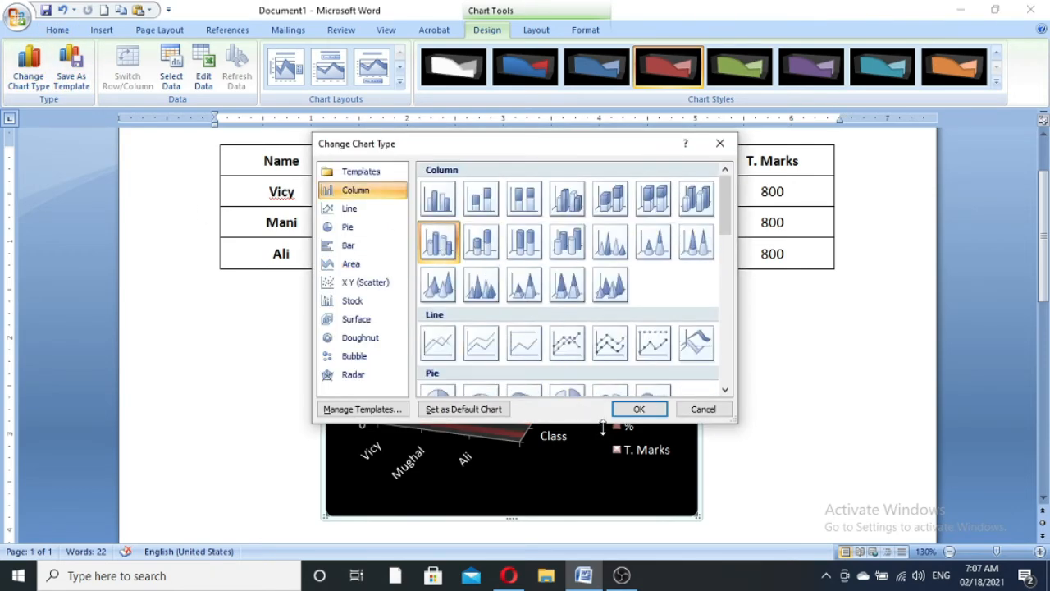
click(639, 409)
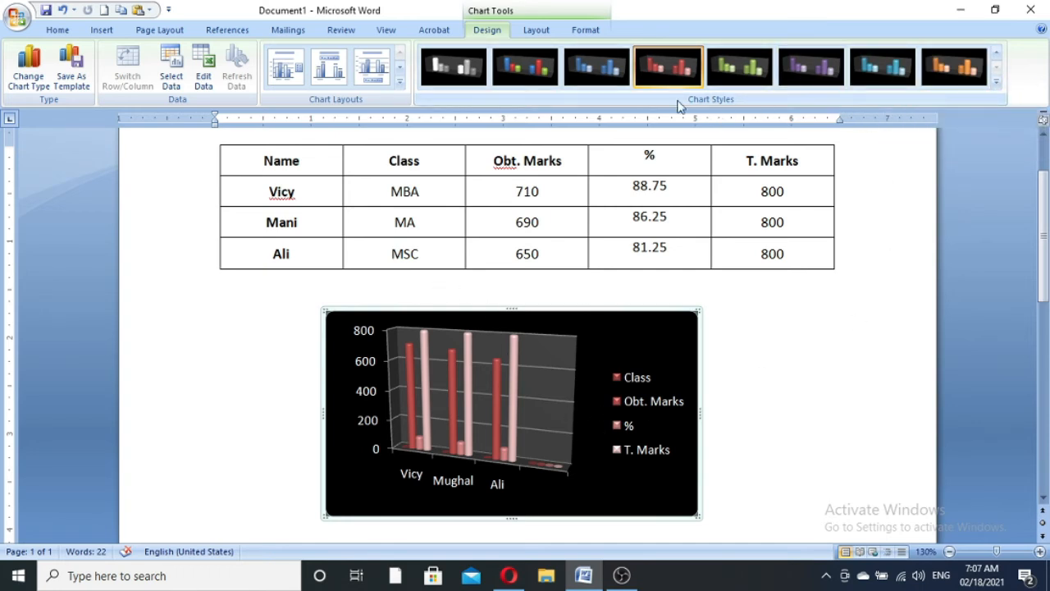
Apply the orange chart style with grey side walls and the chart layout with a title above and the legend beside the plot
click(995, 83)
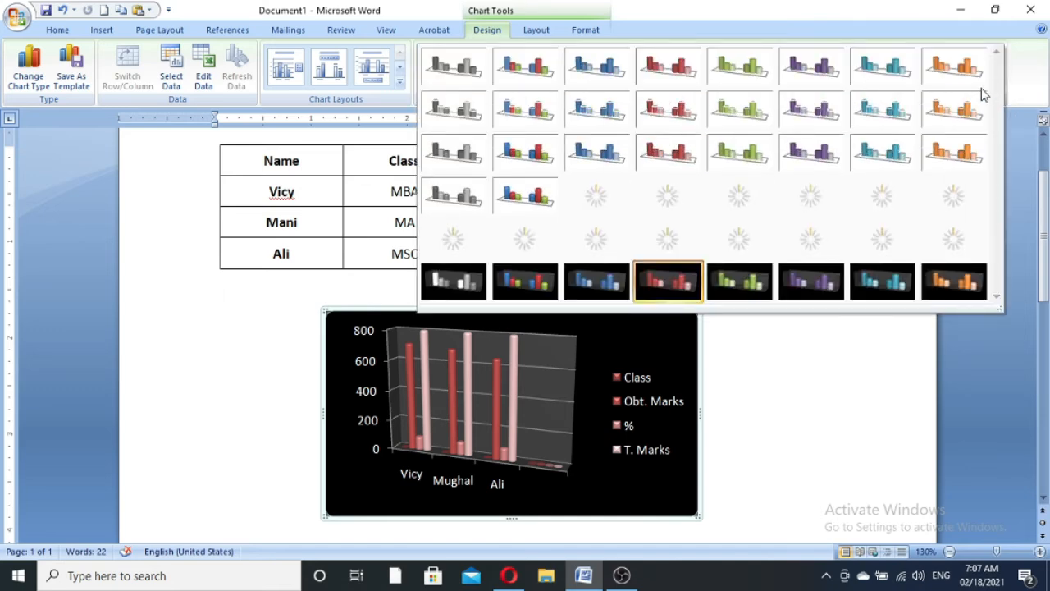
click(947, 236)
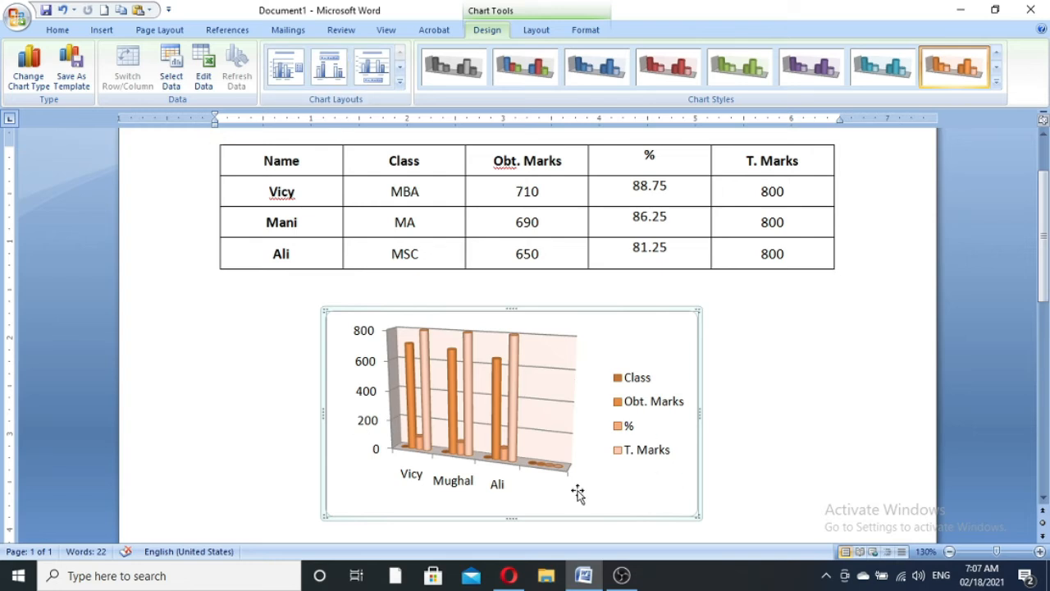
click(377, 78)
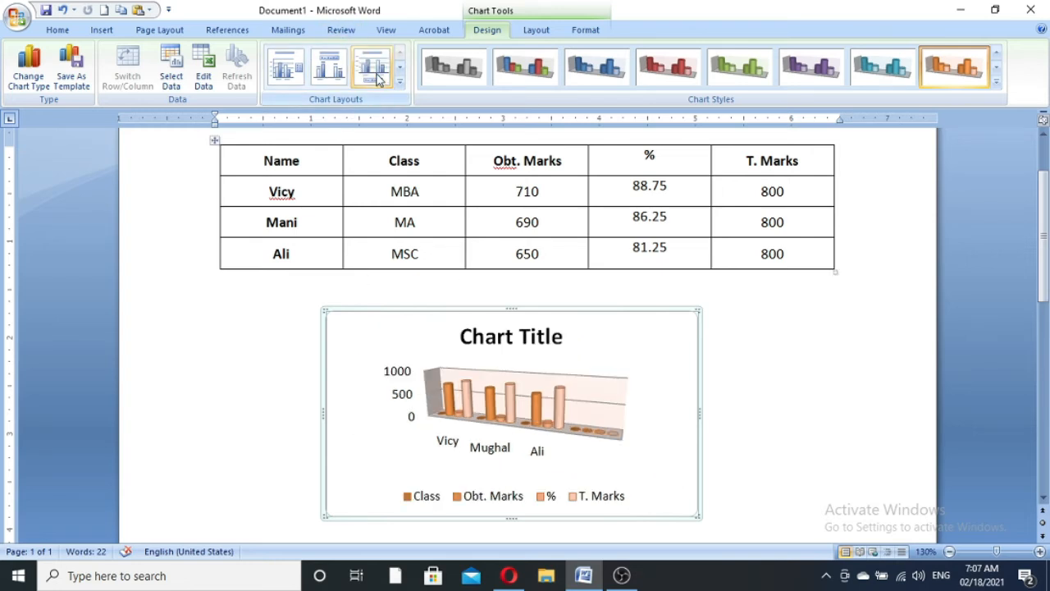
click(286, 74)
click(325, 74)
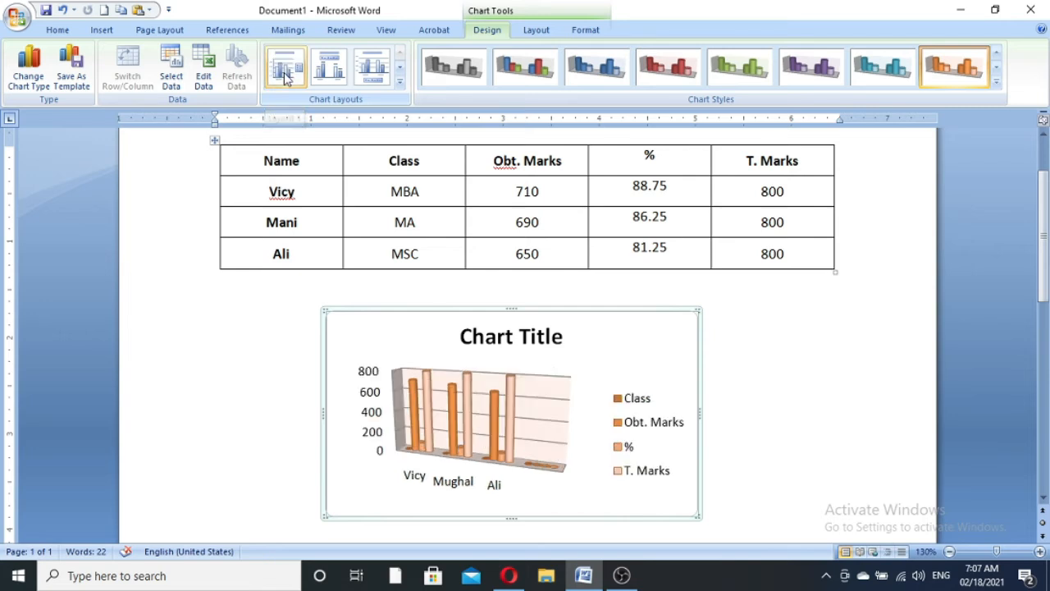
click(400, 85)
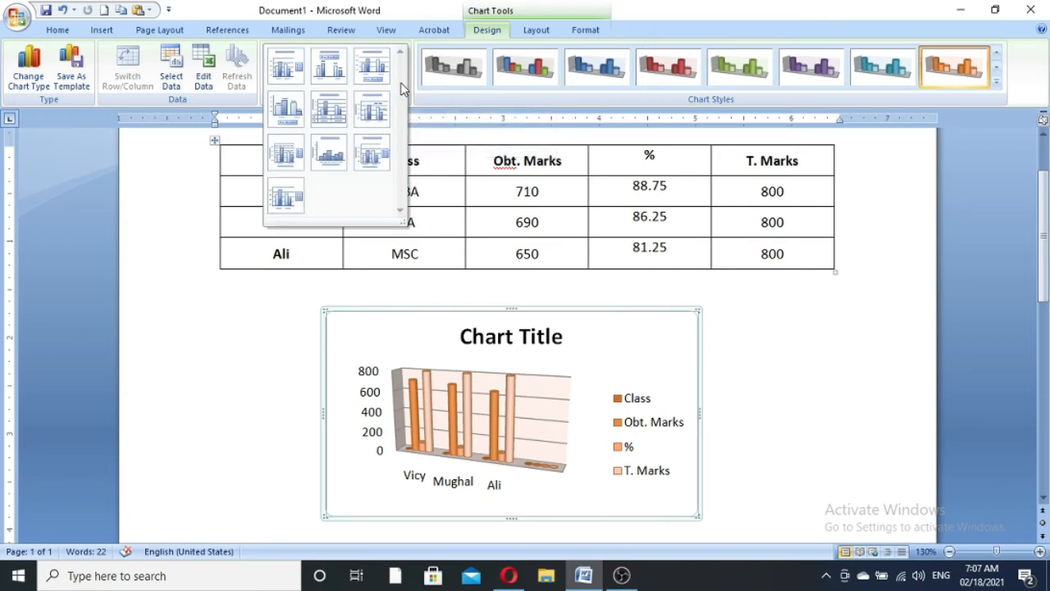
Insert the picture who-is-allah2-removebg-preview.png into the chart and undo the insertion
click(538, 32)
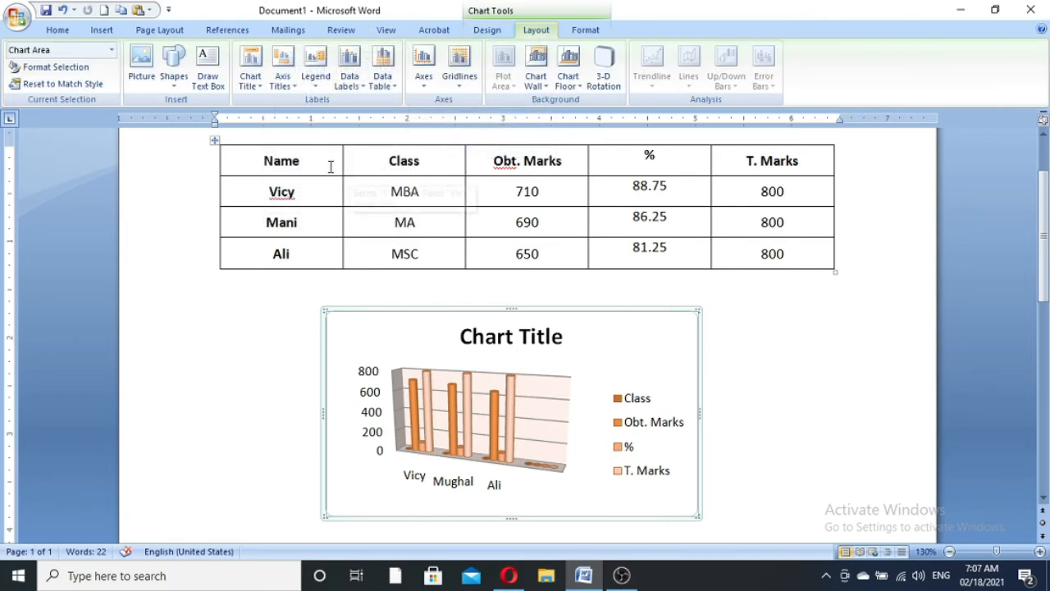
click(143, 63)
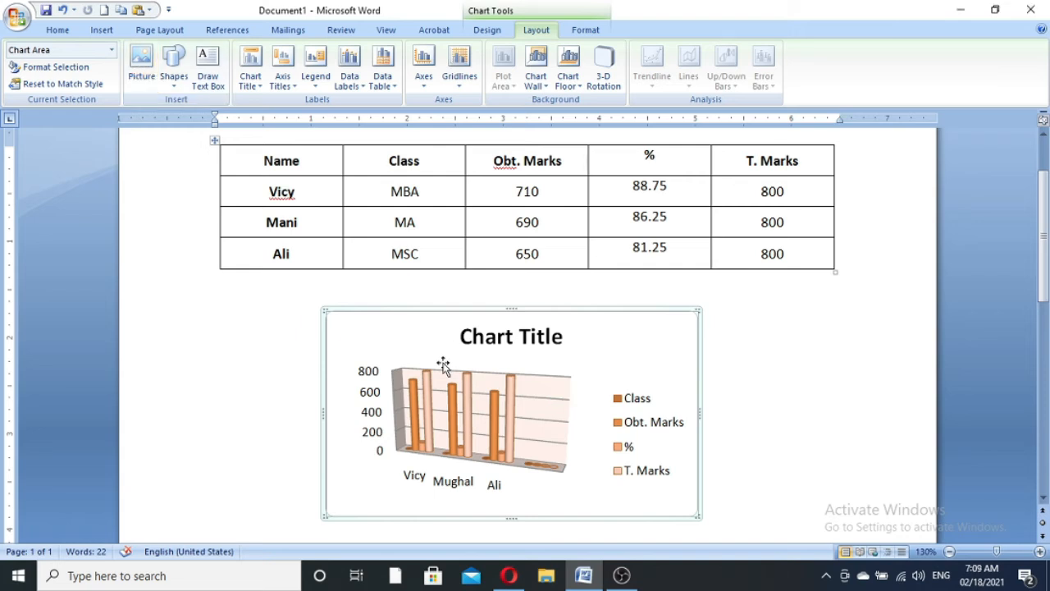
click(143, 68)
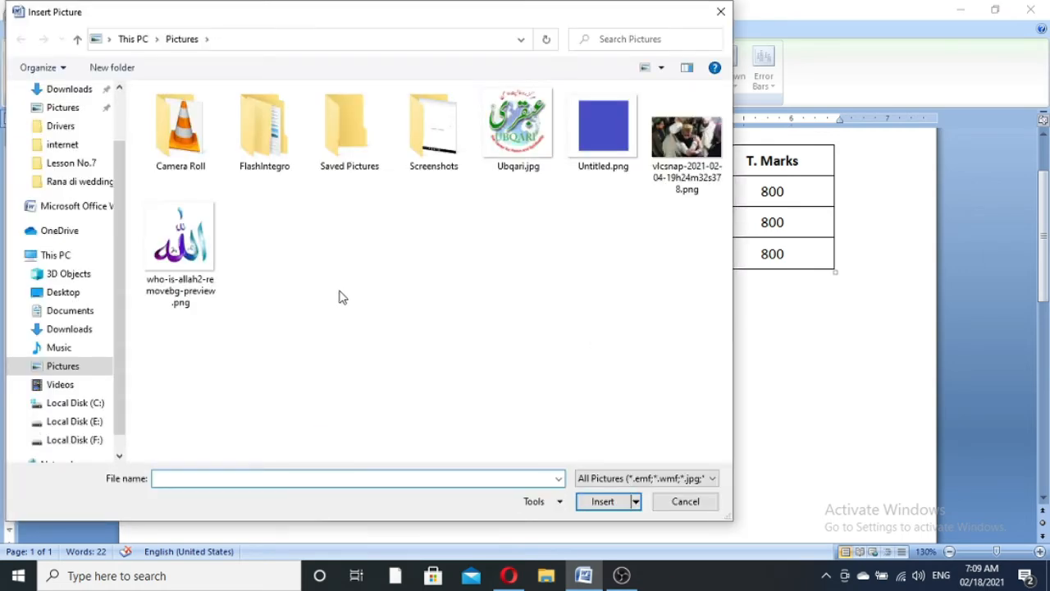
click(188, 226)
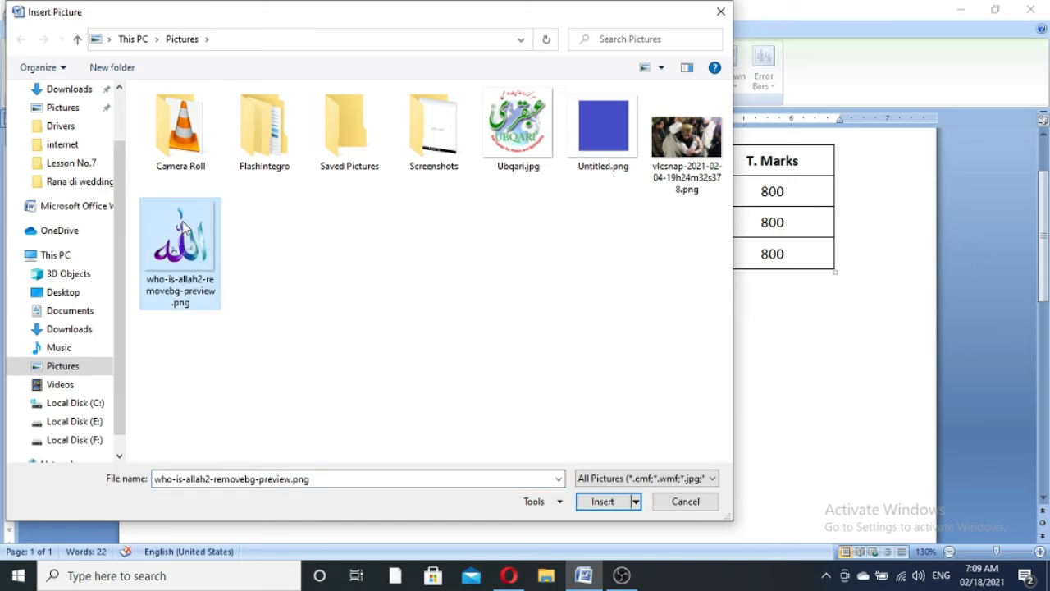
double_click(185, 230)
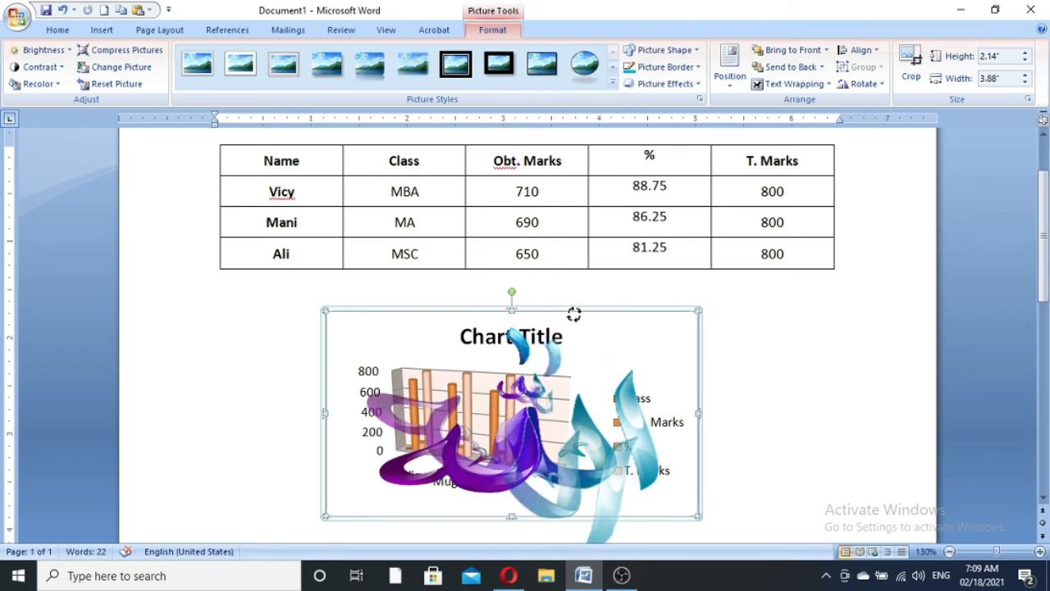
click(421, 305)
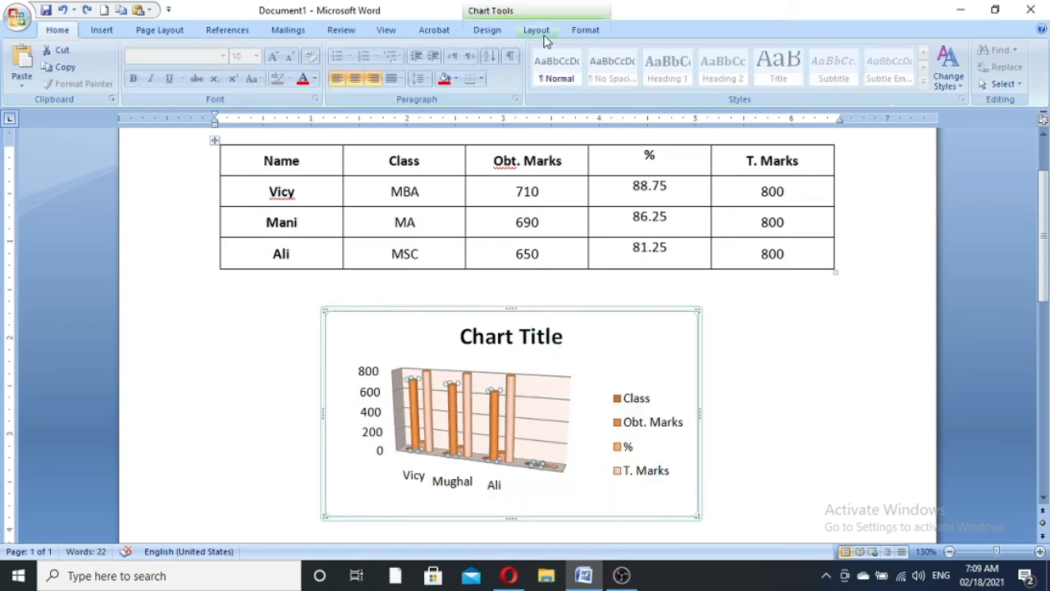
Draw a text box inside the chart above the legend and enter "Detail" in it
click(537, 30)
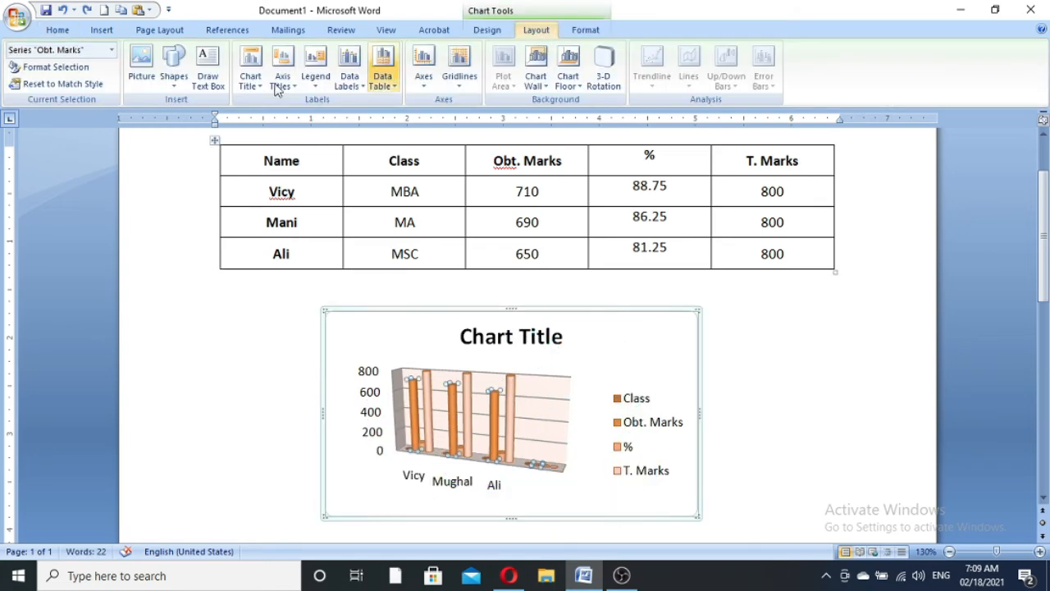
click(174, 89)
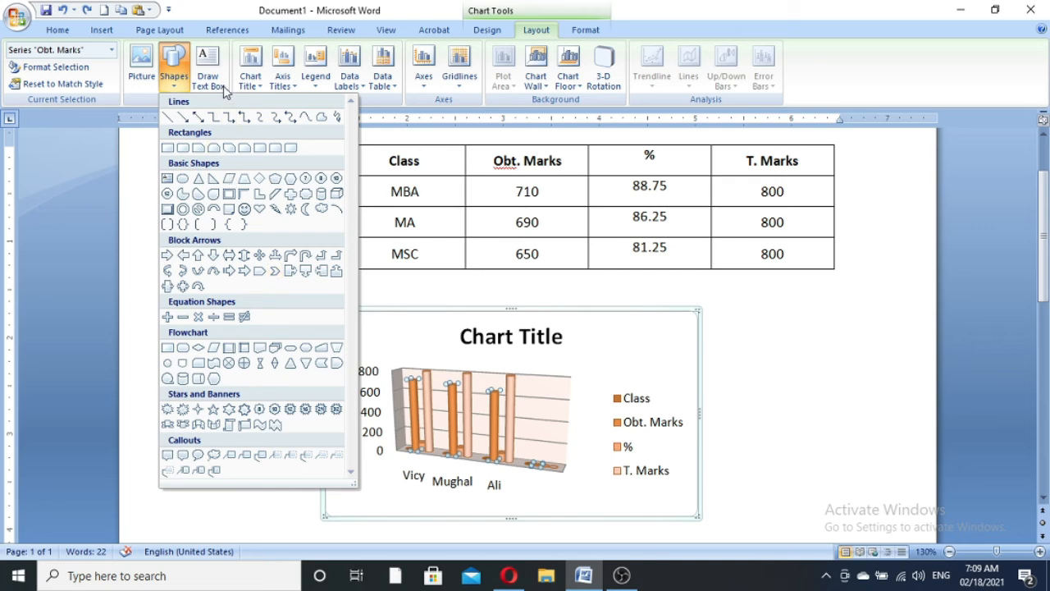
click(220, 16)
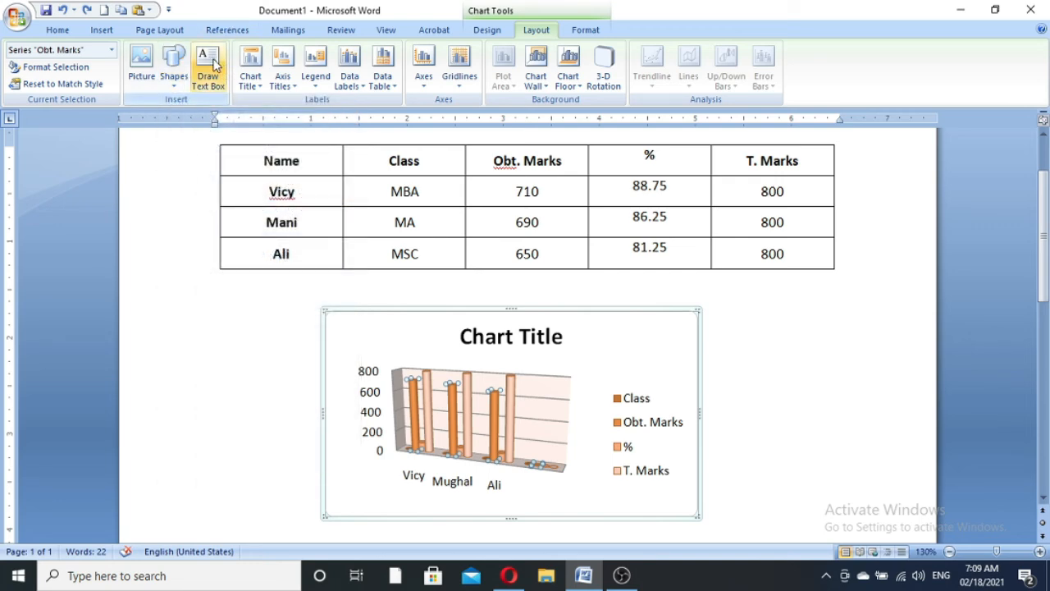
click(212, 61)
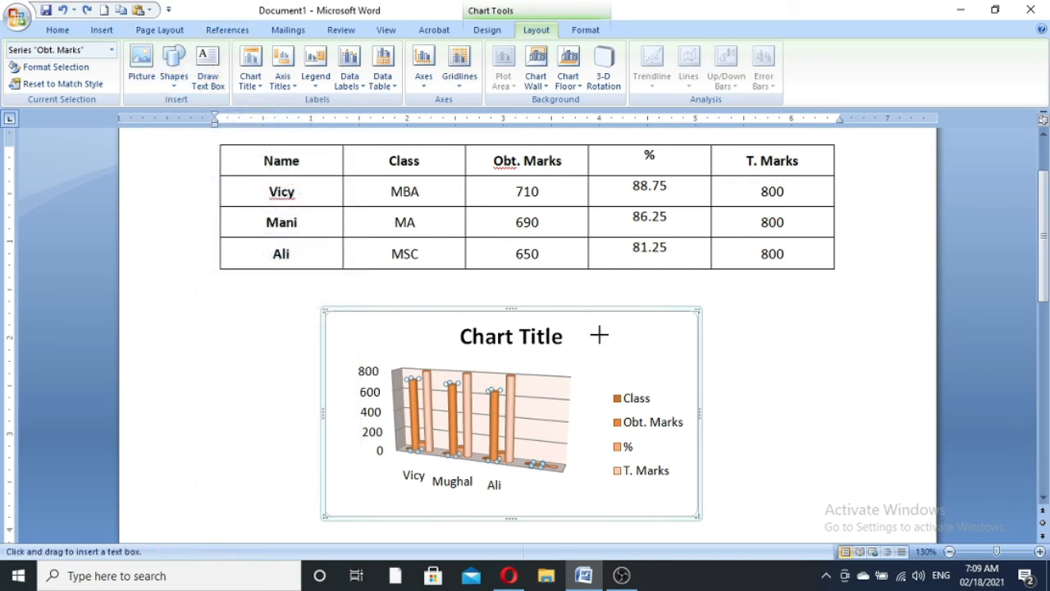
drag(599, 334, 684, 374)
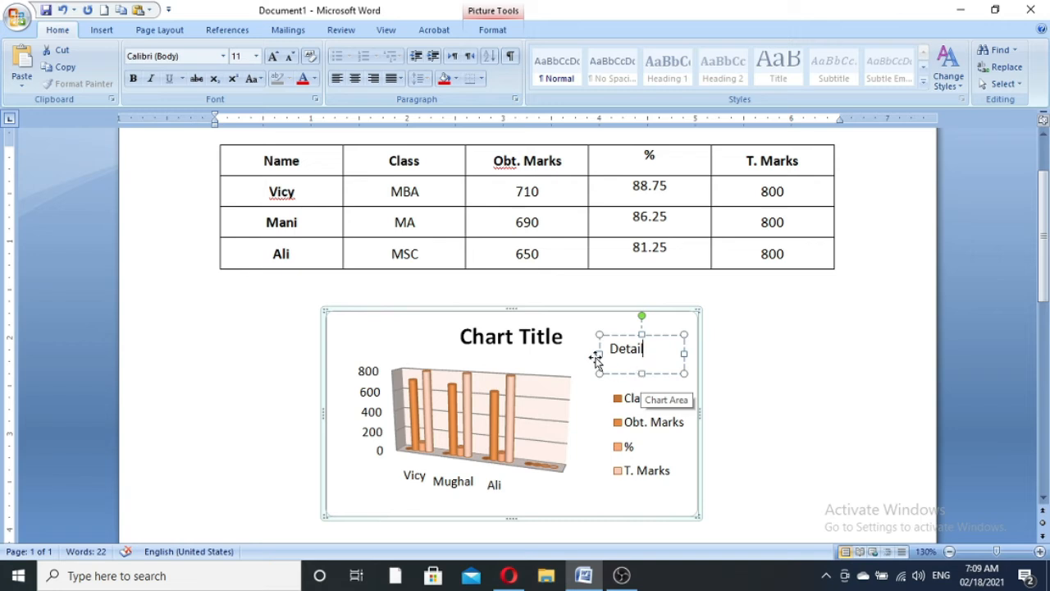
click(769, 380)
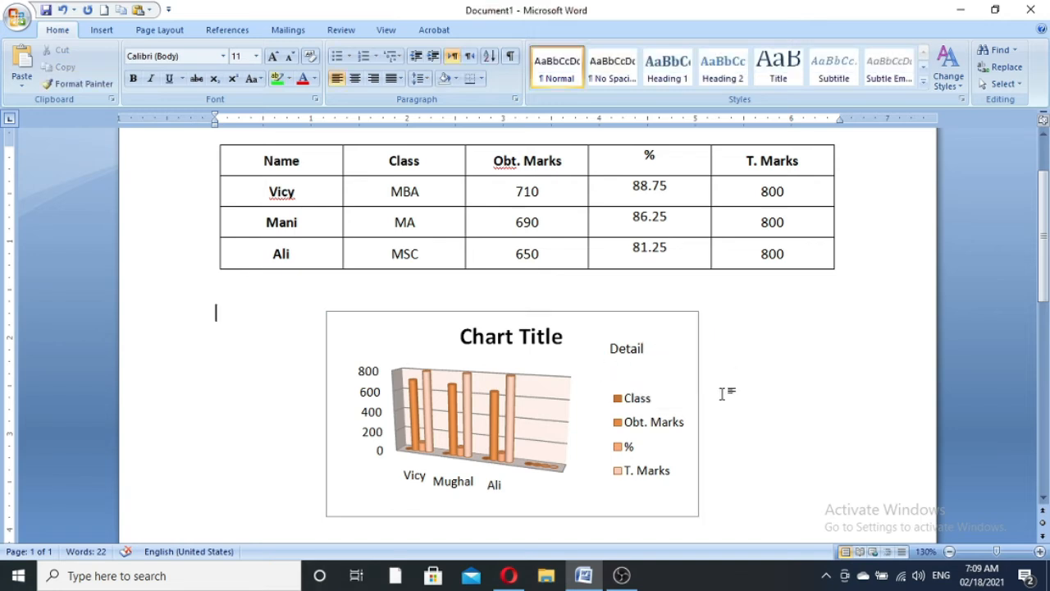
Remove the chart title, bring it back as a centered overlay title, and undo both title changes
click(652, 320)
click(547, 36)
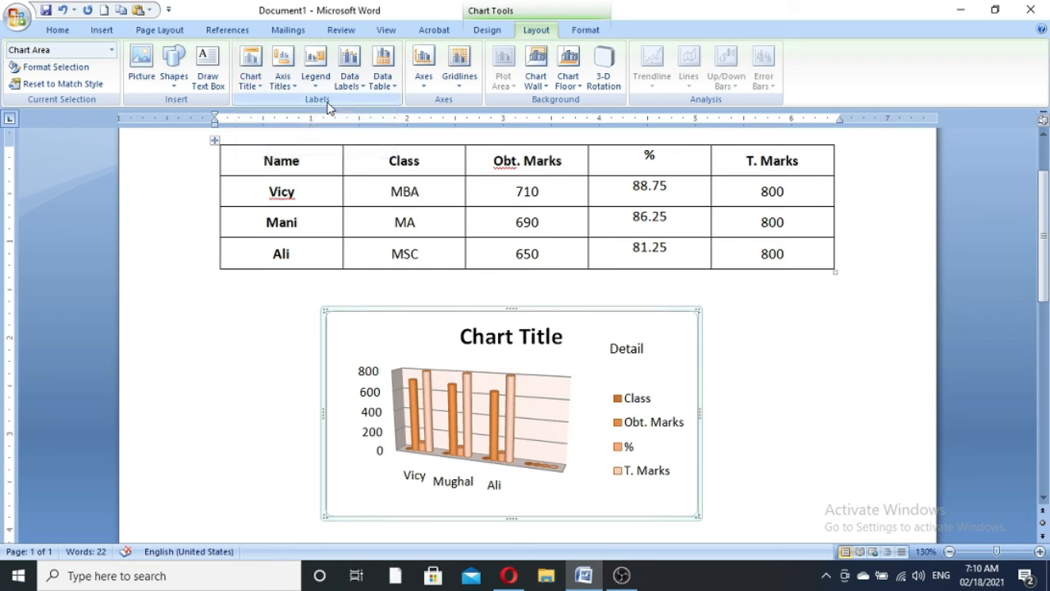
click(261, 85)
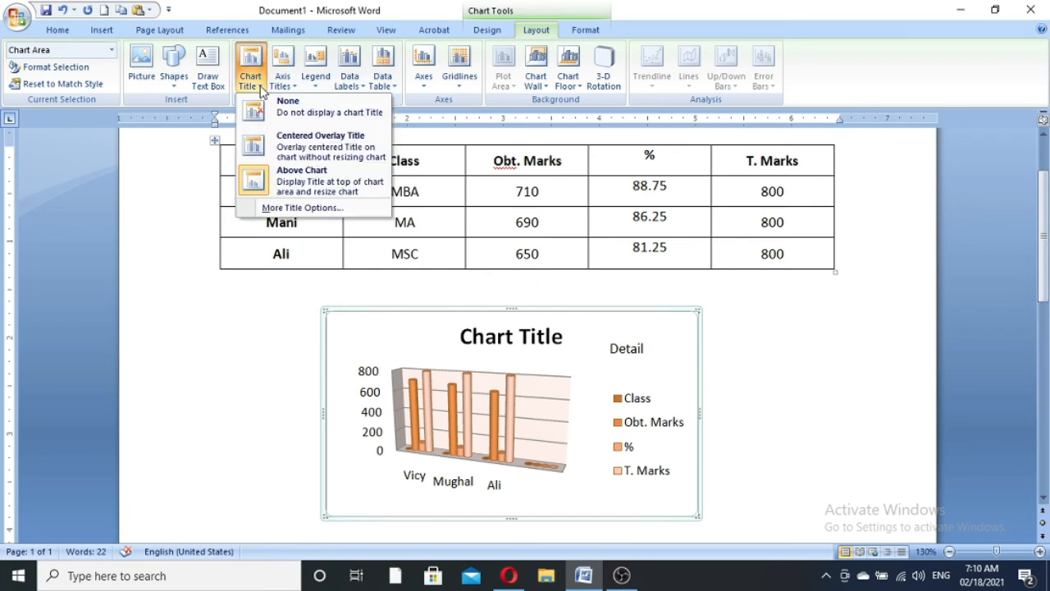
click(492, 340)
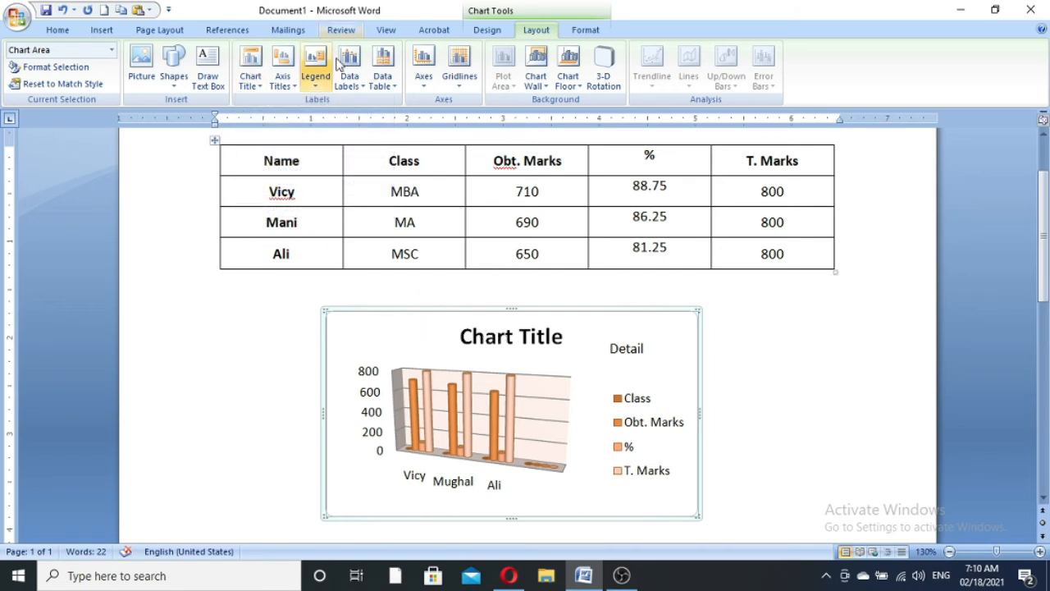
click(250, 78)
click(272, 112)
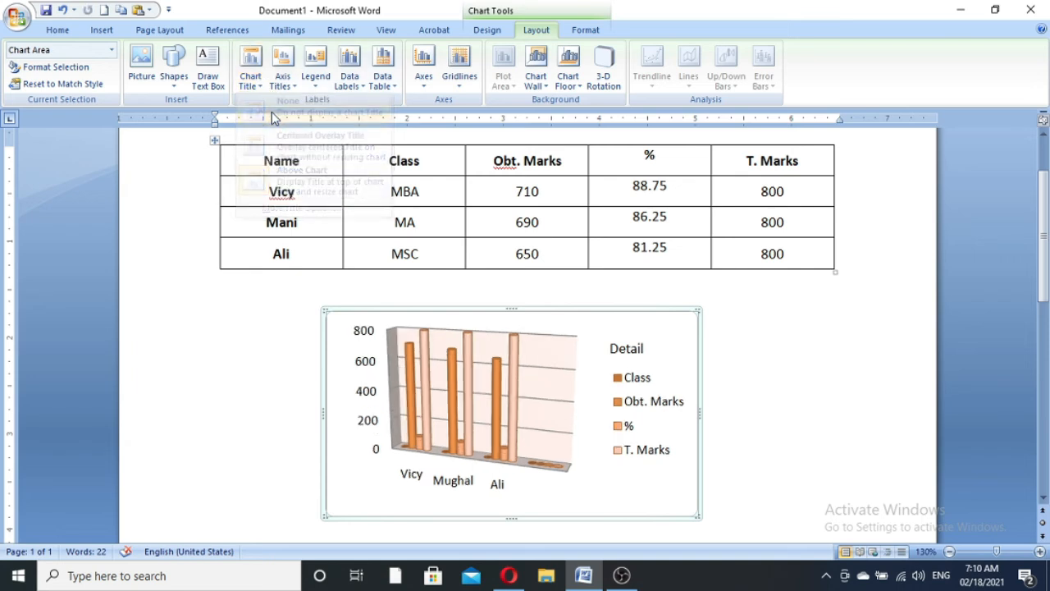
click(258, 82)
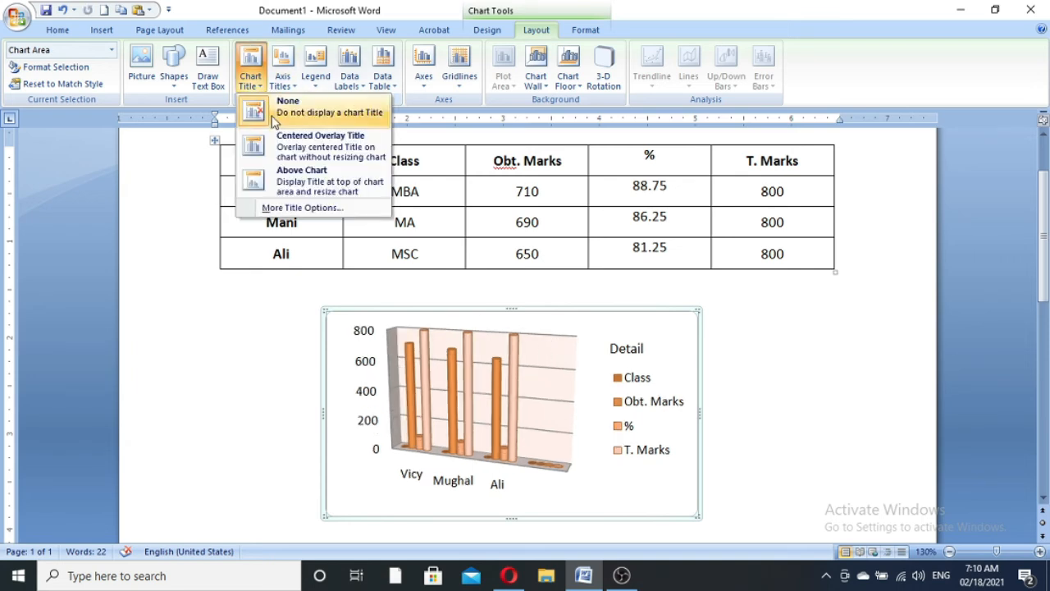
click(334, 152)
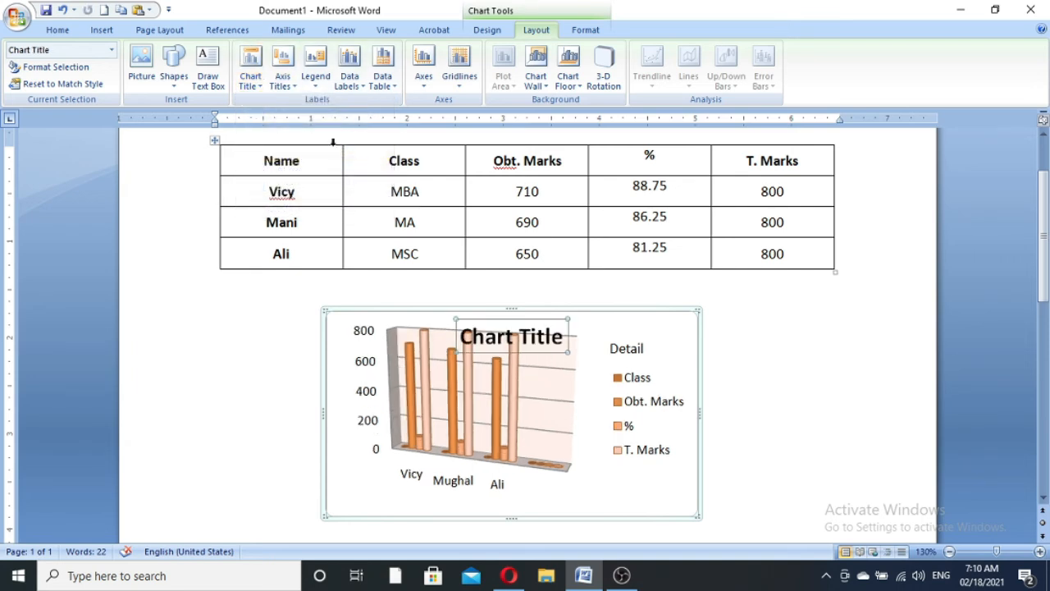
click(541, 343)
drag(563, 342, 458, 337)
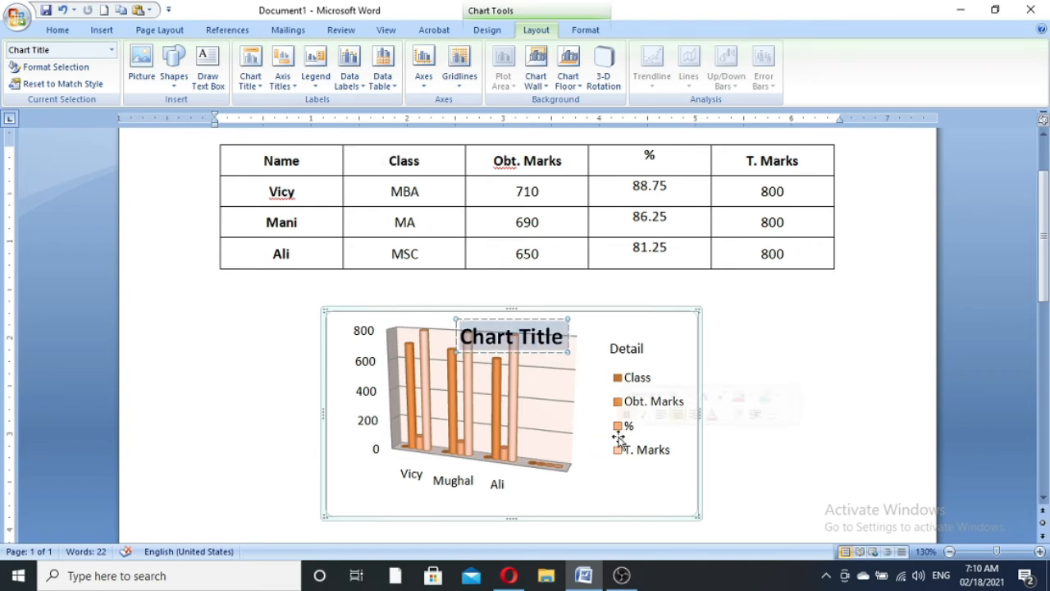
key(ctrl+z)
key(ctrl+z)
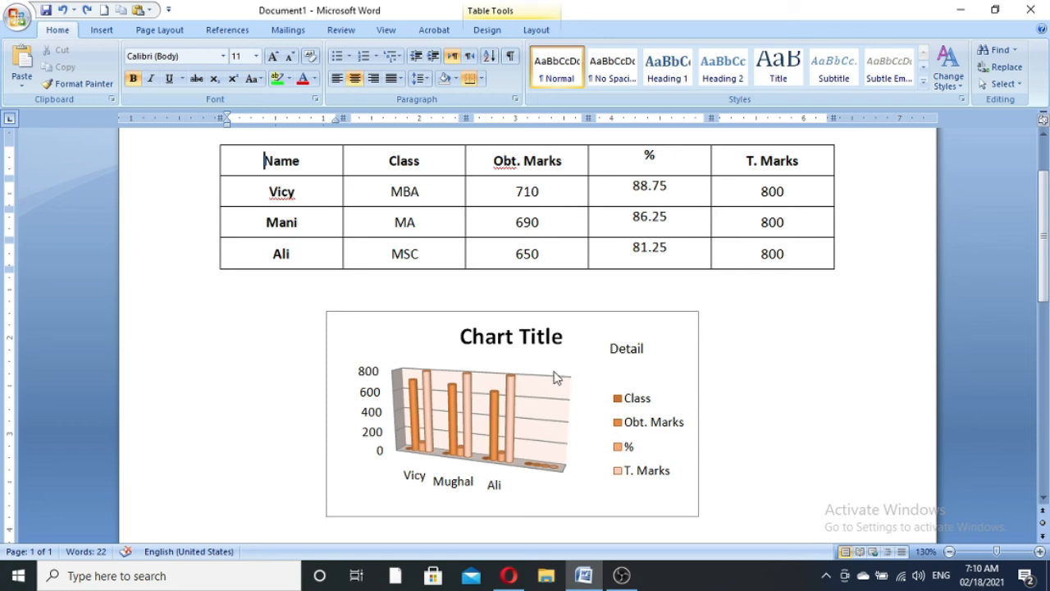
Replace the chart title text with "Result Detail"
click(520, 336)
drag(562, 342, 450, 335)
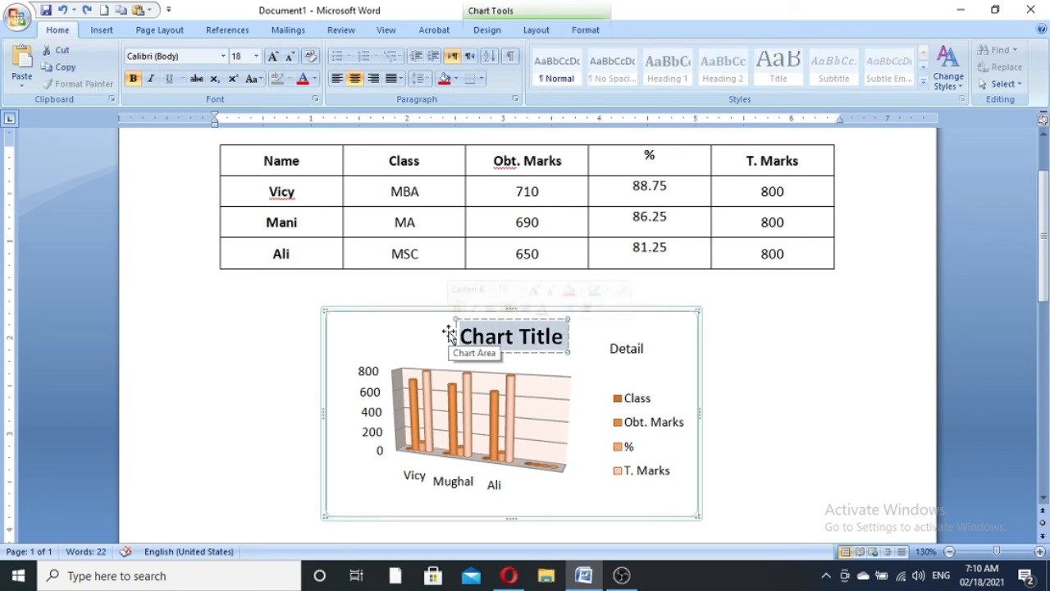
text(R)
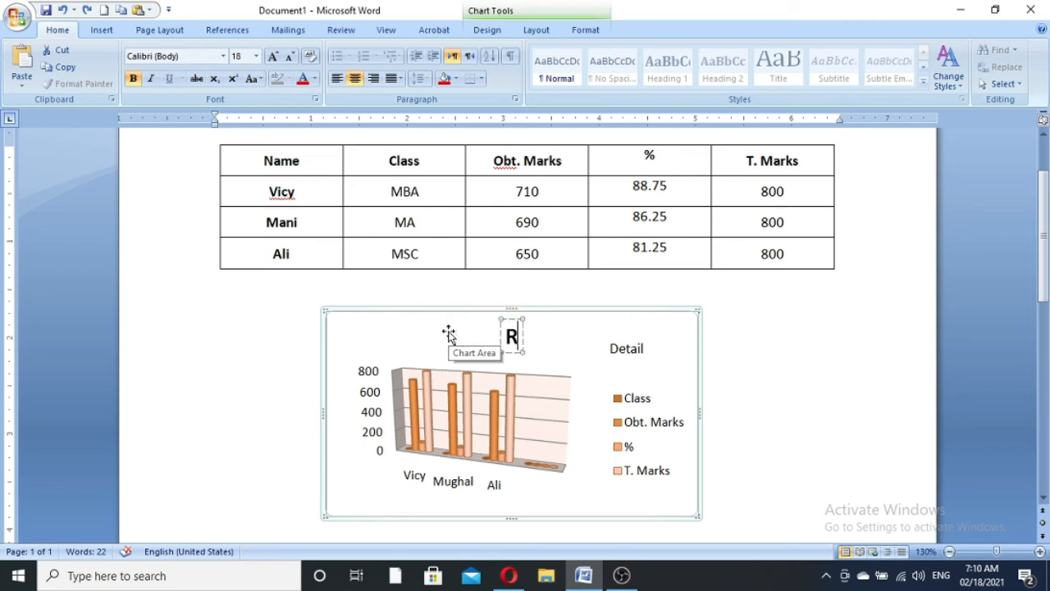
text(esult)
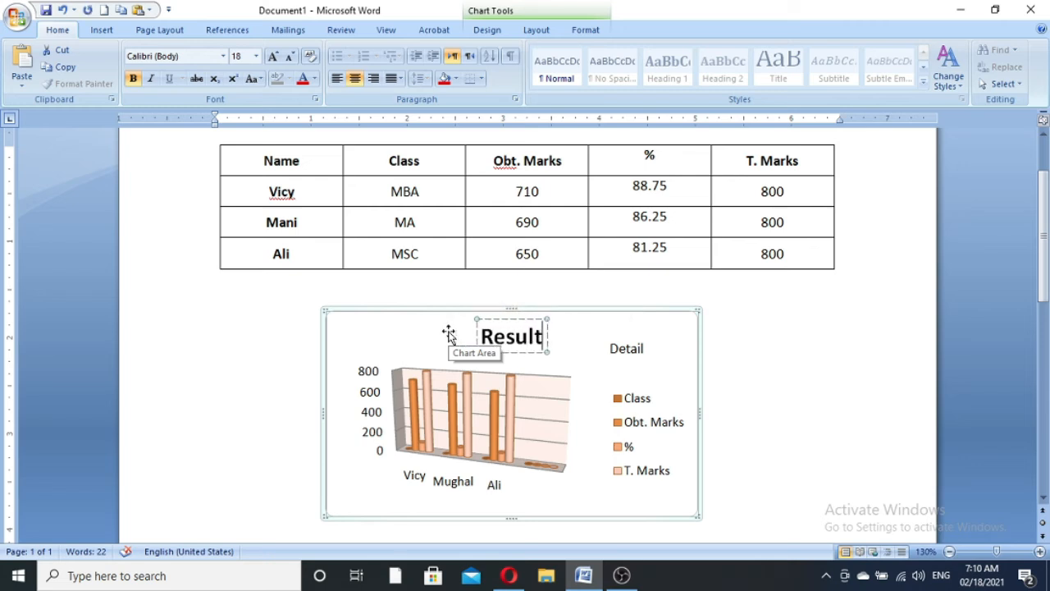
text( Detail)
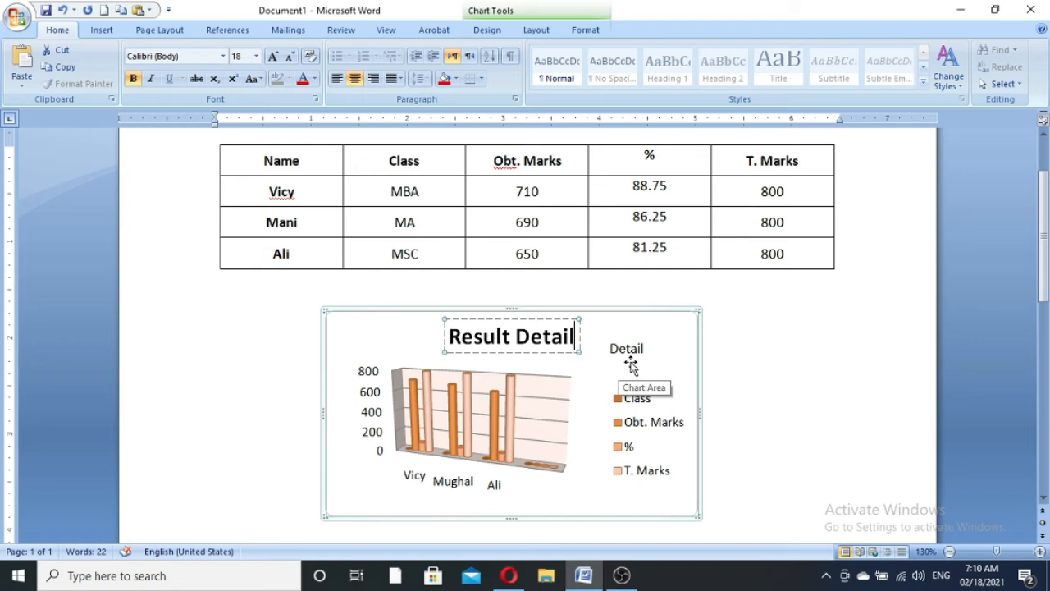
click(675, 351)
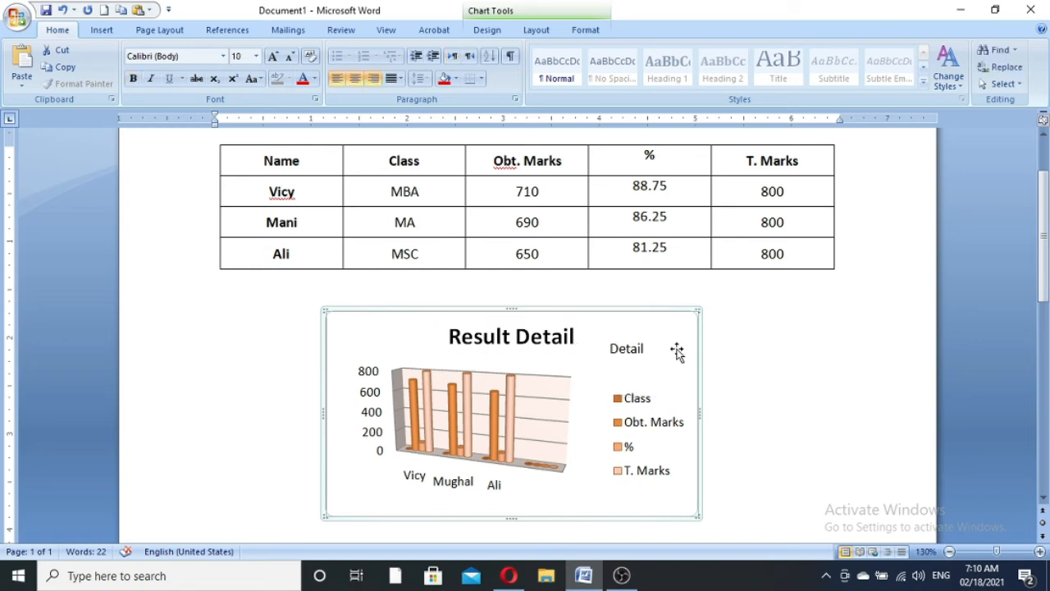
click(516, 338)
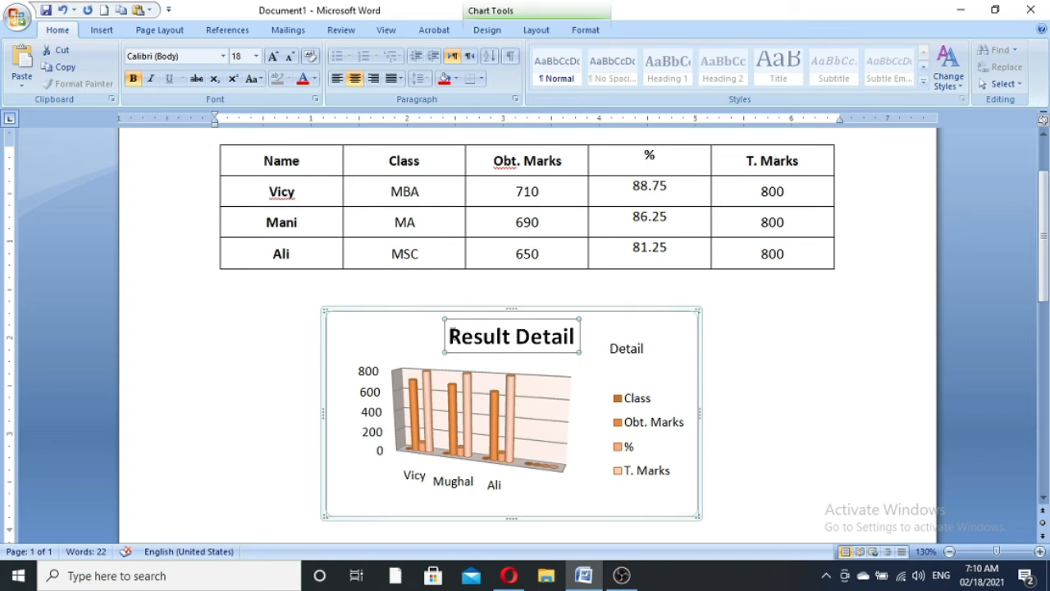
drag(450, 336, 541, 335)
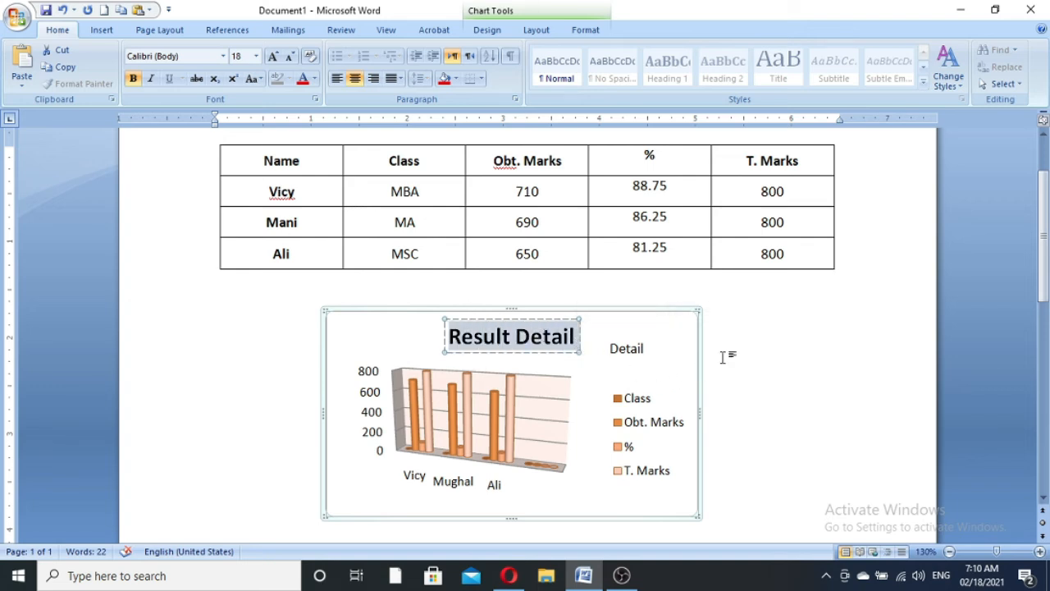
Try the None and Title Below Axis options for the chart's primary horizontal axis title
click(536, 30)
click(283, 70)
mouse_move(383, 101)
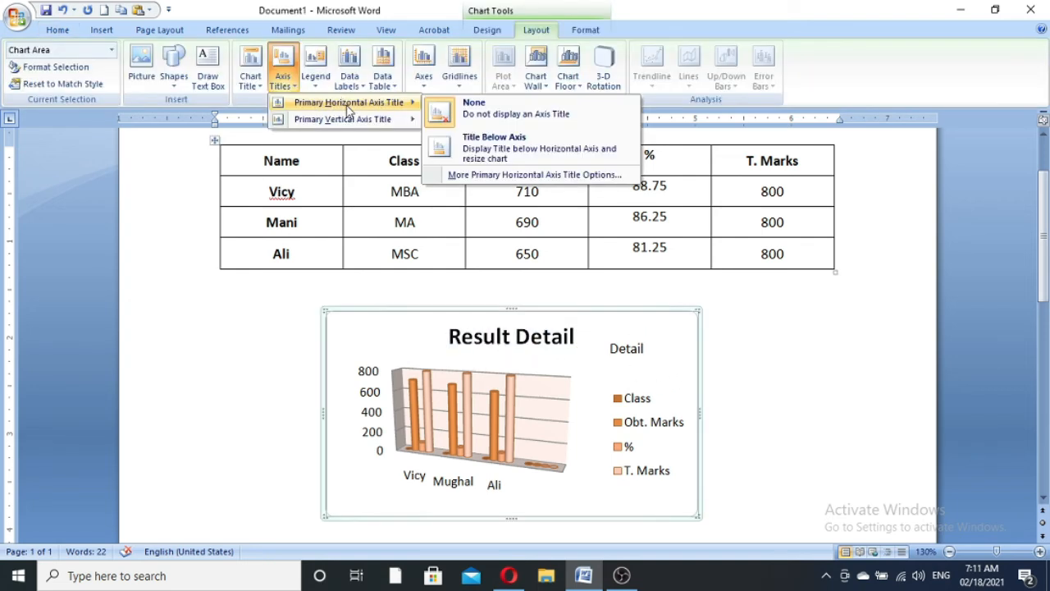
click(532, 127)
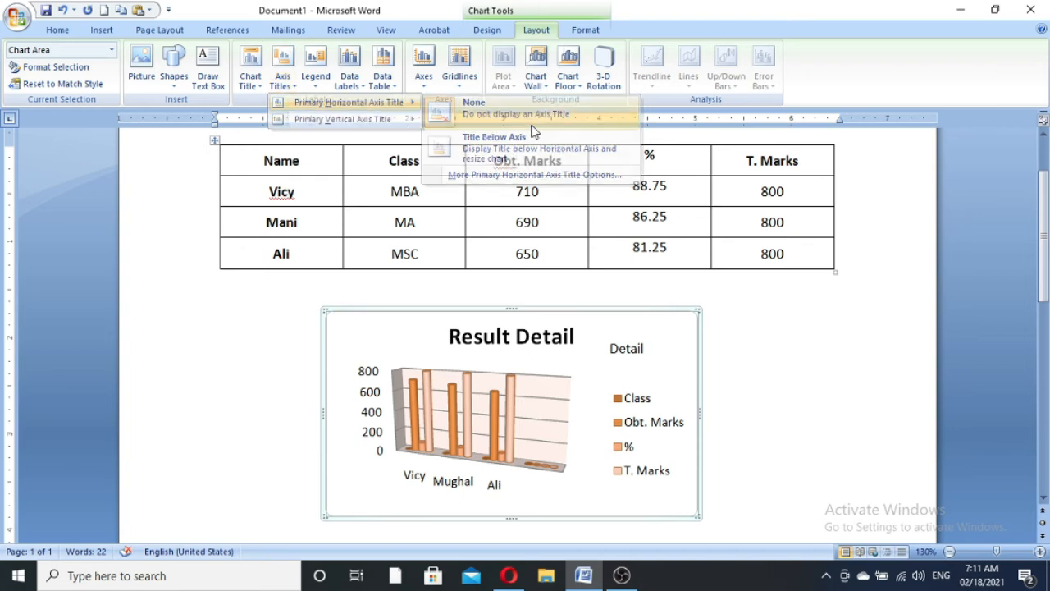
click(282, 73)
mouse_move(396, 110)
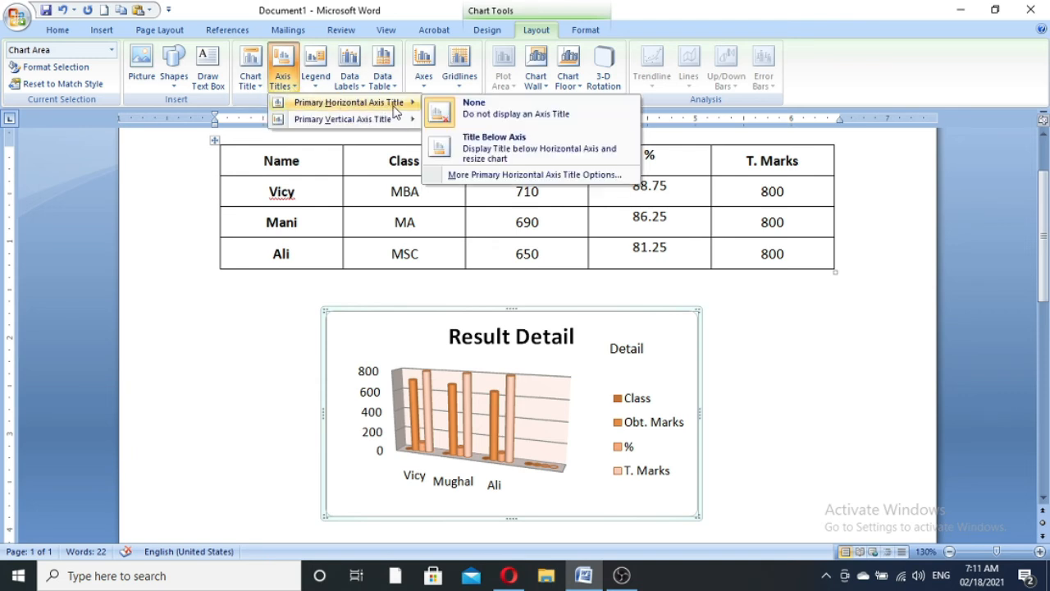
click(509, 149)
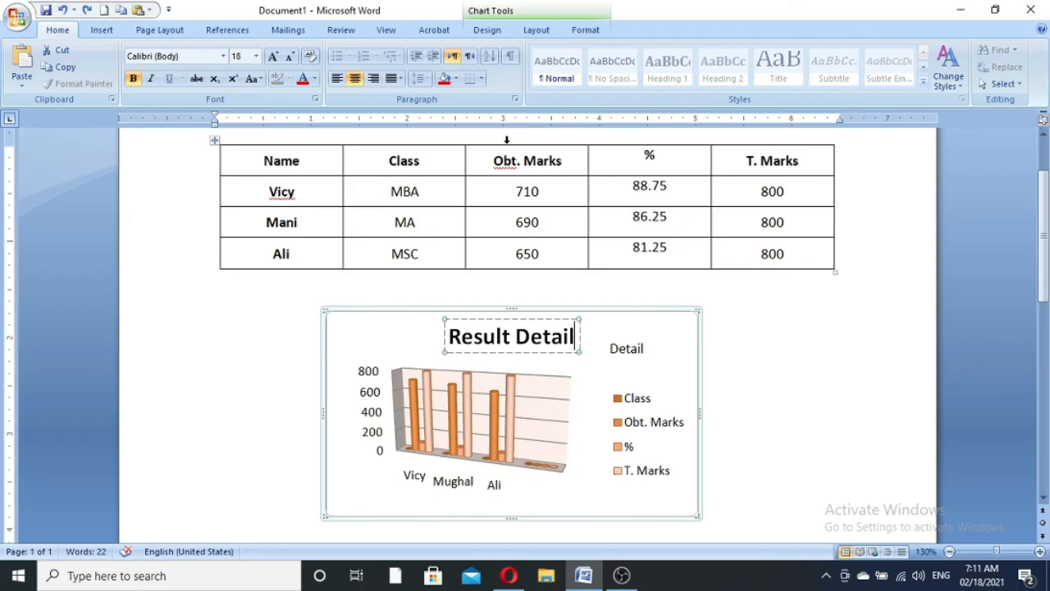
click(689, 365)
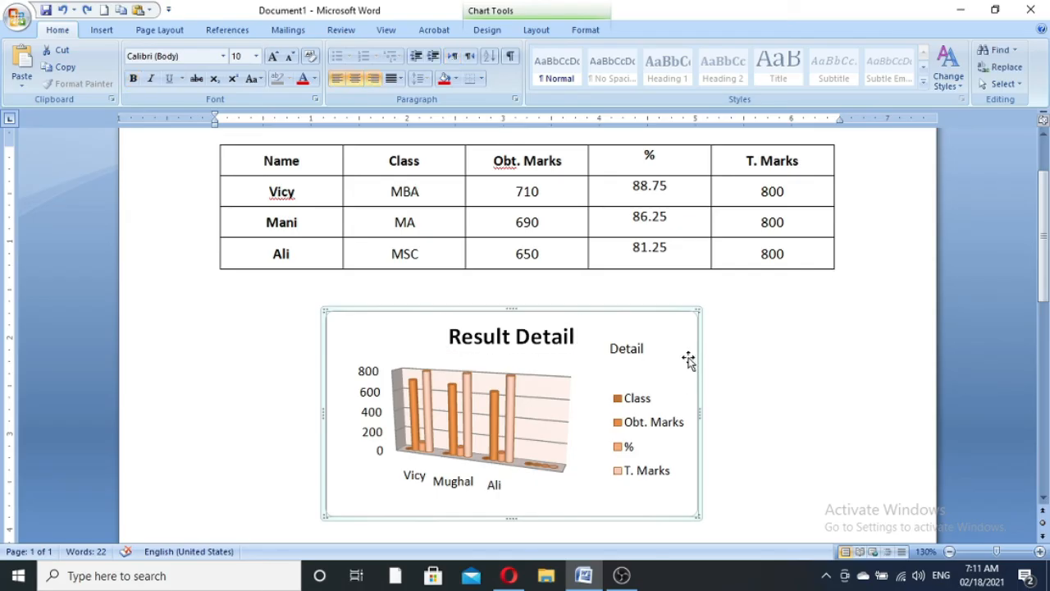
Add a rotated title to the chart's primary vertical axis and switch it to the Vertical Title option
click(536, 30)
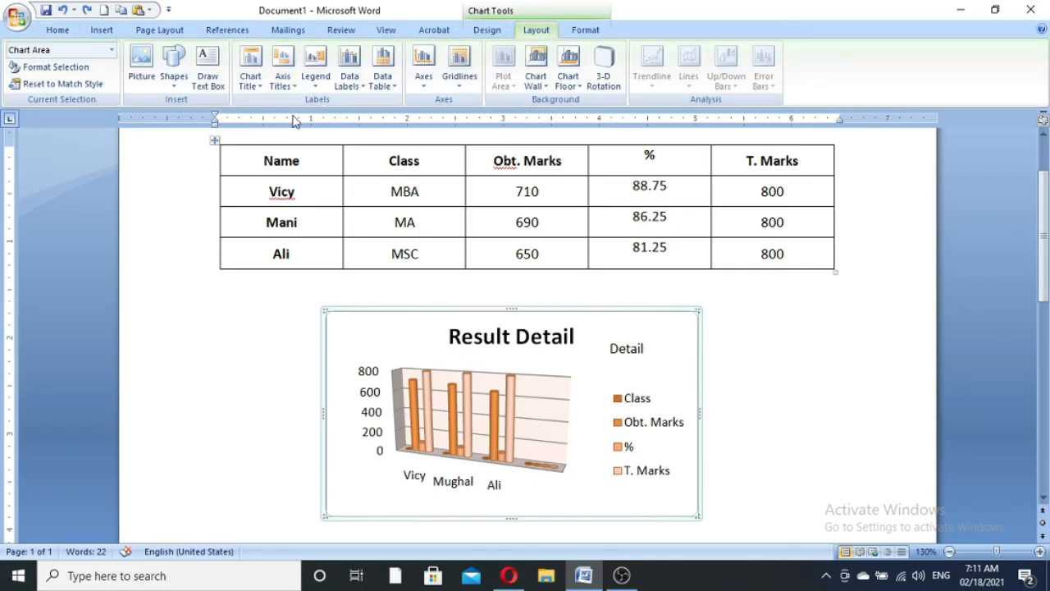
click(282, 72)
mouse_move(347, 125)
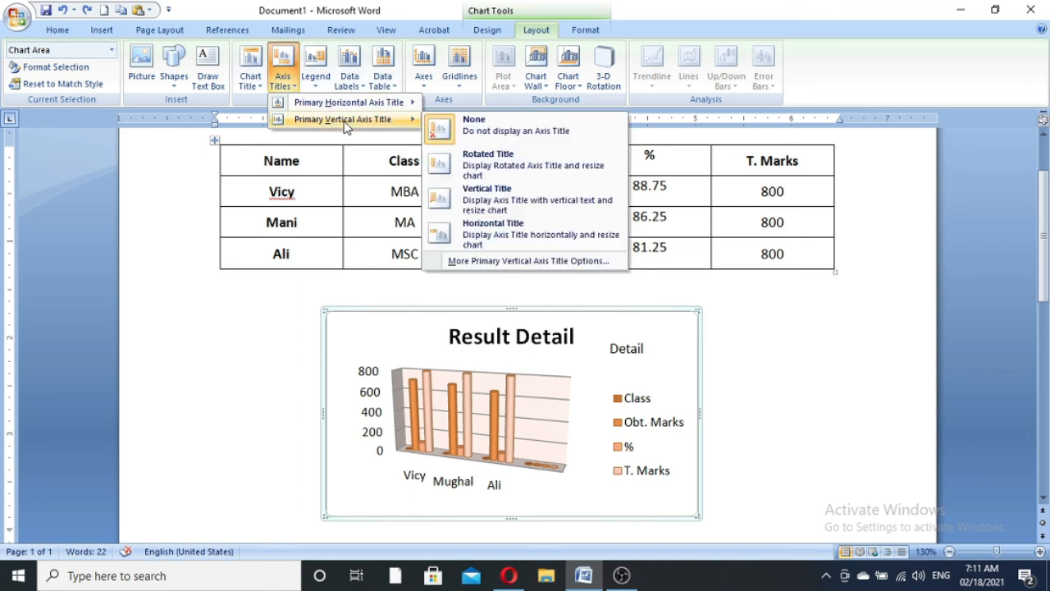
click(506, 173)
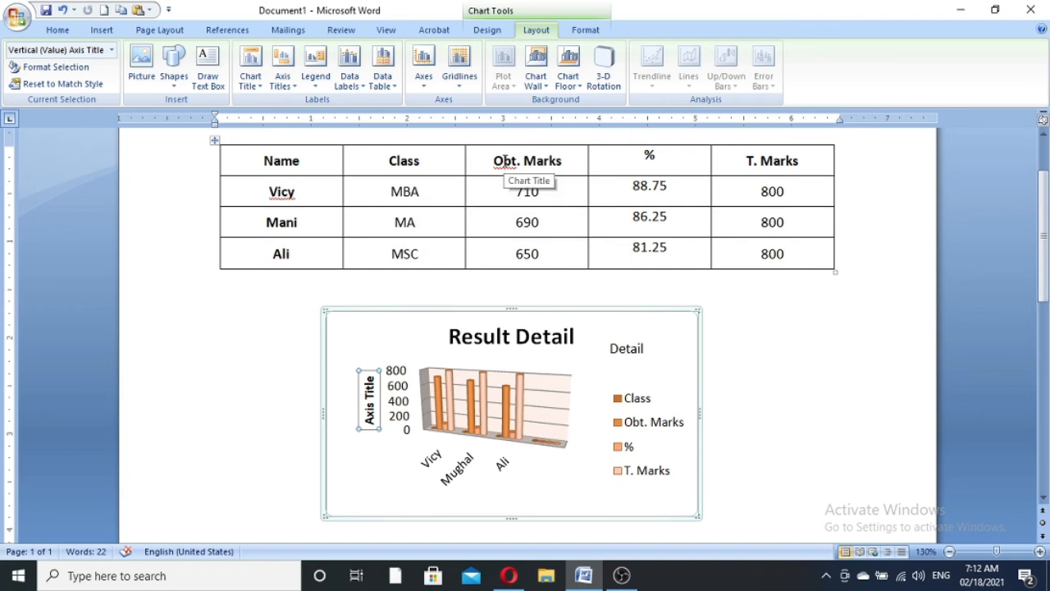
click(282, 74)
mouse_move(386, 120)
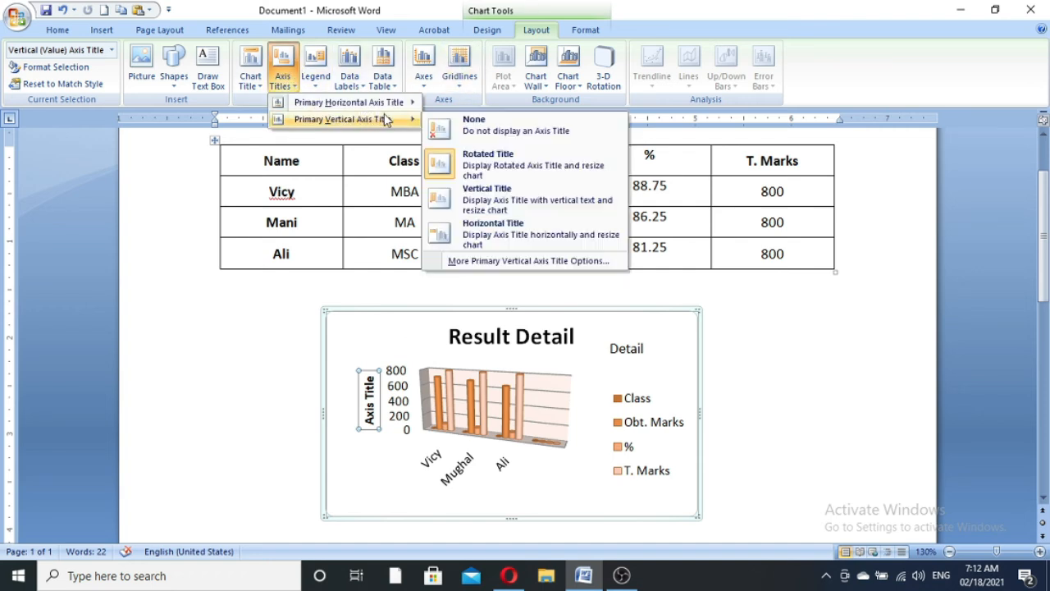
click(512, 197)
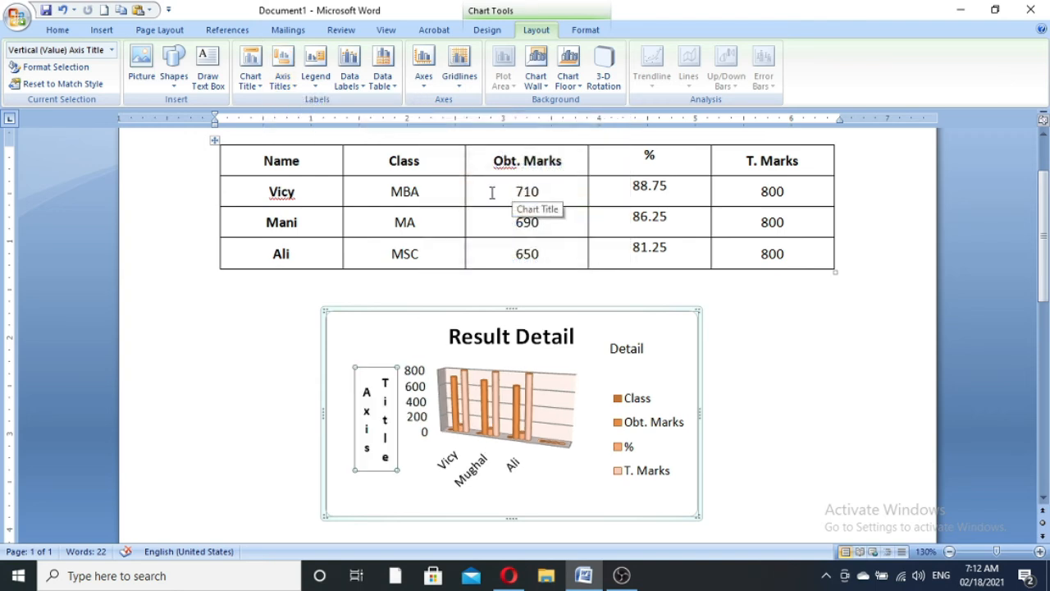
Set the primary vertical axis title to the Horizontal Title option
click(282, 76)
mouse_move(377, 120)
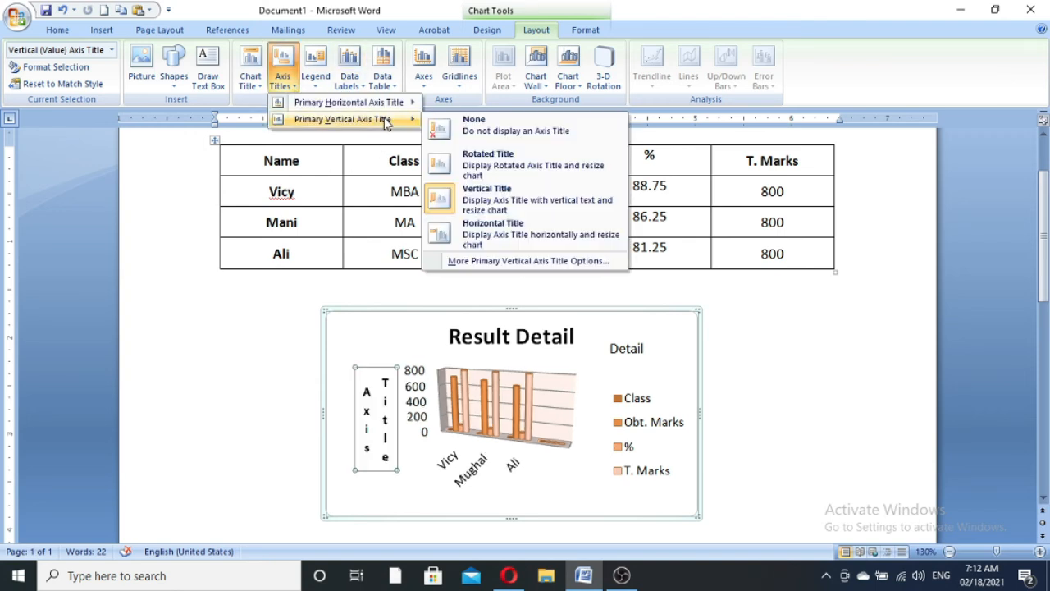
click(513, 232)
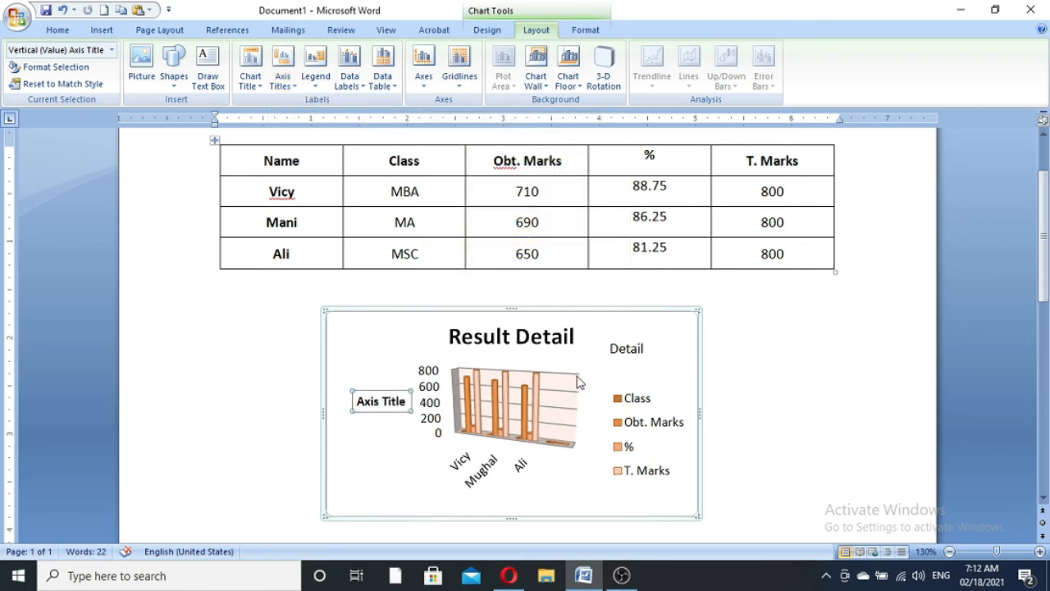
click(319, 89)
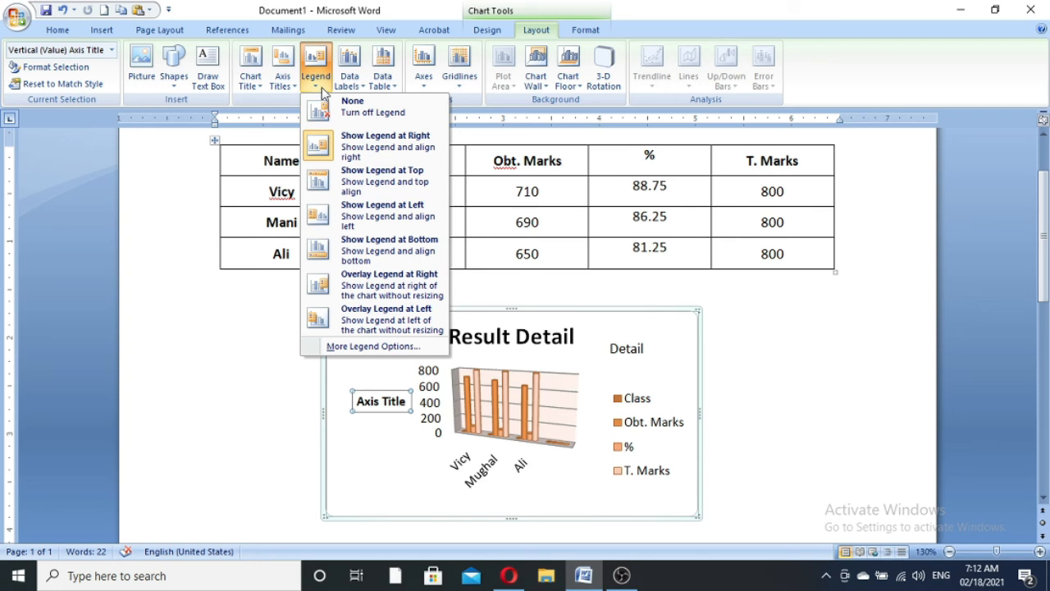
click(368, 87)
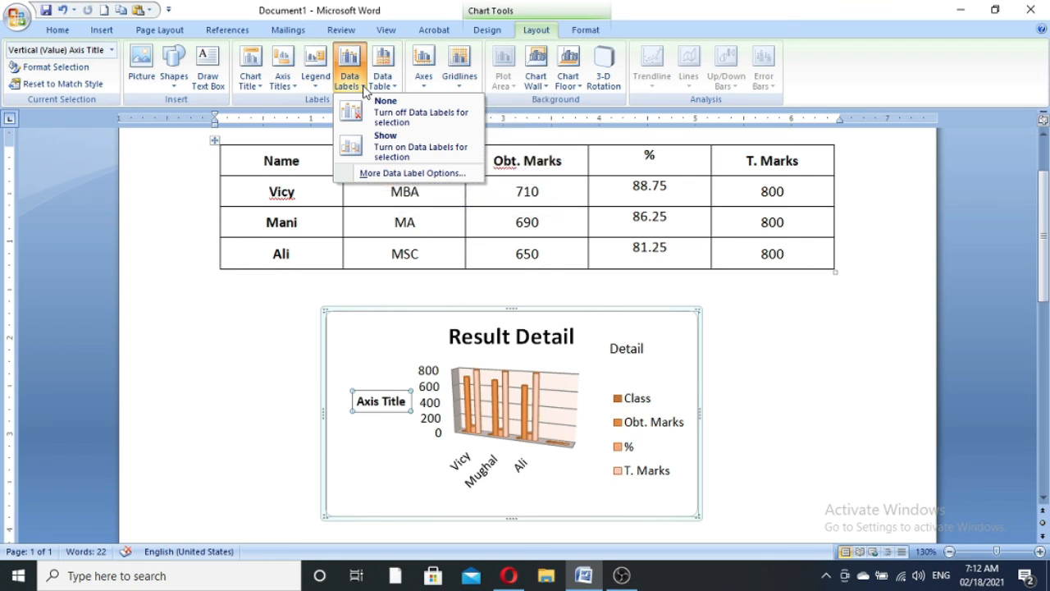
mouse_move(399, 86)
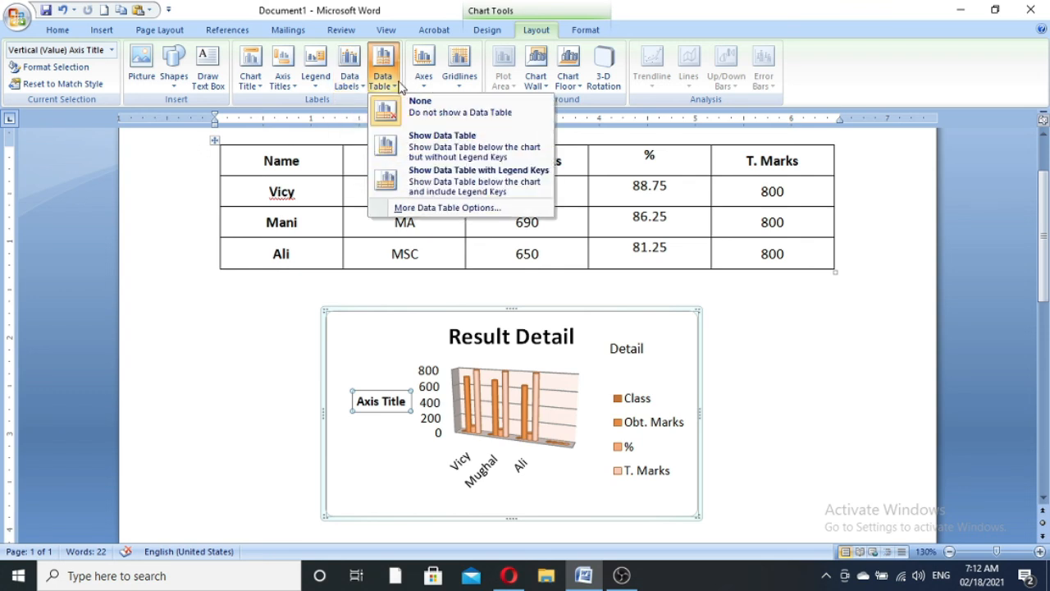
click(435, 13)
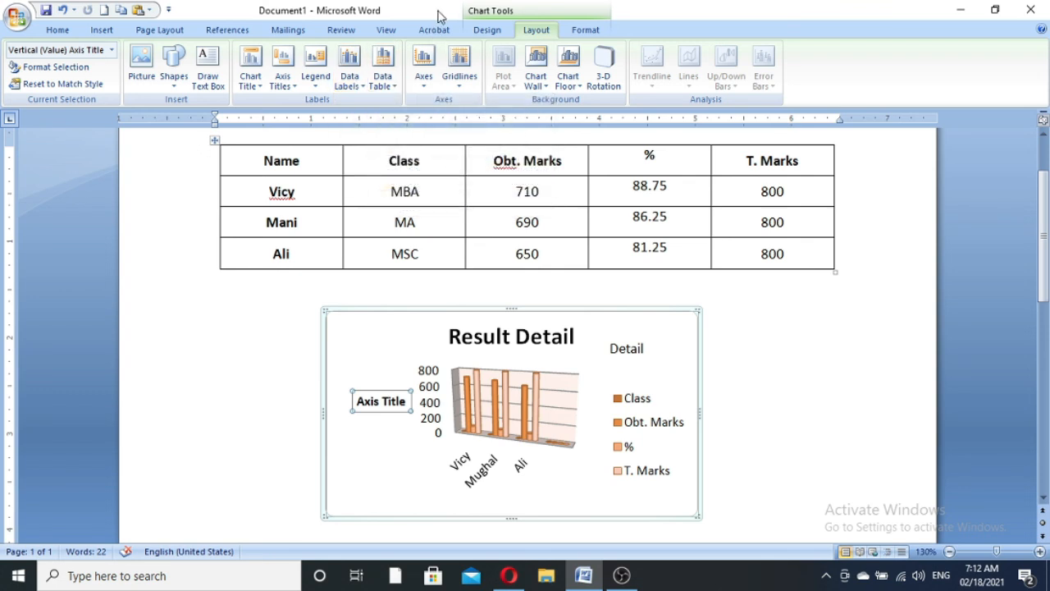
Show the chart wall and the chart floor with their default color fill
click(553, 90)
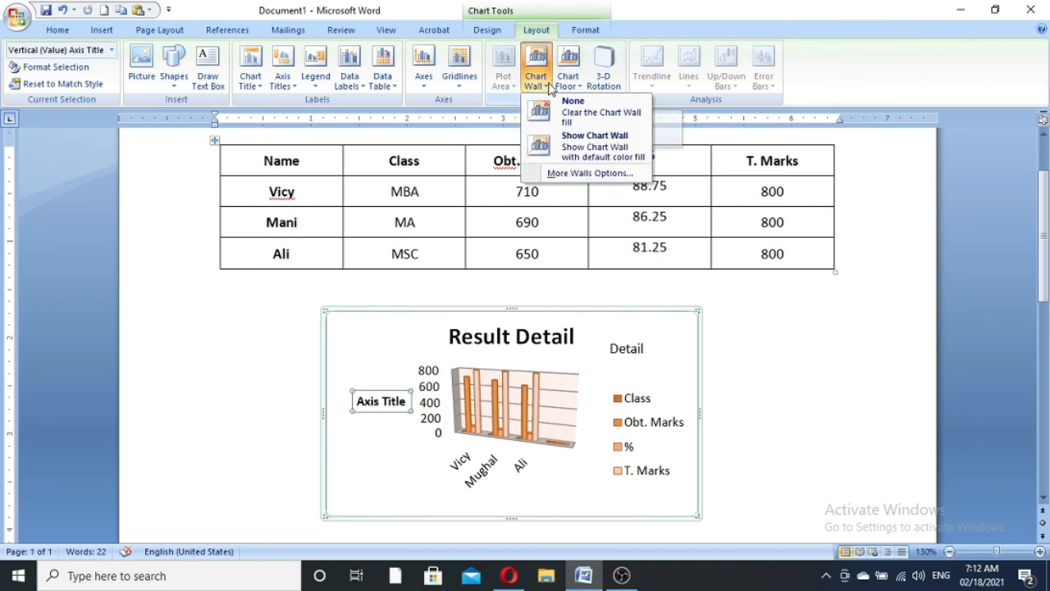
click(590, 154)
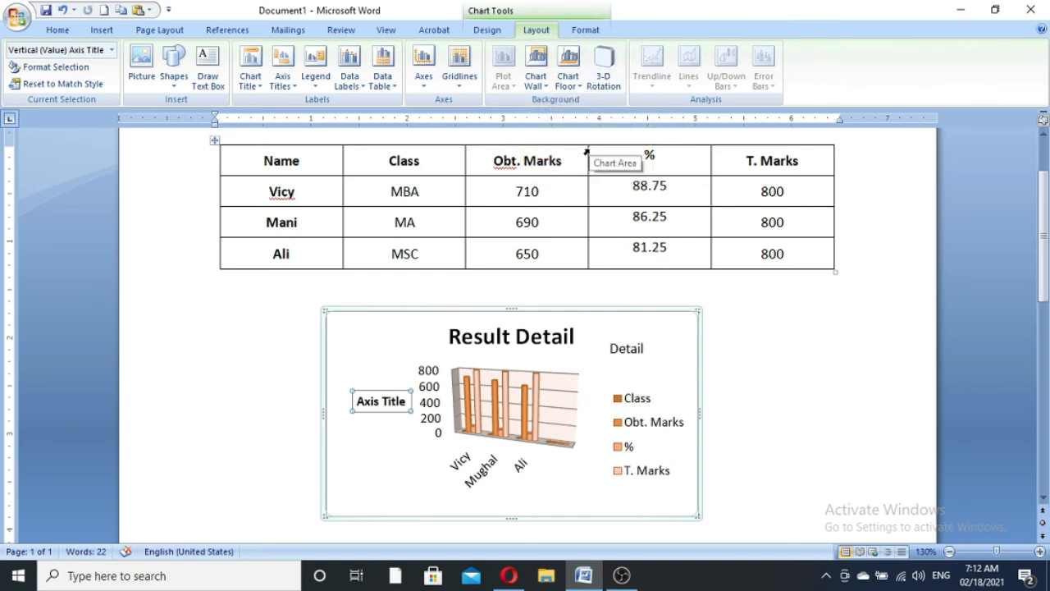
click(559, 416)
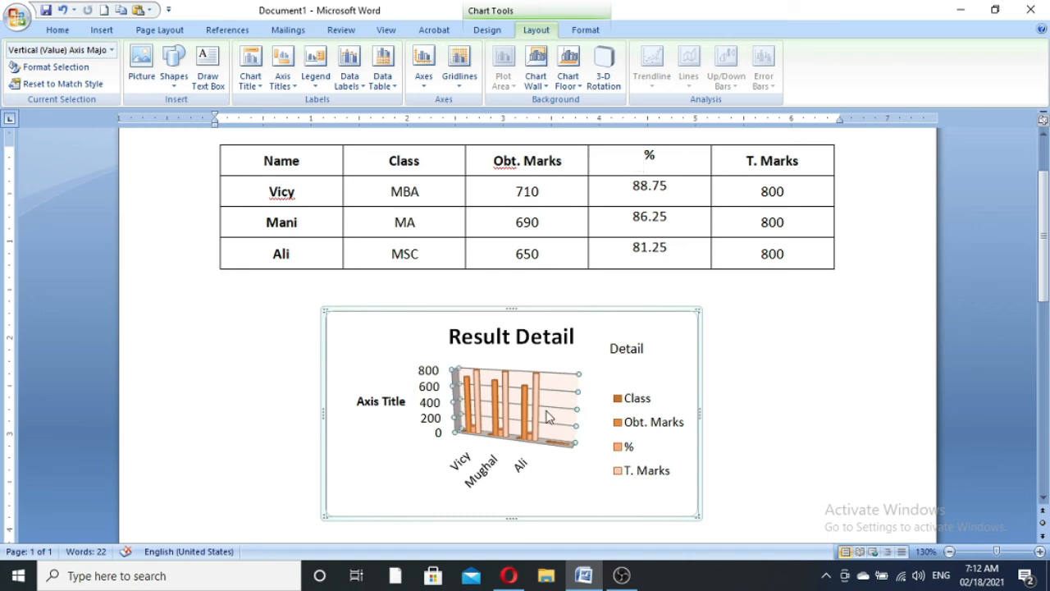
click(567, 314)
click(570, 80)
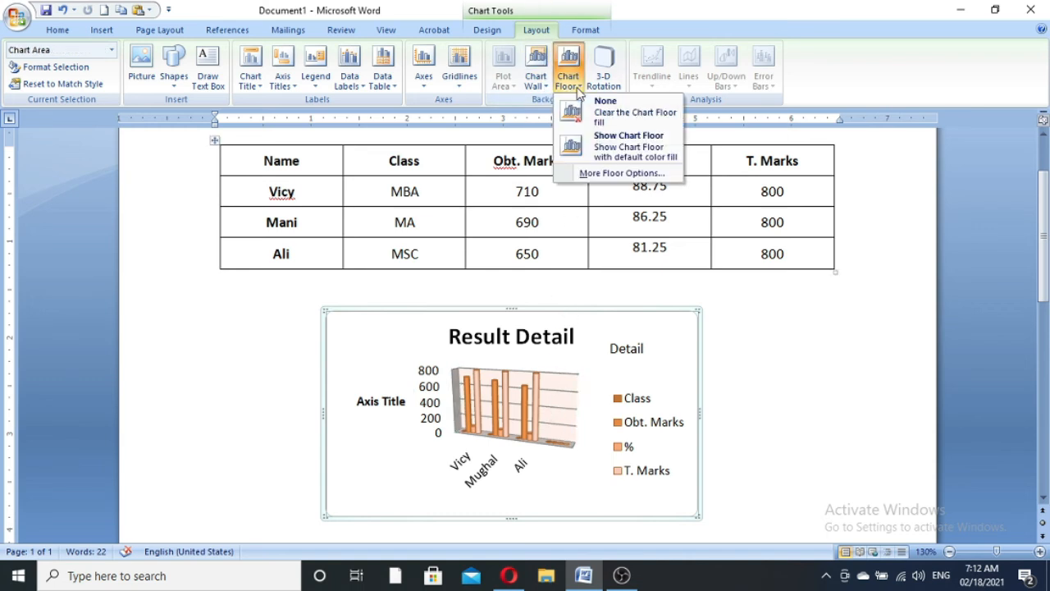
click(630, 150)
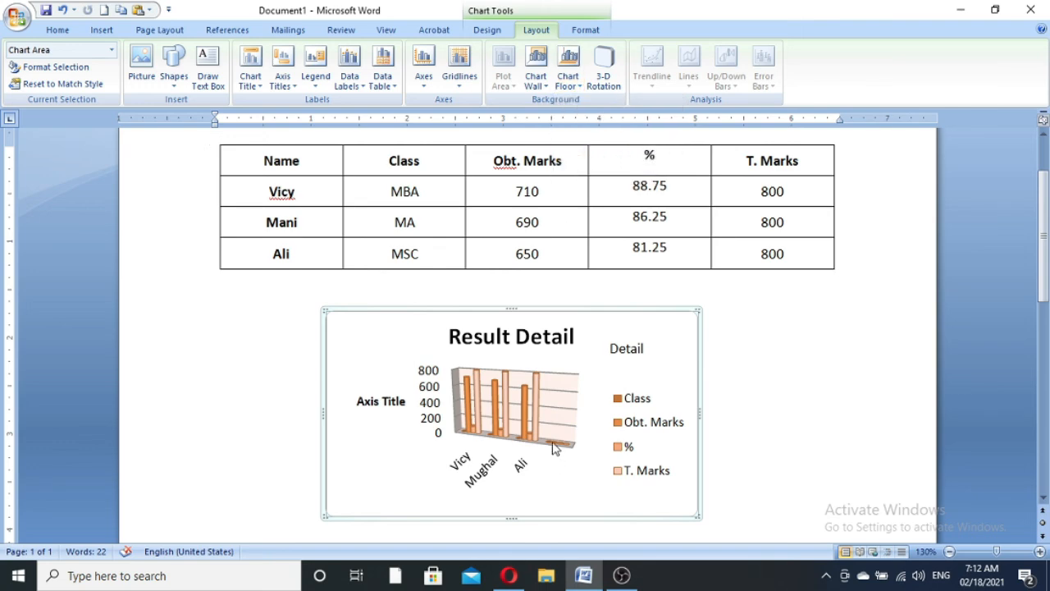
Format the chart area's border as a solid line in standard red
click(614, 73)
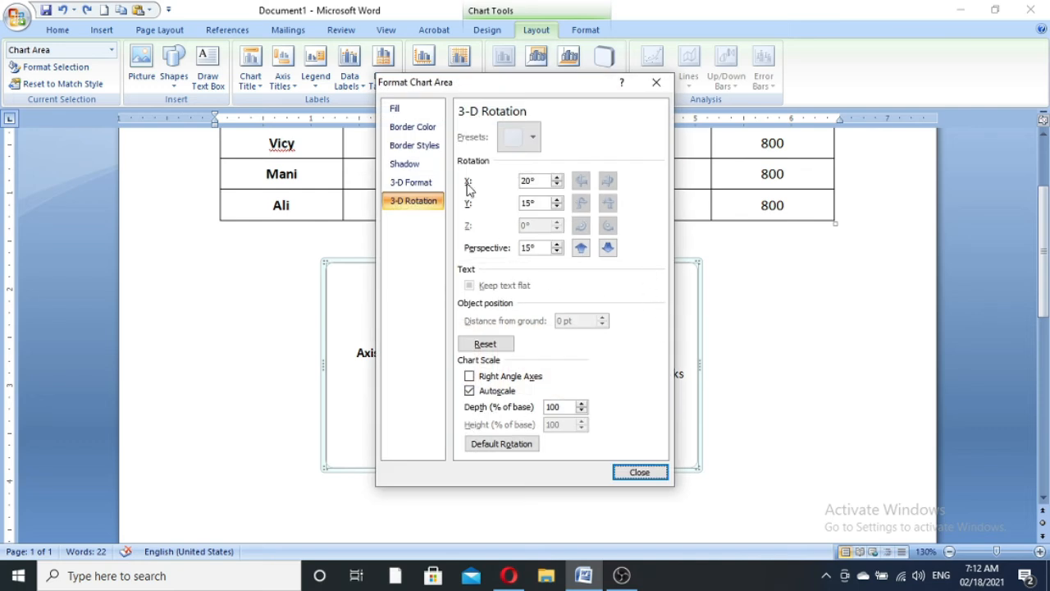
click(427, 151)
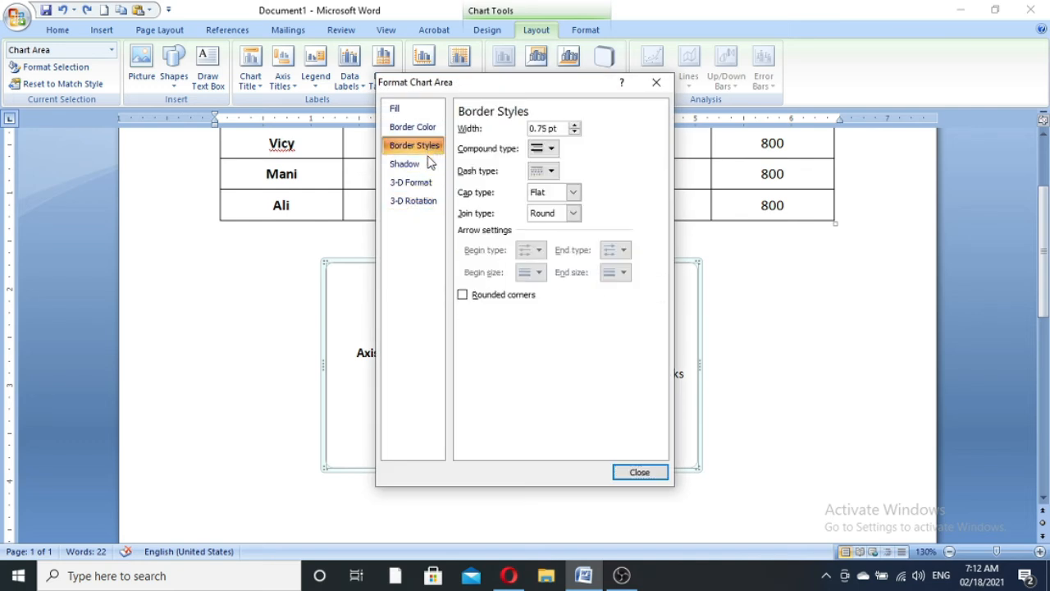
click(413, 205)
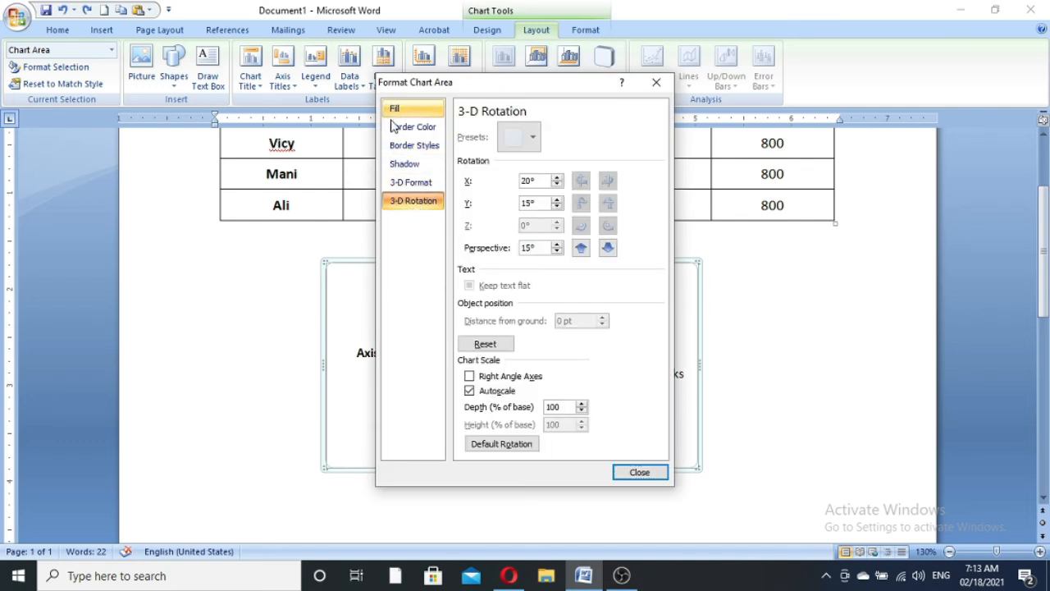
click(425, 115)
click(425, 127)
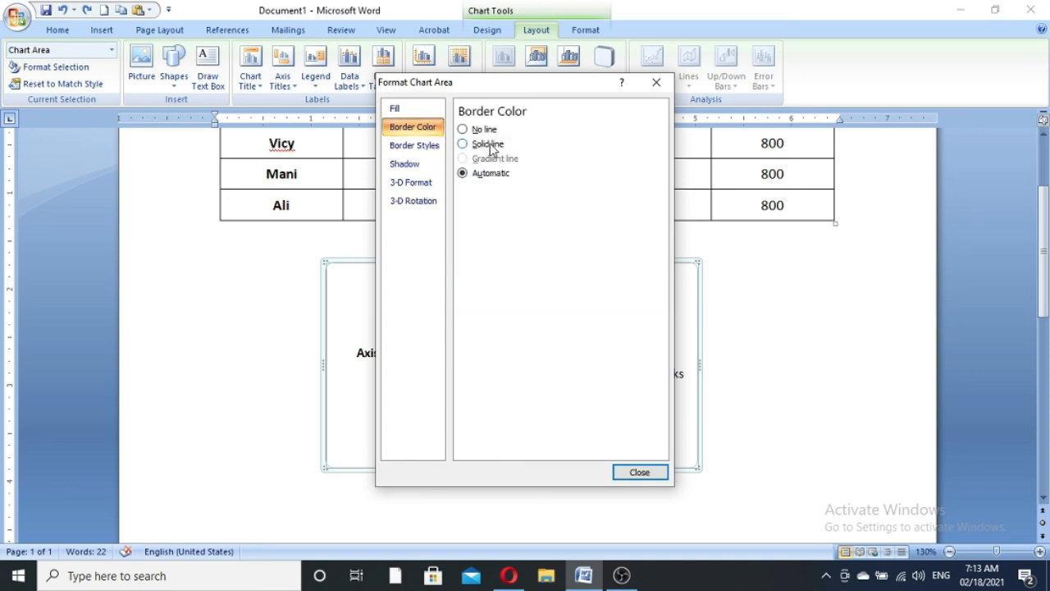
click(491, 145)
click(522, 195)
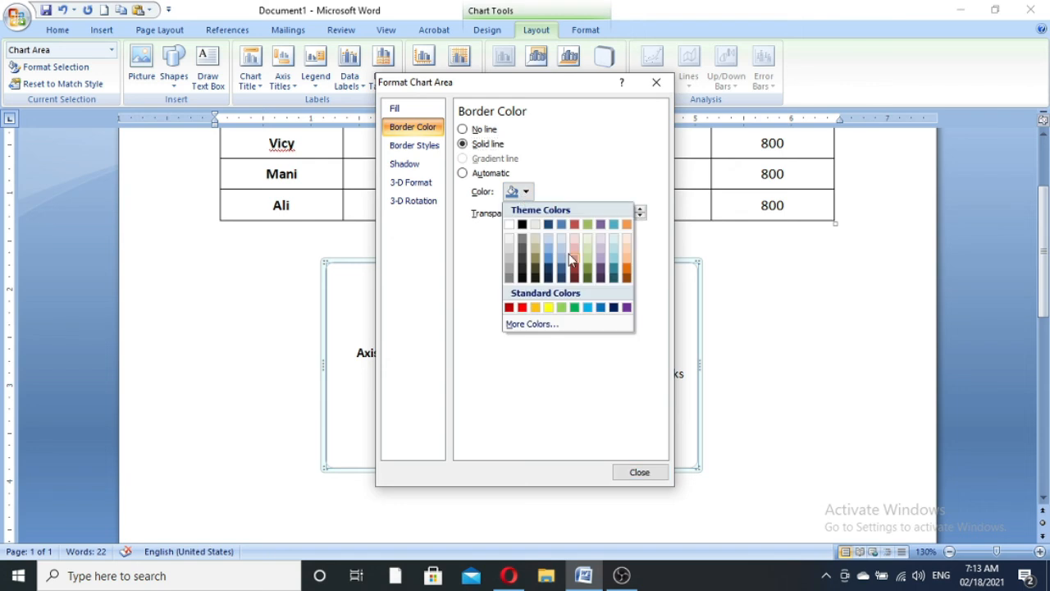
click(522, 308)
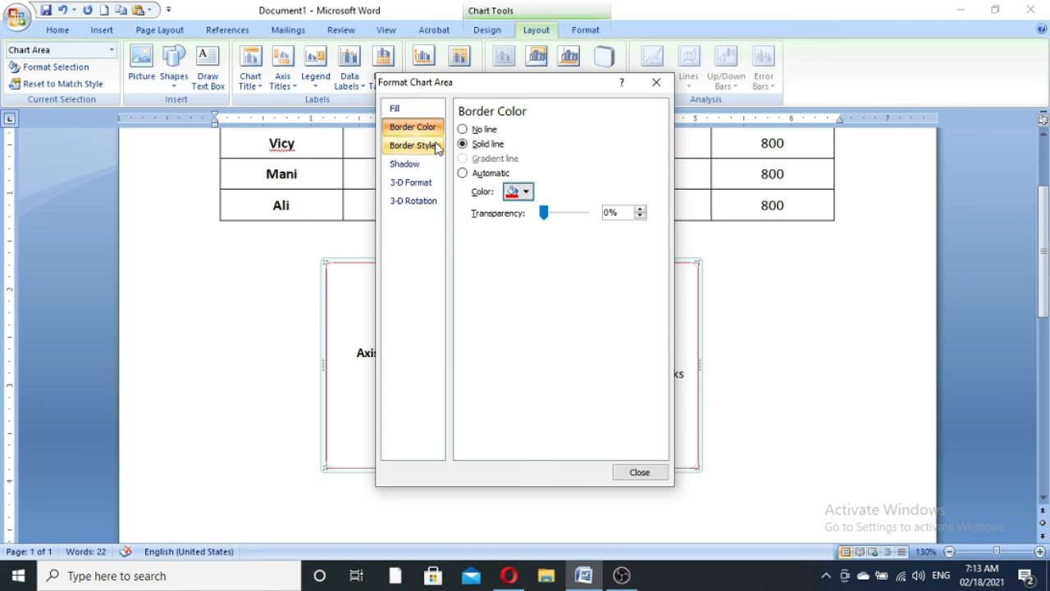
Set the chart area border's compound type to a triple line and its dash type to a dotted line
click(437, 147)
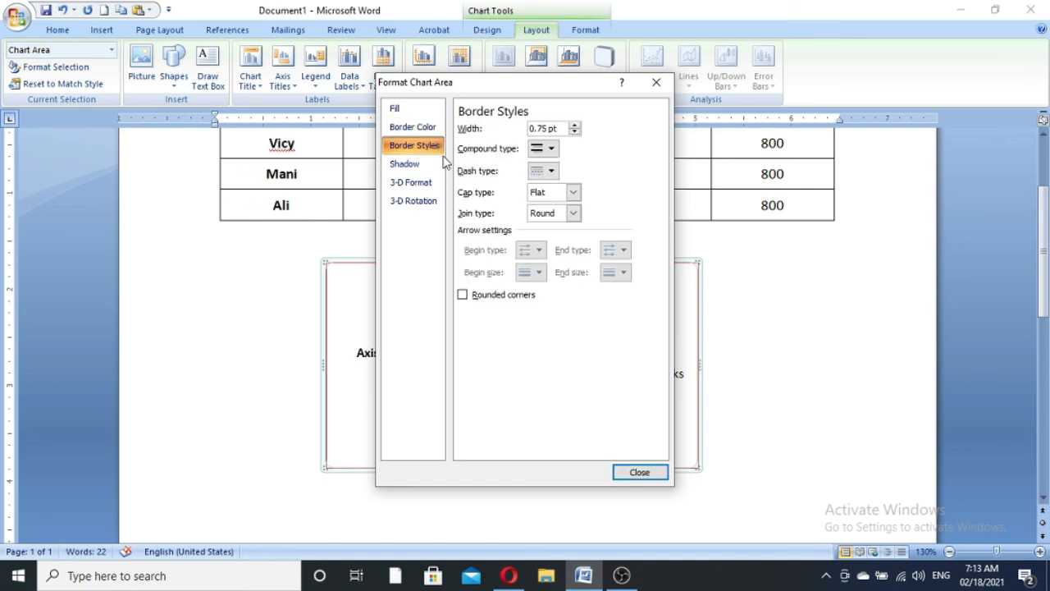
click(552, 150)
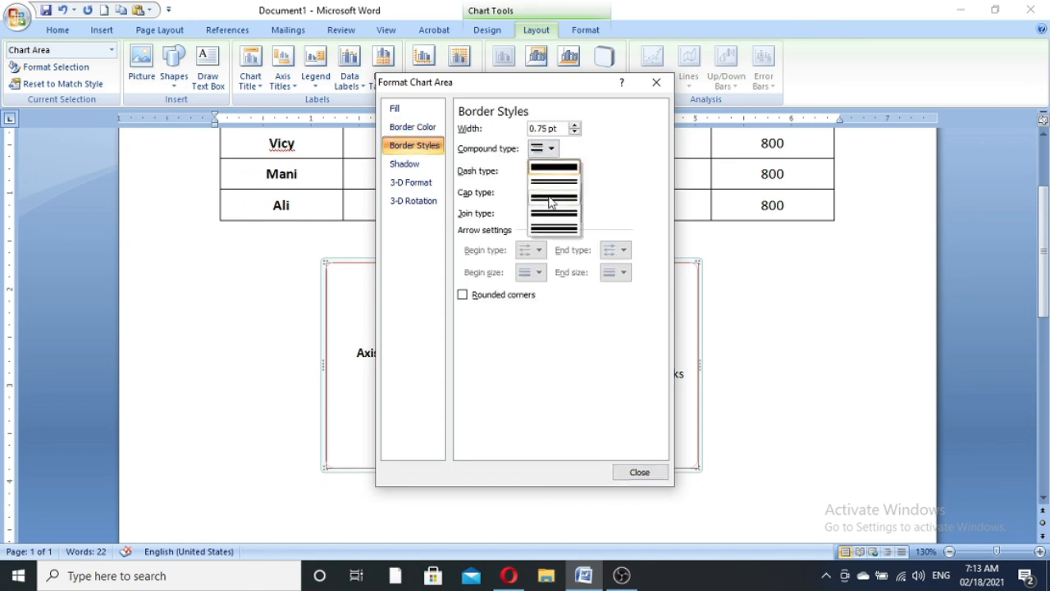
click(554, 229)
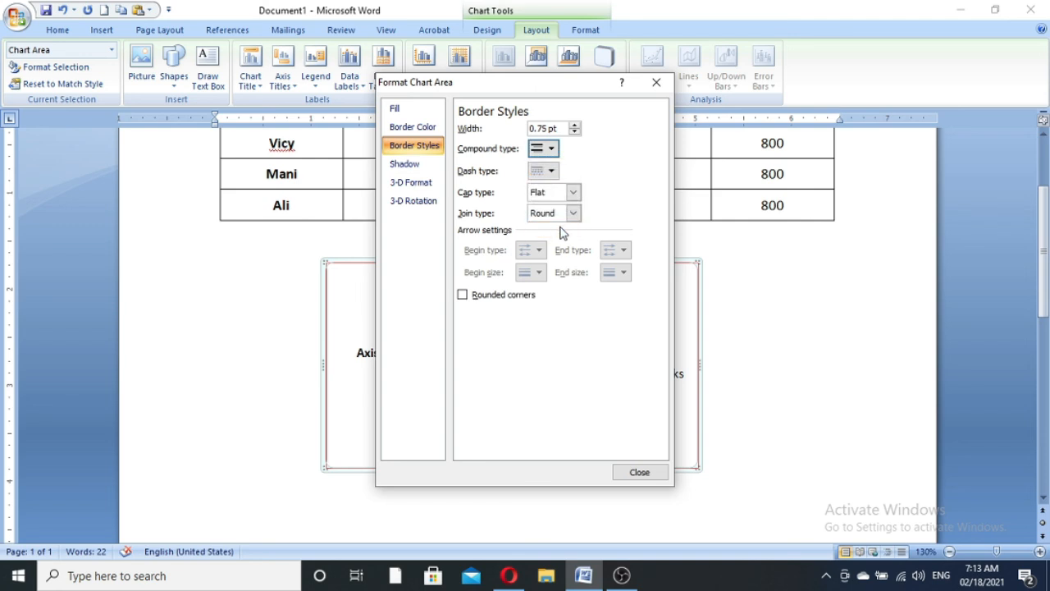
click(552, 173)
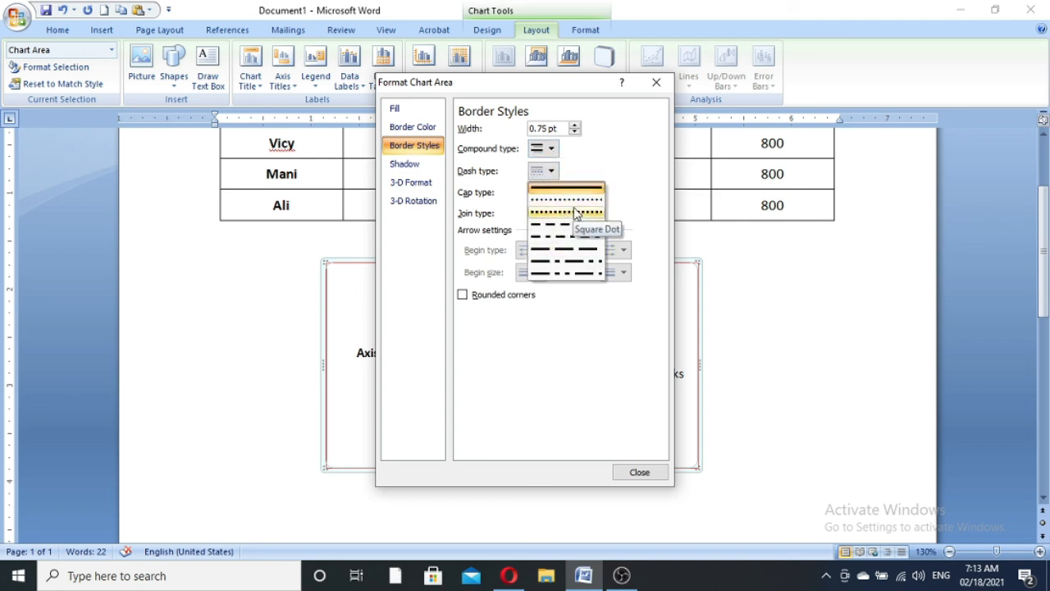
click(575, 203)
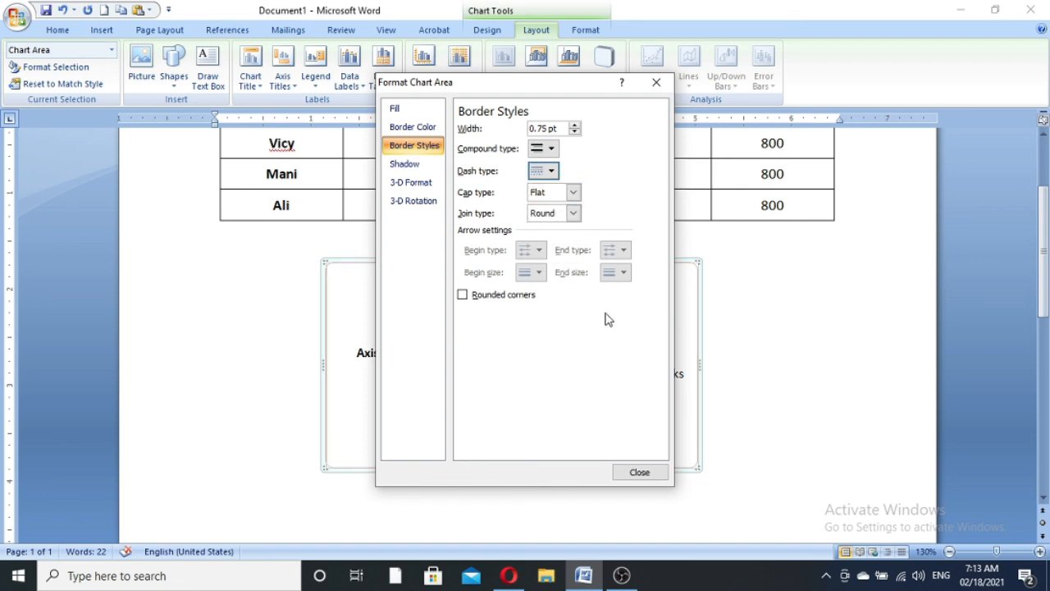
Increase the chart area's border width to 3.75 pt
click(575, 125)
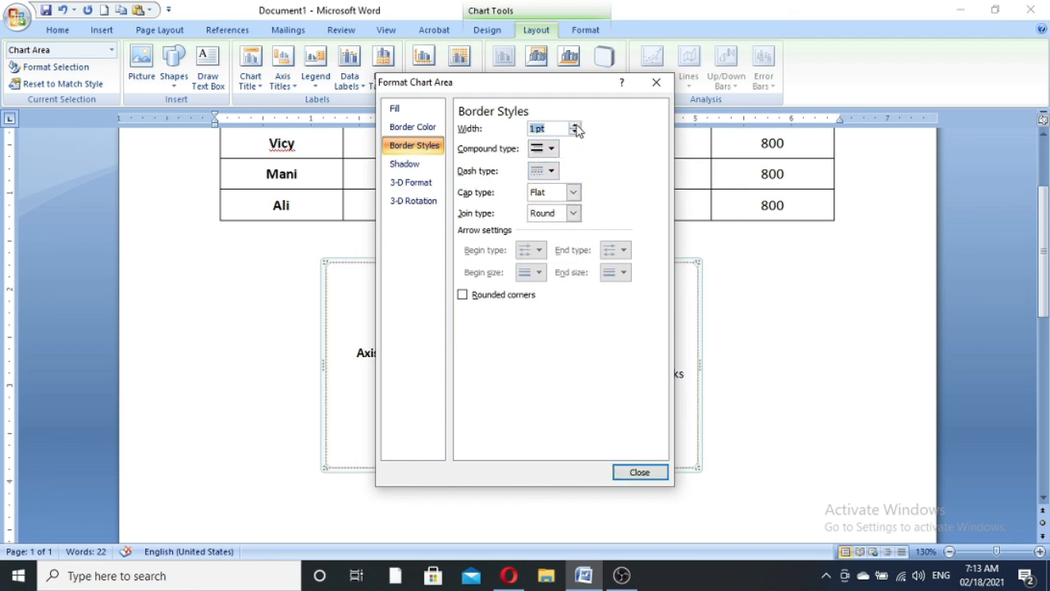
click(575, 125)
click(575, 125)
click(575, 125)
click(575, 125)
click(574, 125)
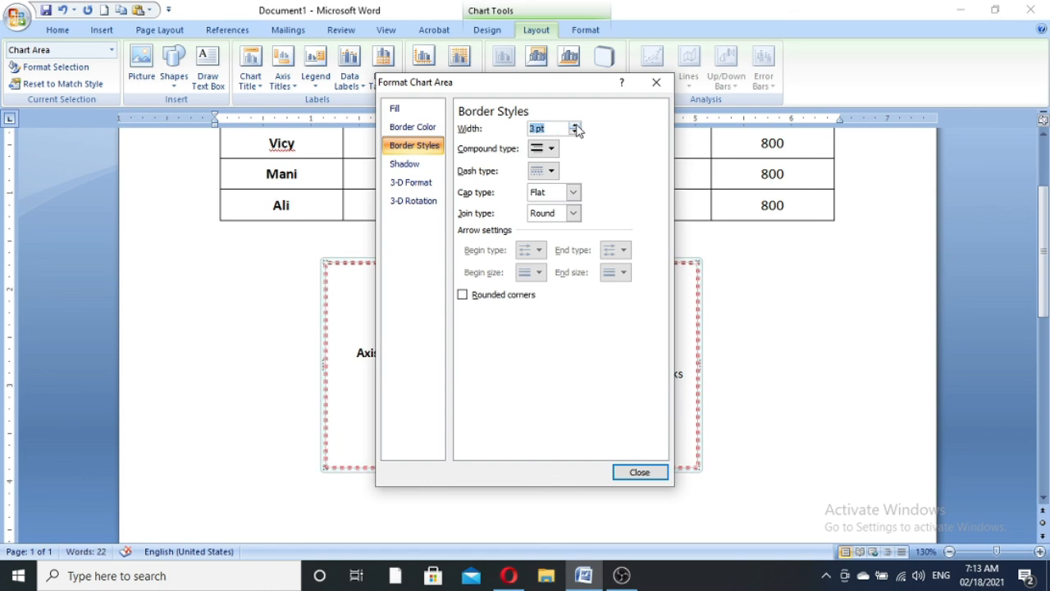
click(575, 129)
click(575, 129)
click(575, 129)
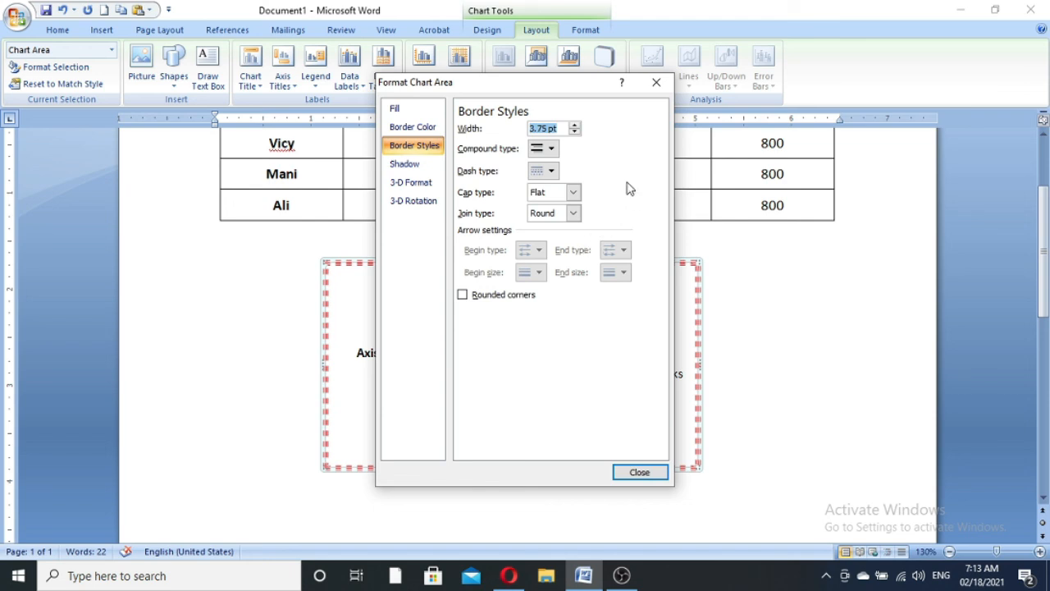
Apply the inner diagonal bottom-right shadow preset to the chart area and finish formatting the chart
click(406, 163)
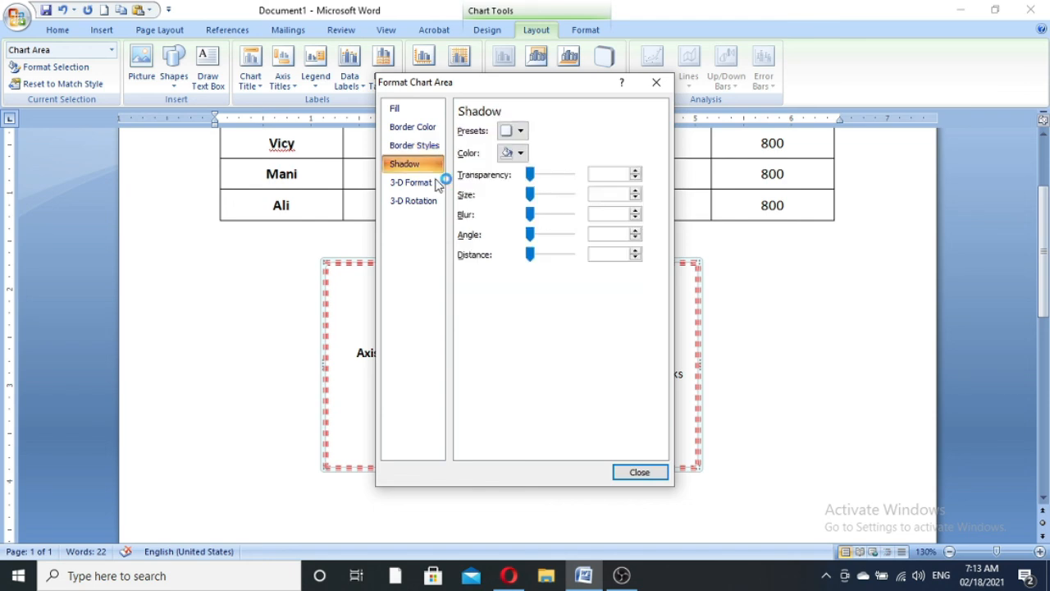
click(520, 131)
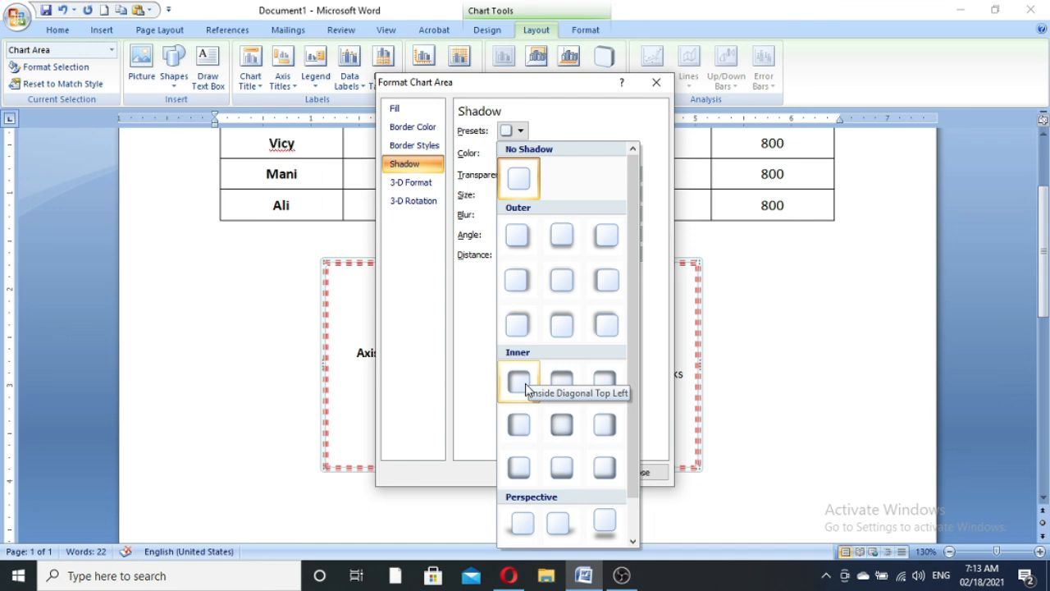
click(603, 467)
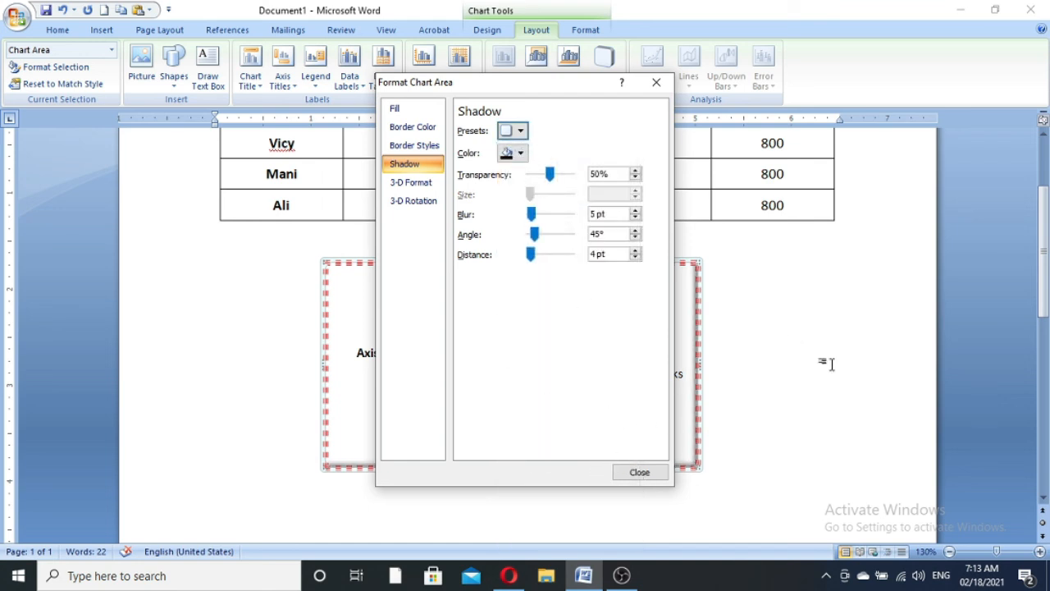
click(656, 474)
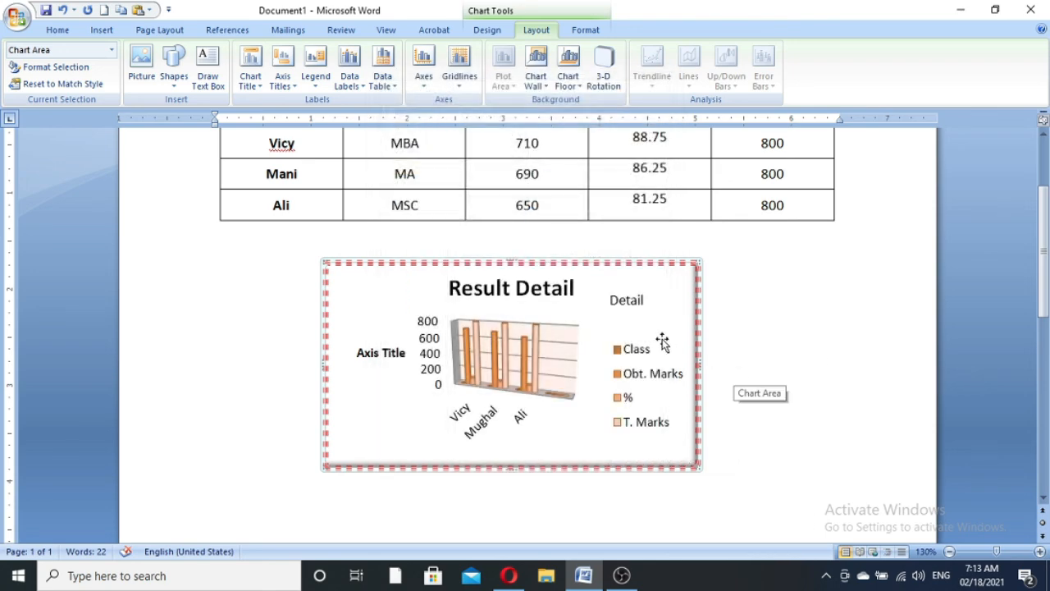
click(889, 305)
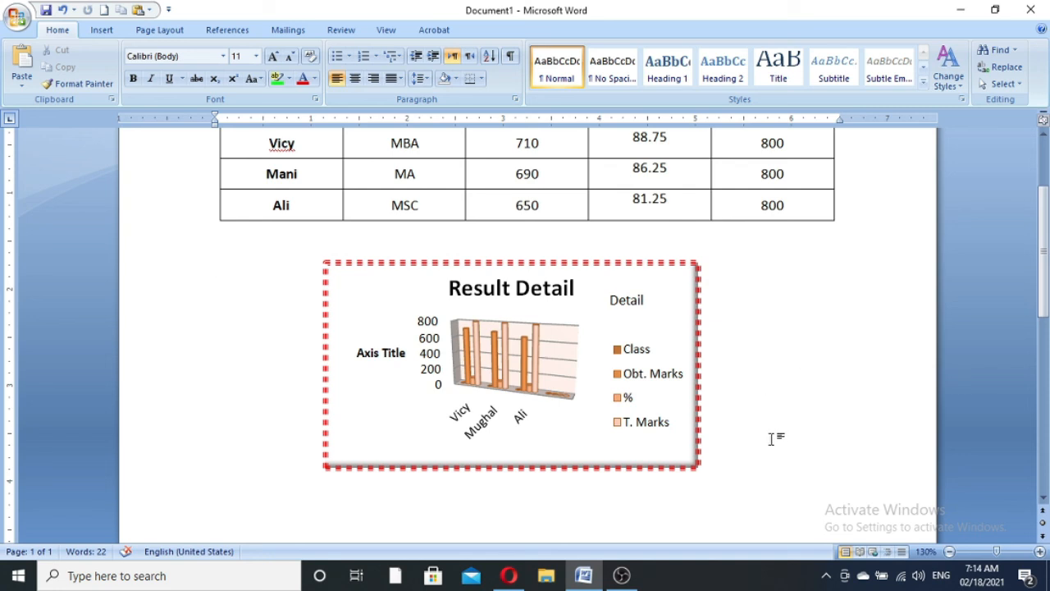
click(777, 345)
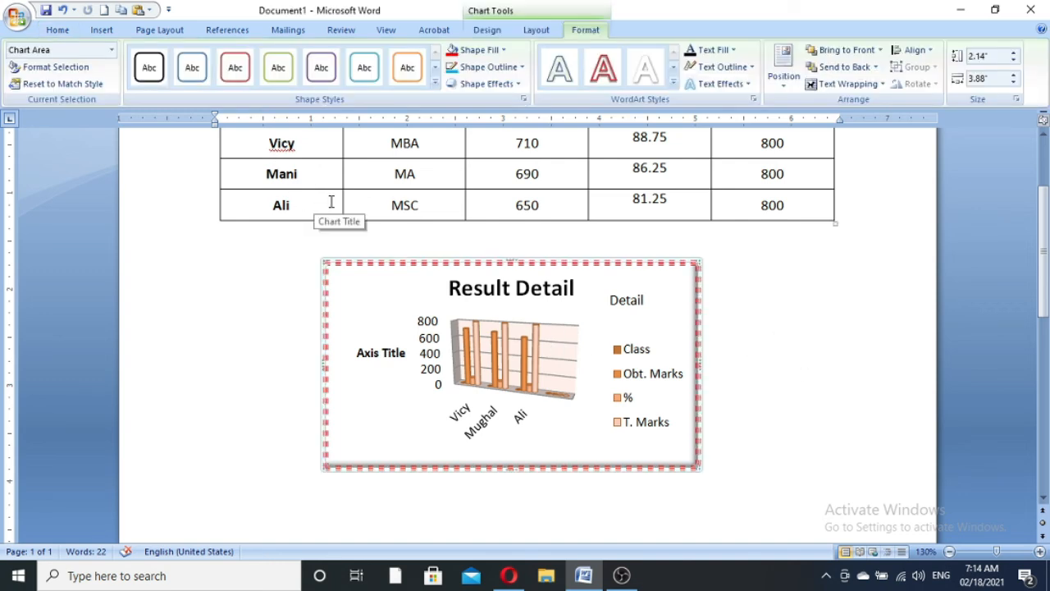
click(435, 206)
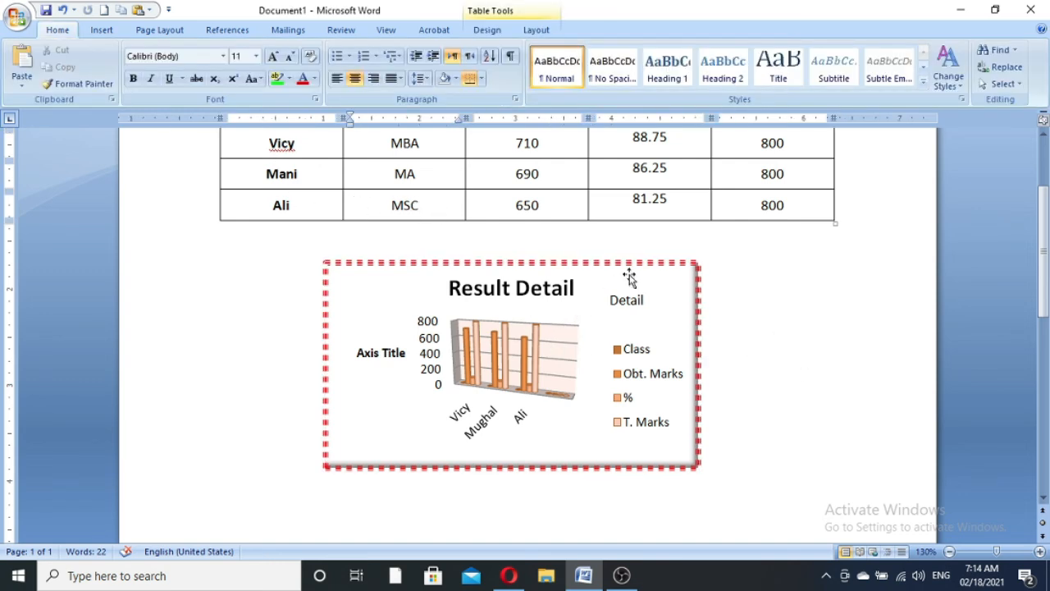
click(628, 274)
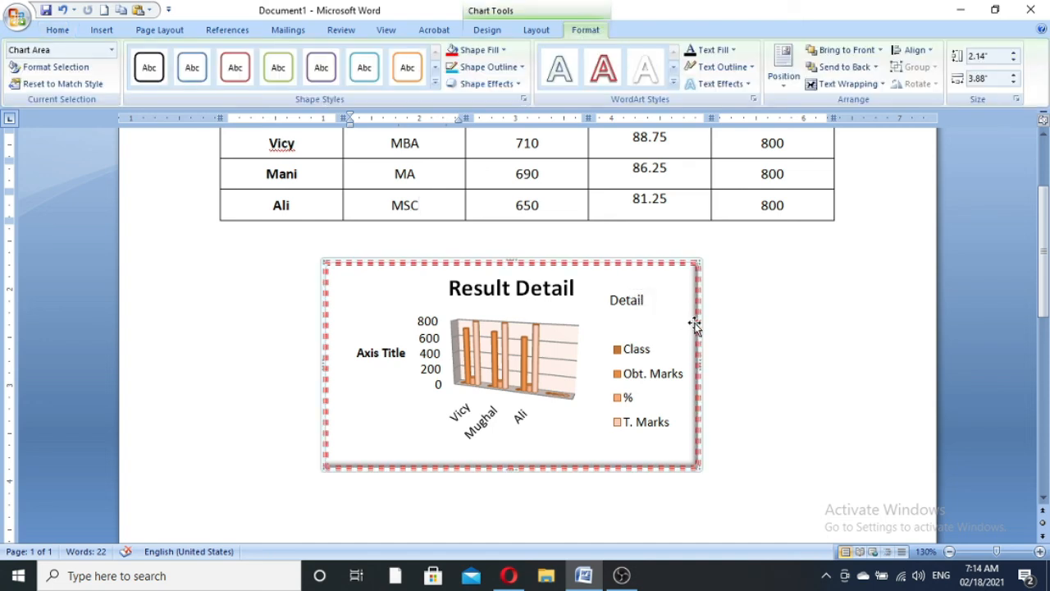